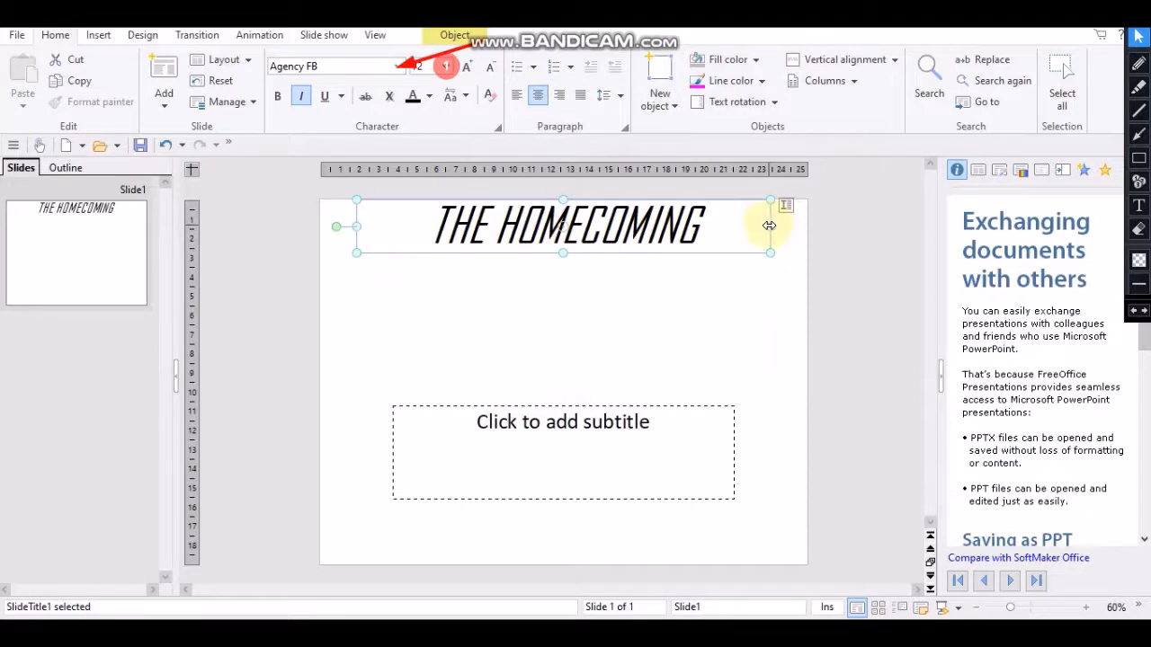
Widen the title box across the slide and set the subtitle font to Agency FB.
{"action": "left_click_drag", "start_coordinate": [769, 225], "coordinate": [804, 231]}
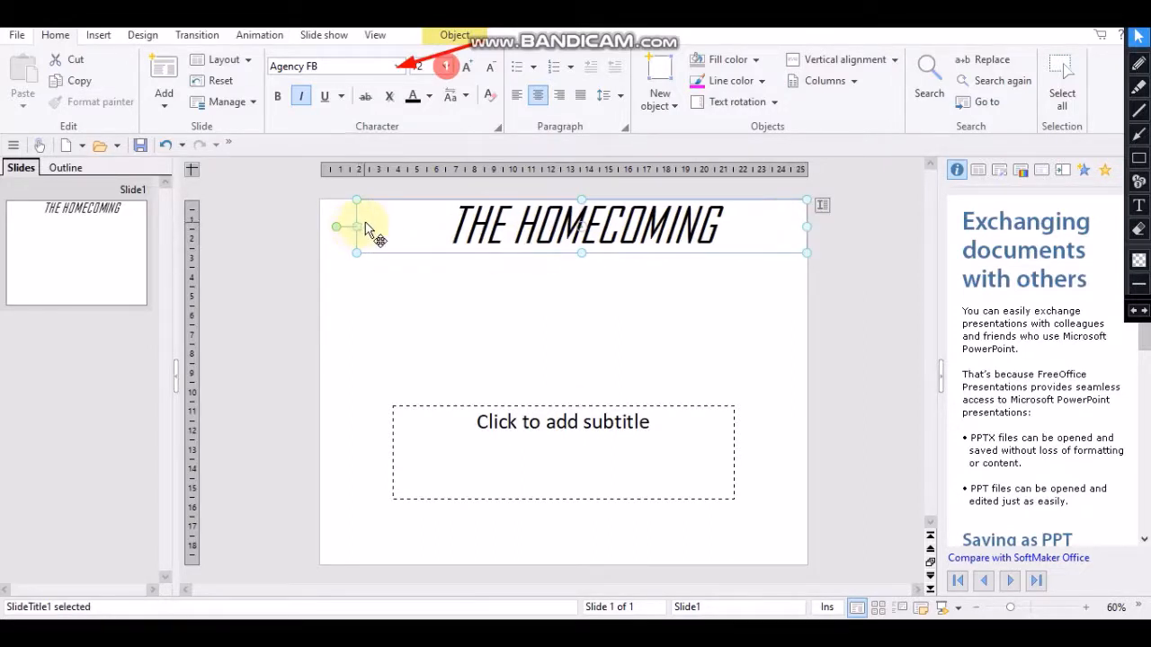
{"action": "left_click_drag", "start_coordinate": [357, 225], "coordinate": [320, 225]}
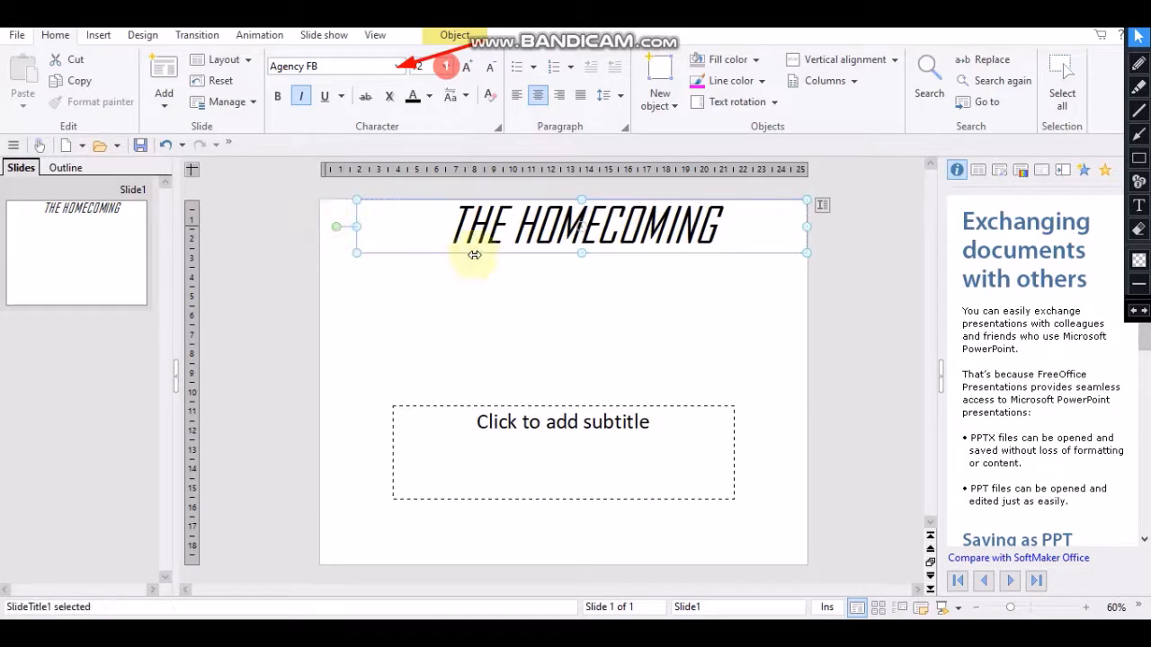
{"action": "left_click", "coordinate": [568, 432]}
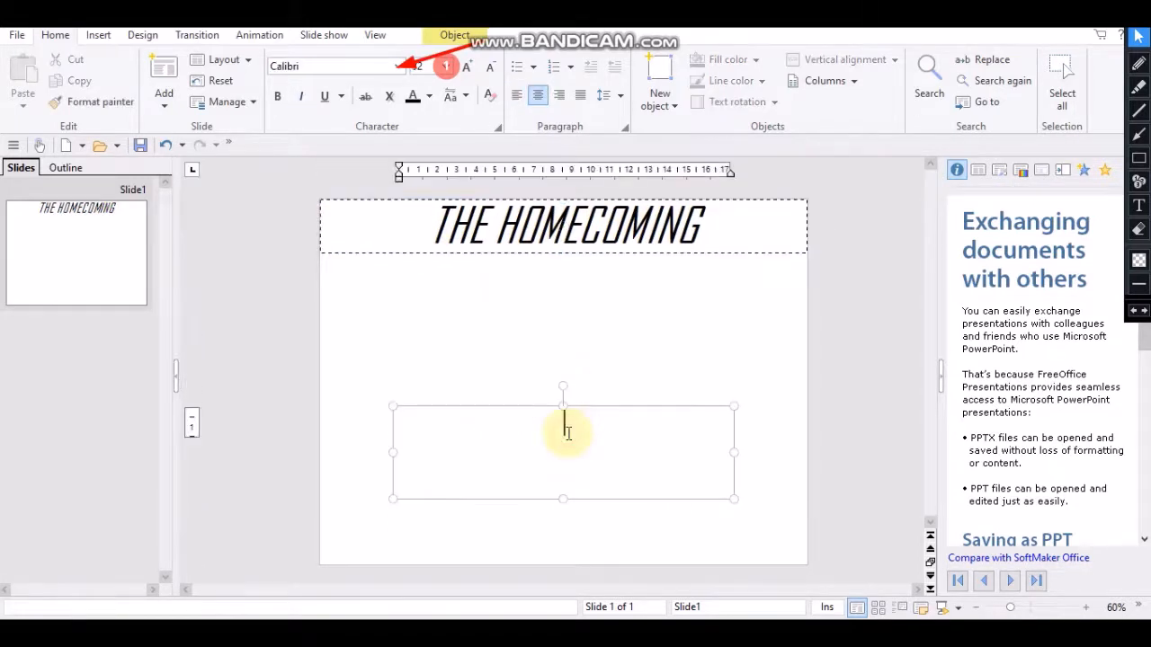
{"action": "left_click", "coordinate": [402, 70]}
{"action": "scroll", "coordinate": [384, 108], "scroll_direction": "up", "scroll_amount": 6}
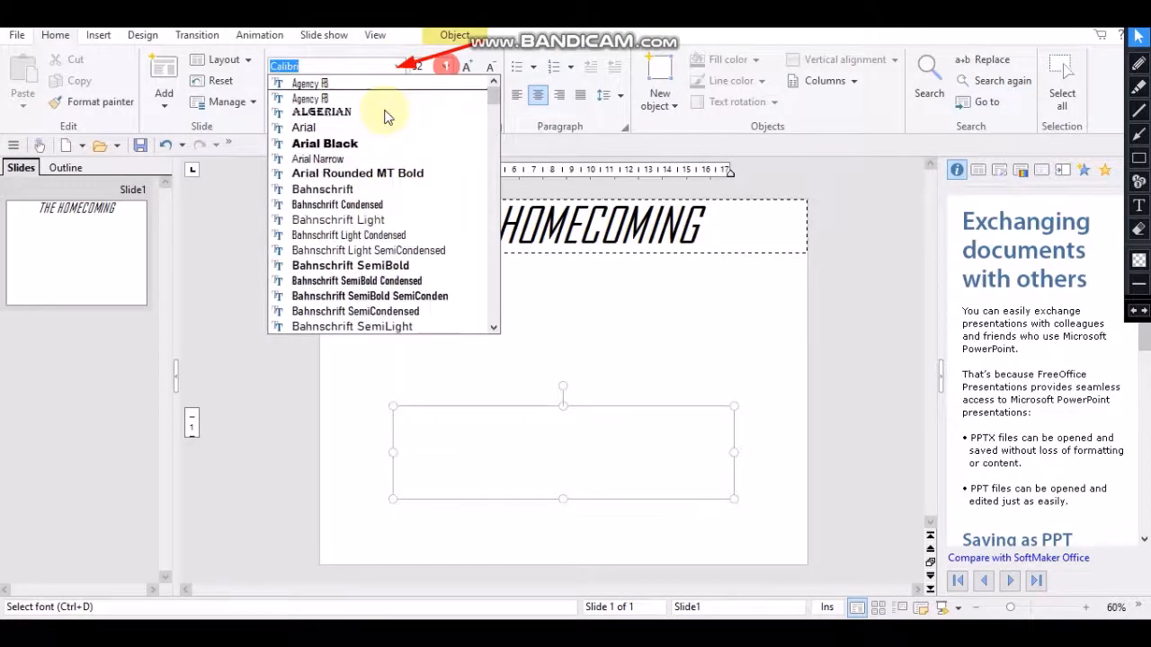
{"action": "left_click", "coordinate": [374, 86]}
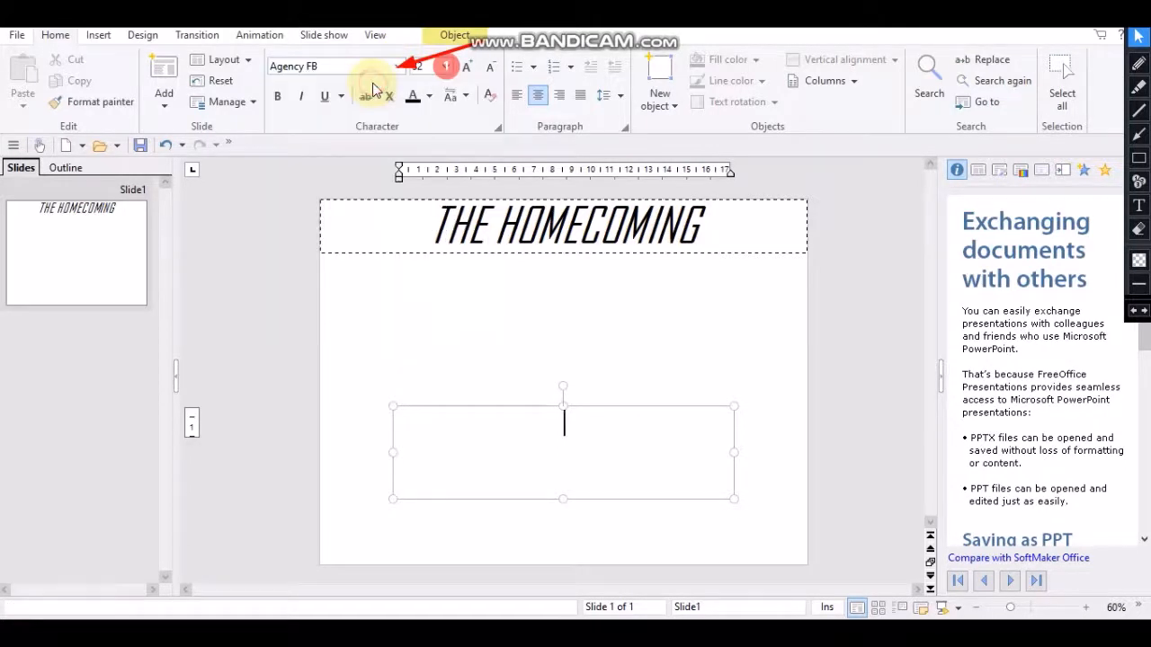
Make the subtitle 48 pt italic and stretch its box up to just below the title.
{"action": "left_click", "coordinate": [441, 70]}
{"action": "scroll", "coordinate": [421, 216], "scroll_direction": "down", "scroll_amount": 2}
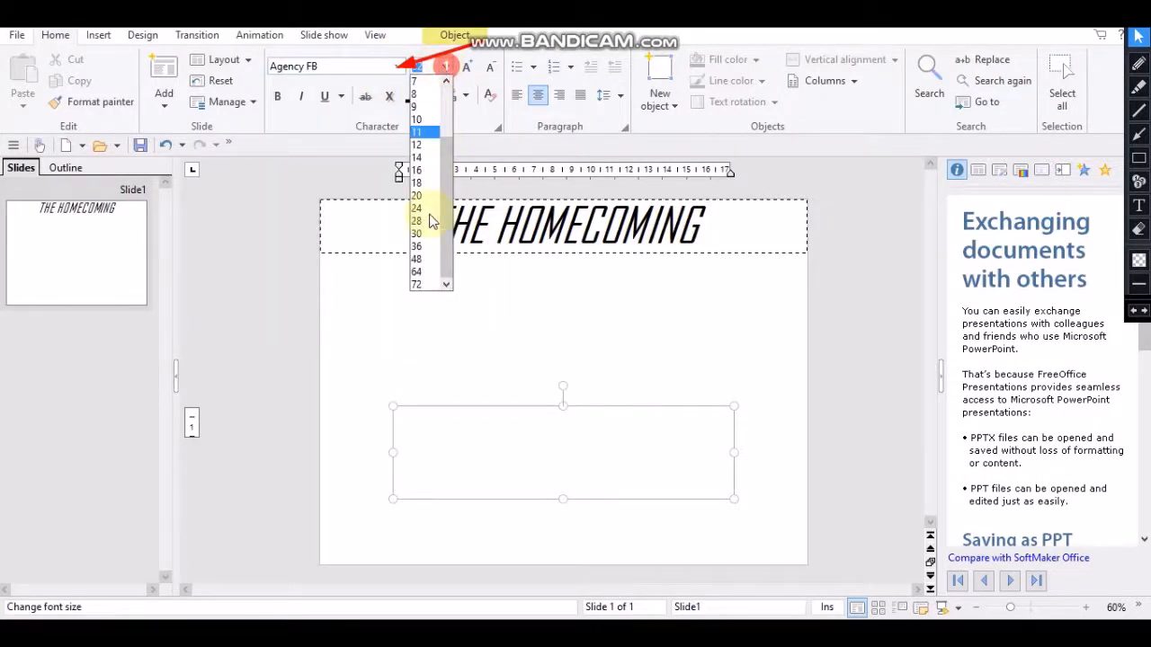
{"action": "left_click", "coordinate": [419, 263]}
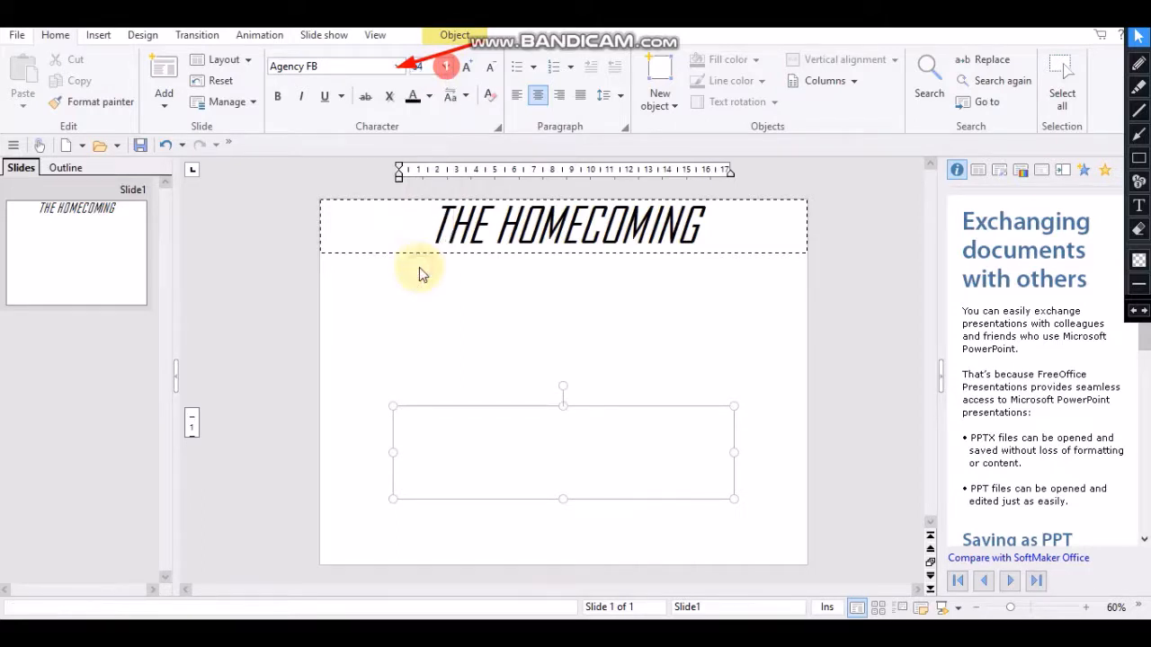
{"action": "left_click", "coordinate": [296, 104]}
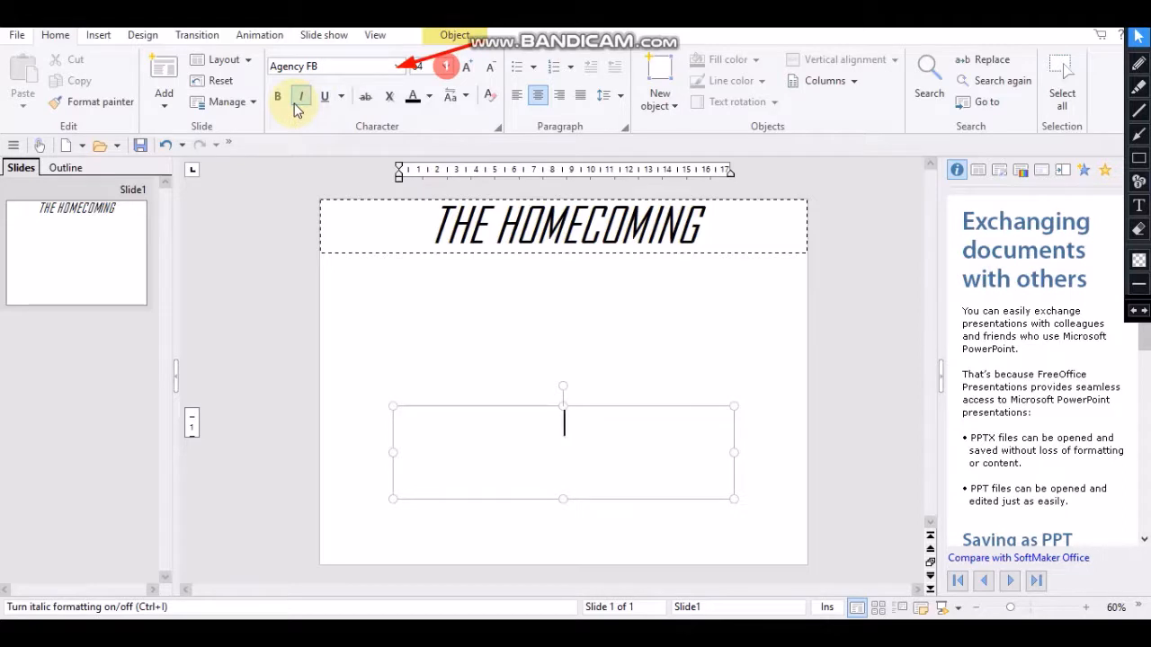
{"action": "left_click_drag", "start_coordinate": [563, 405], "coordinate": [562, 261]}
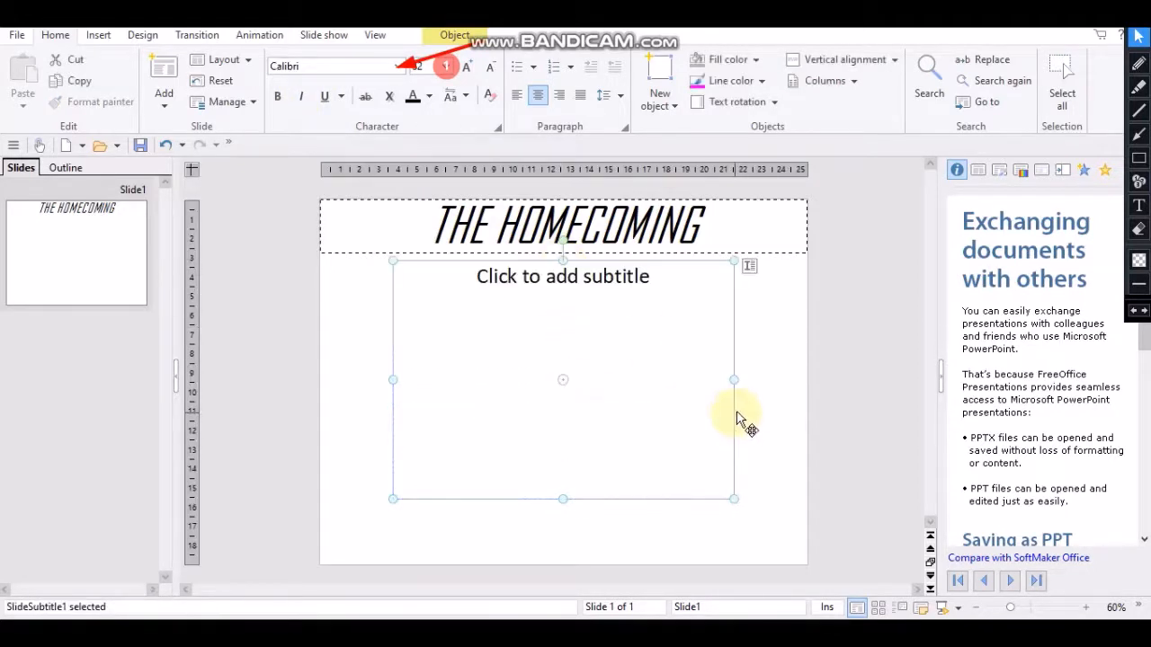
Resize the subtitle box to span the slide width, from the title down to the bottom.
{"action": "left_click_drag", "start_coordinate": [730, 380], "coordinate": [813, 361]}
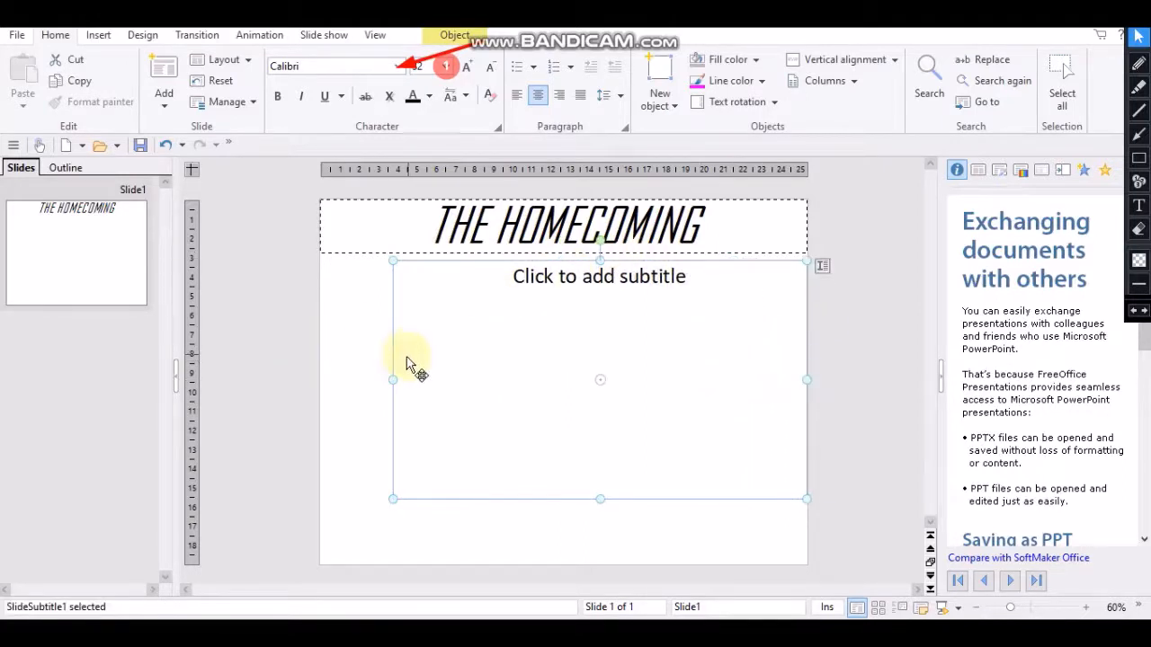
{"action": "left_click_drag", "start_coordinate": [394, 379], "coordinate": [326, 367]}
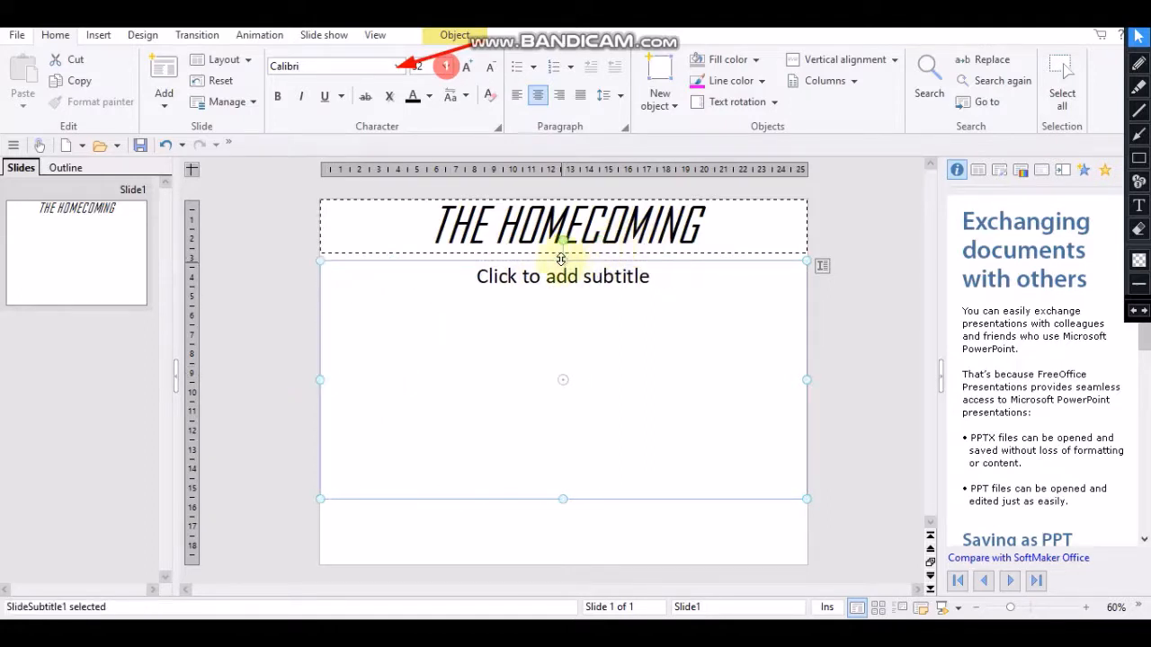
{"action": "left_click_drag", "start_coordinate": [563, 260], "coordinate": [561, 253]}
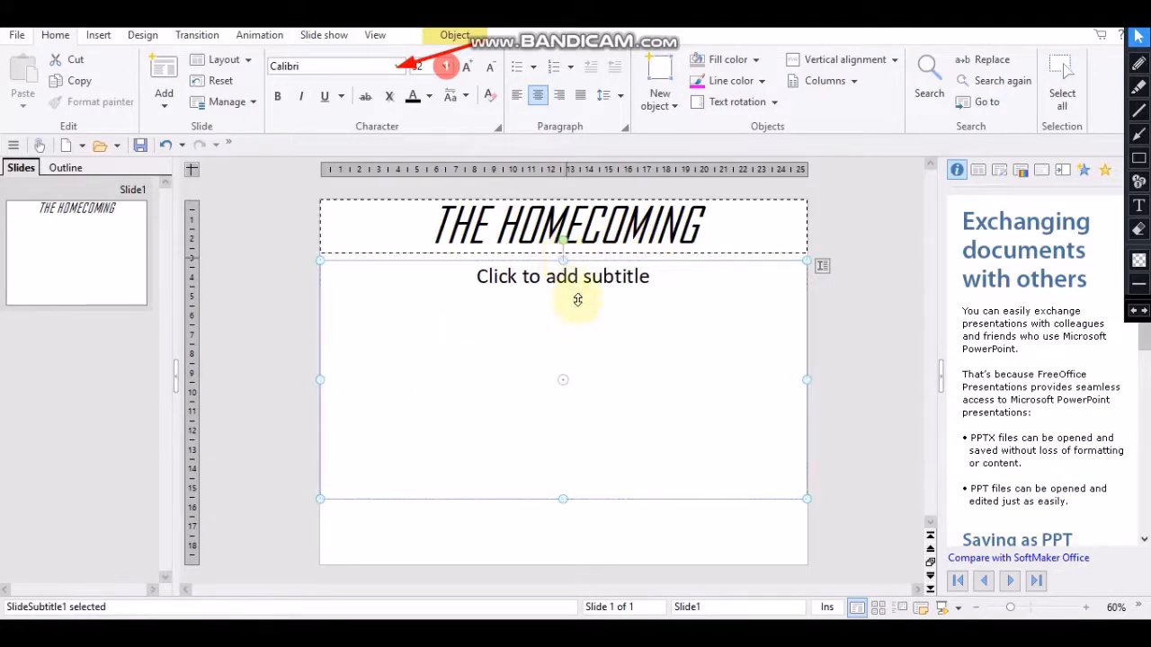
{"action": "left_click_drag", "start_coordinate": [563, 499], "coordinate": [565, 565]}
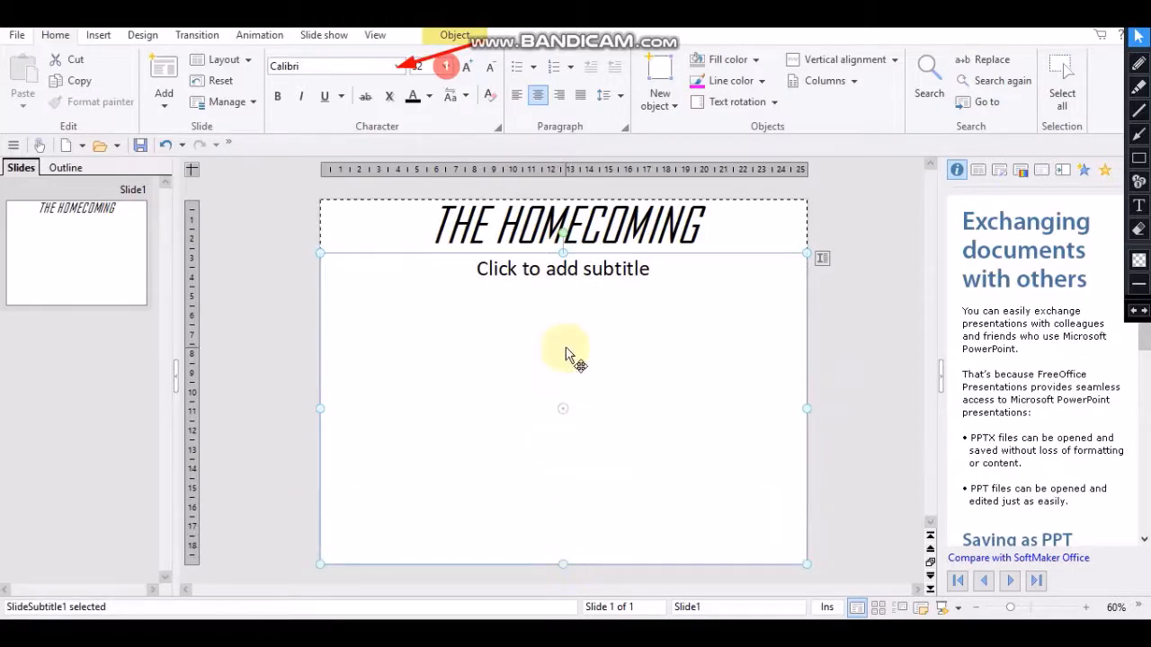
Set the subtitle text to Agency FB at size 72 and place the cursor inside it.
{"action": "left_click", "coordinate": [402, 65]}
{"action": "scroll", "coordinate": [392, 96], "scroll_direction": "up", "scroll_amount": 7}
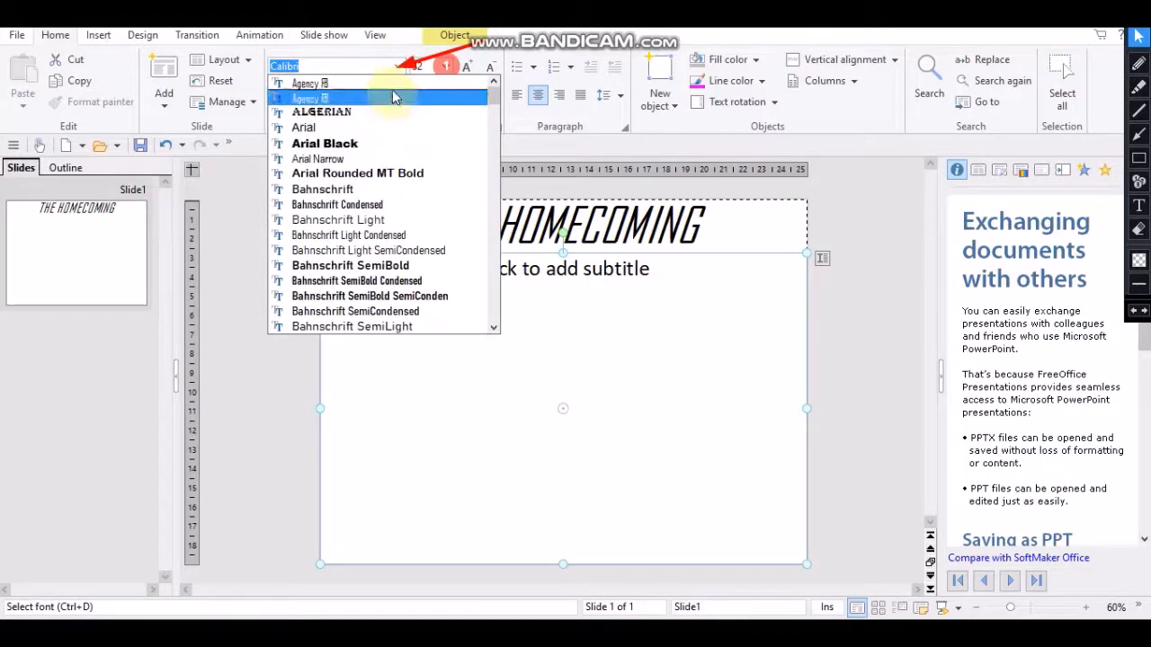
{"action": "left_click", "coordinate": [392, 97]}
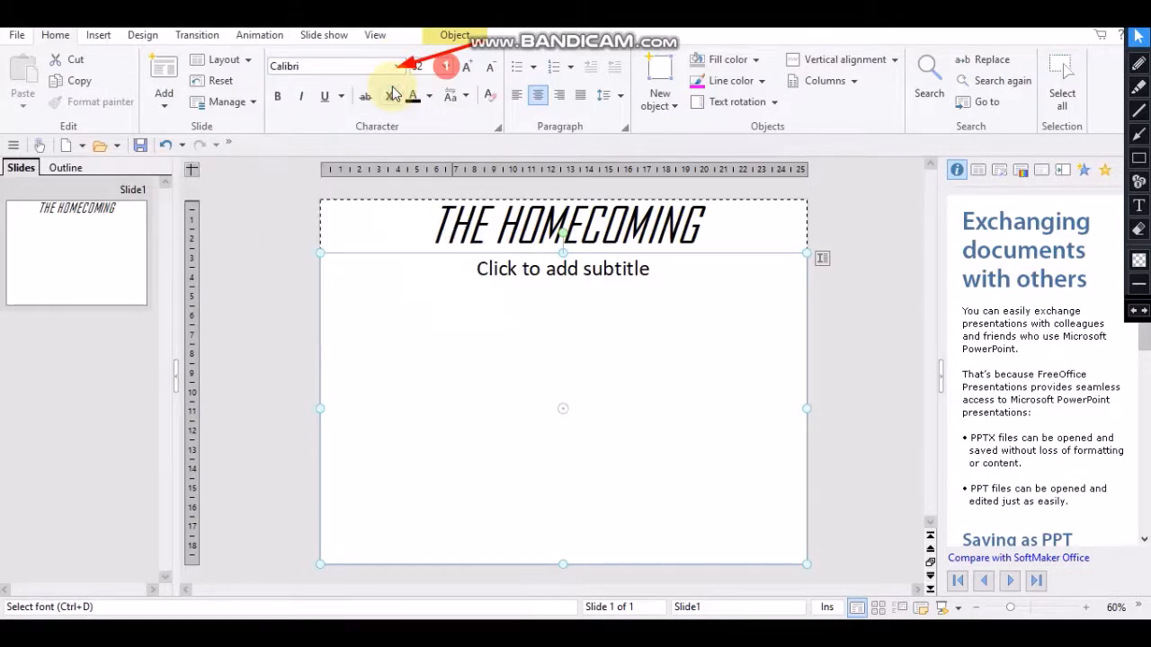
{"action": "left_click", "coordinate": [448, 68]}
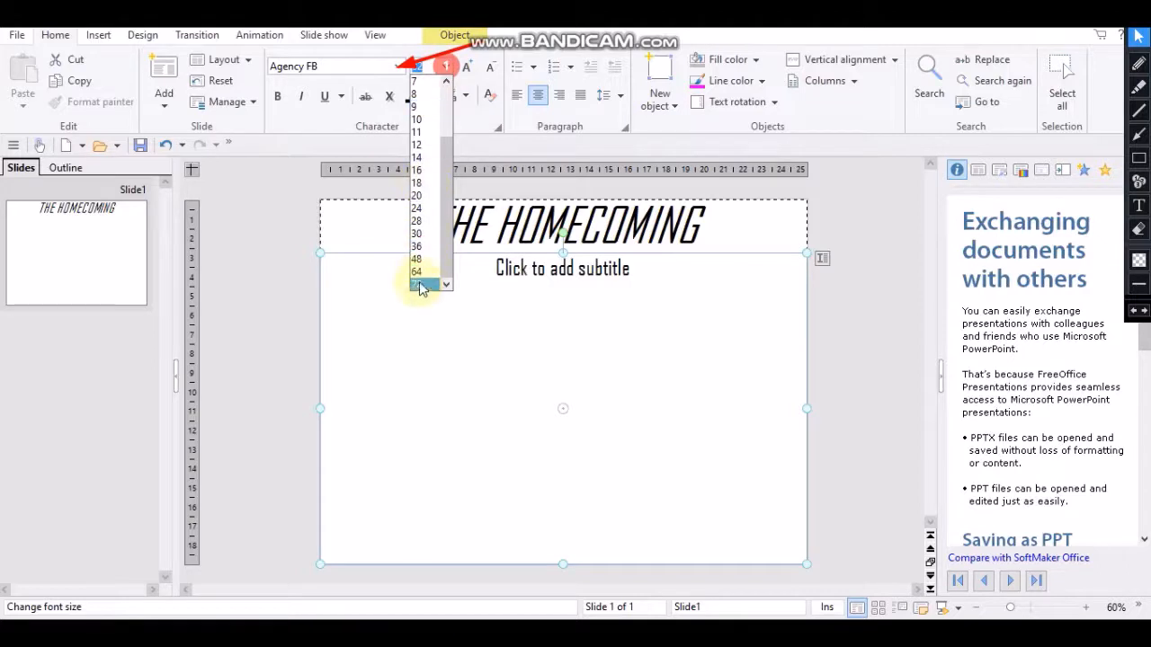
{"action": "left_click", "coordinate": [418, 286]}
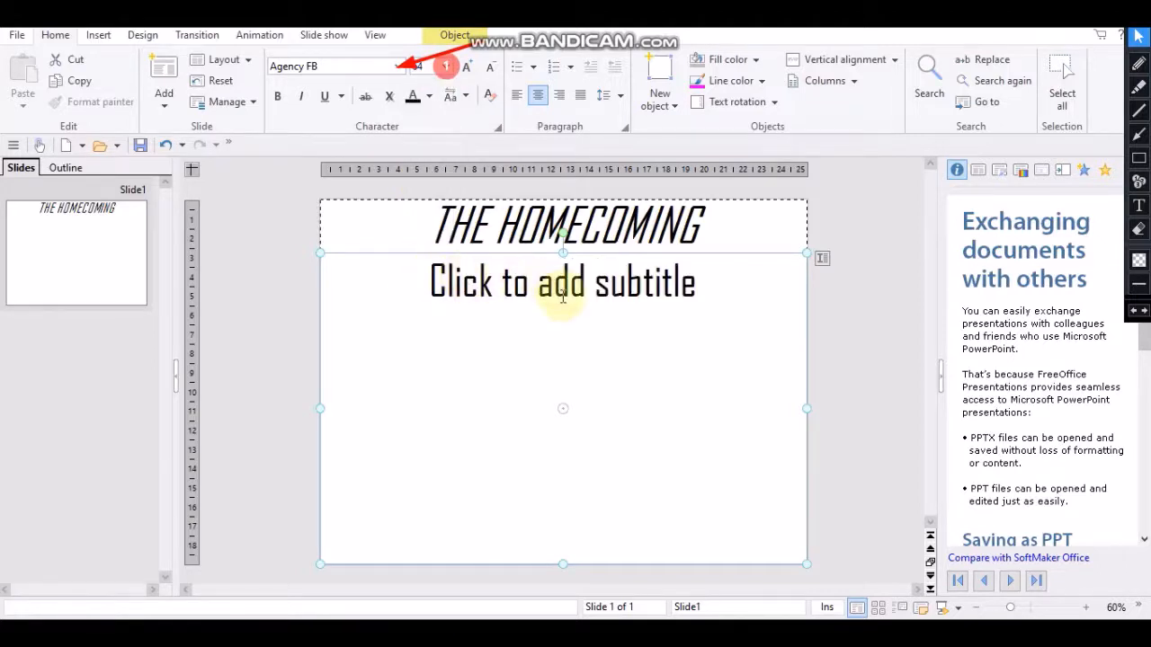
{"action": "left_click", "coordinate": [561, 297]}
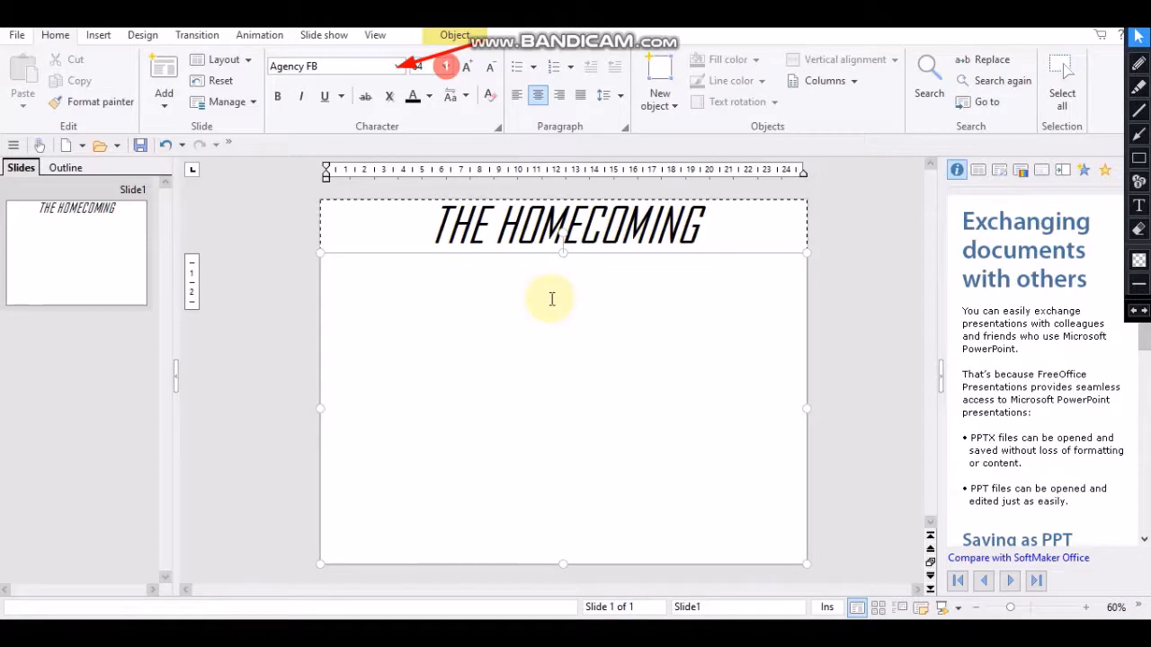
Type 'Once upon a time in a vllage a boy lived his name is' plus the boy's full name and a period.
{"action": "type", "text": "ONCE"}
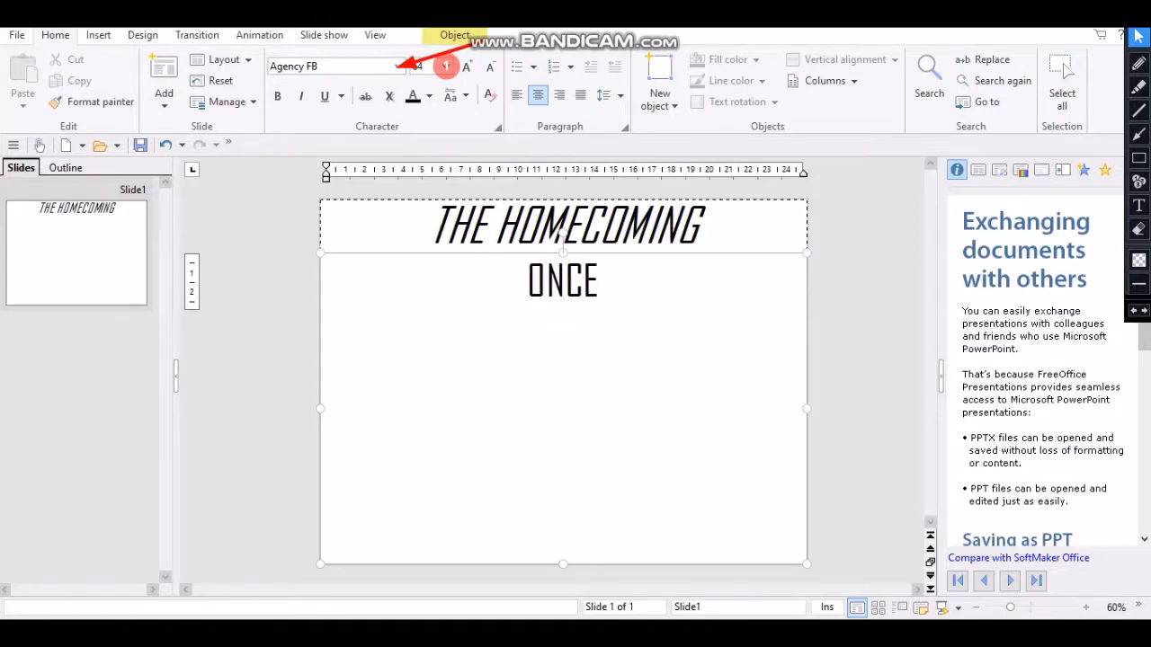
{"action": "key", "text": "BackSpace"}
{"action": "key", "text": "BackSpace"}
{"action": "key", "text": "BackSpace"}
{"action": "key", "text": "BackSpace"}
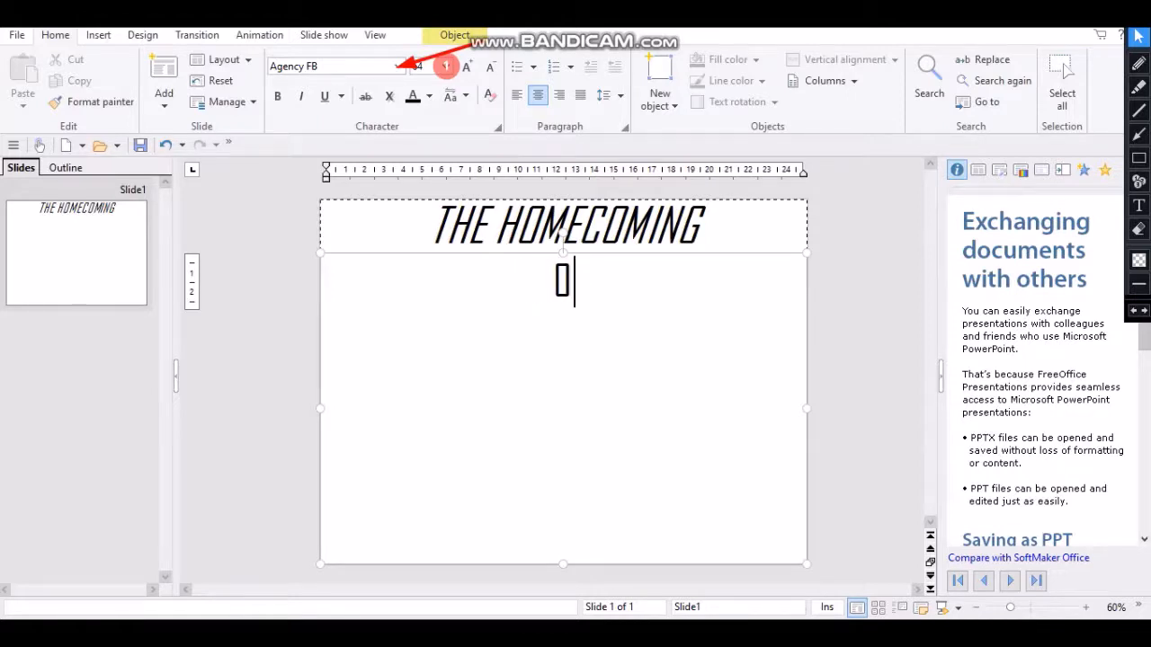
{"action": "type", "text": "Once"}
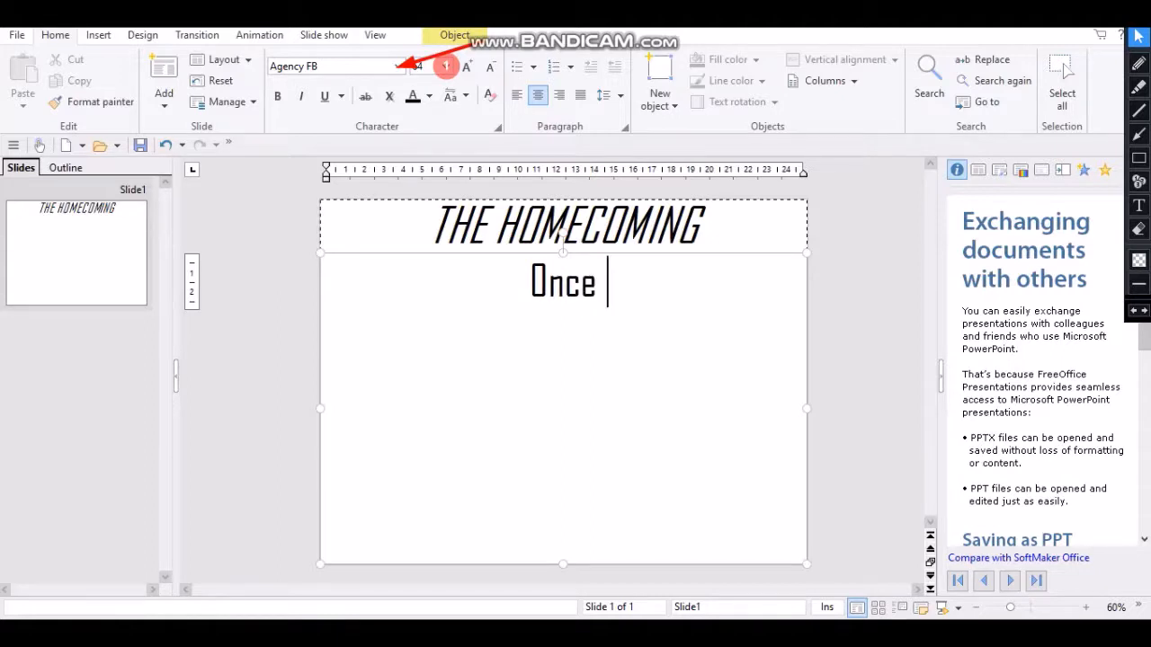
{"action": "type", "text": " upon"}
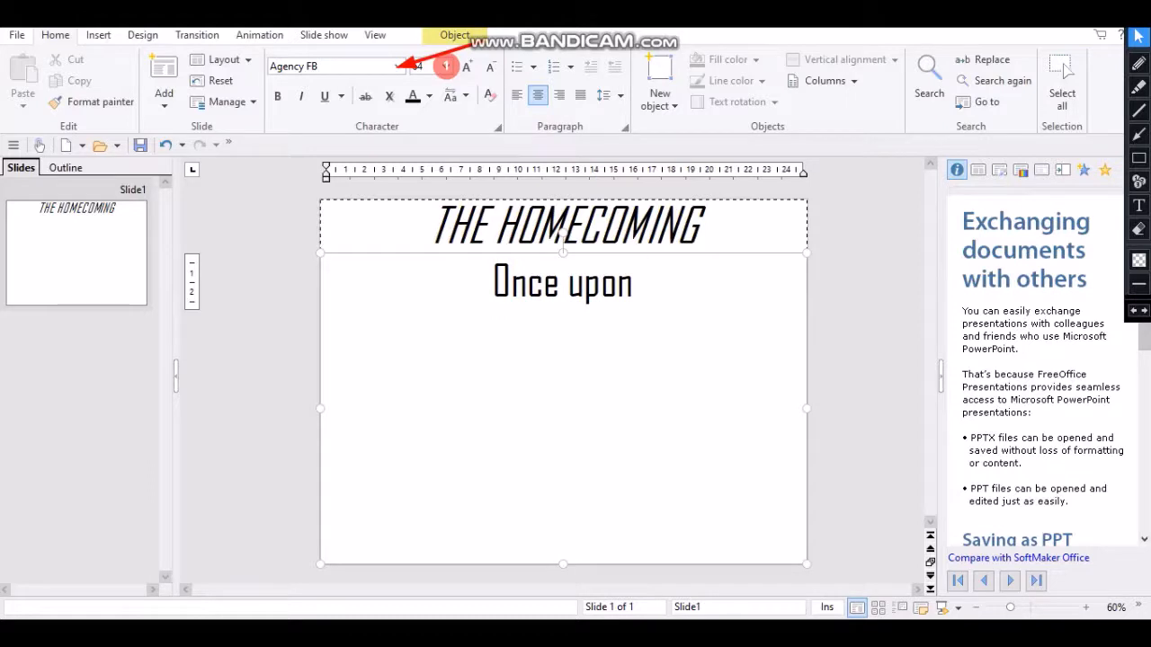
{"action": "type", "text": " a tim"}
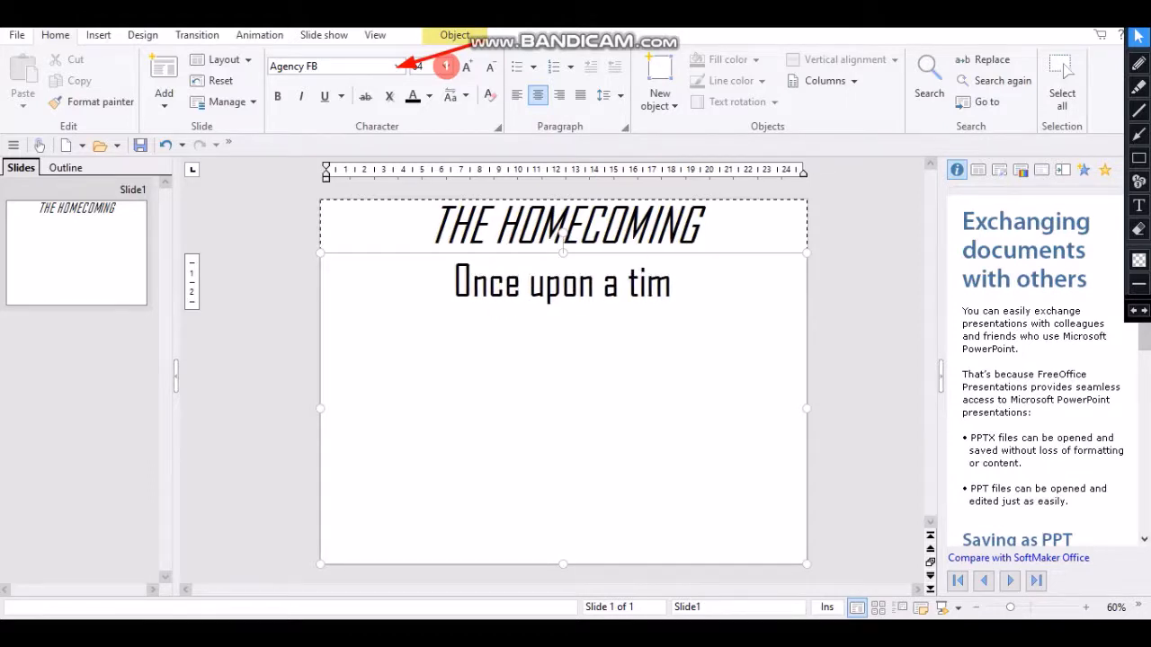
{"action": "type", "text": "e i"}
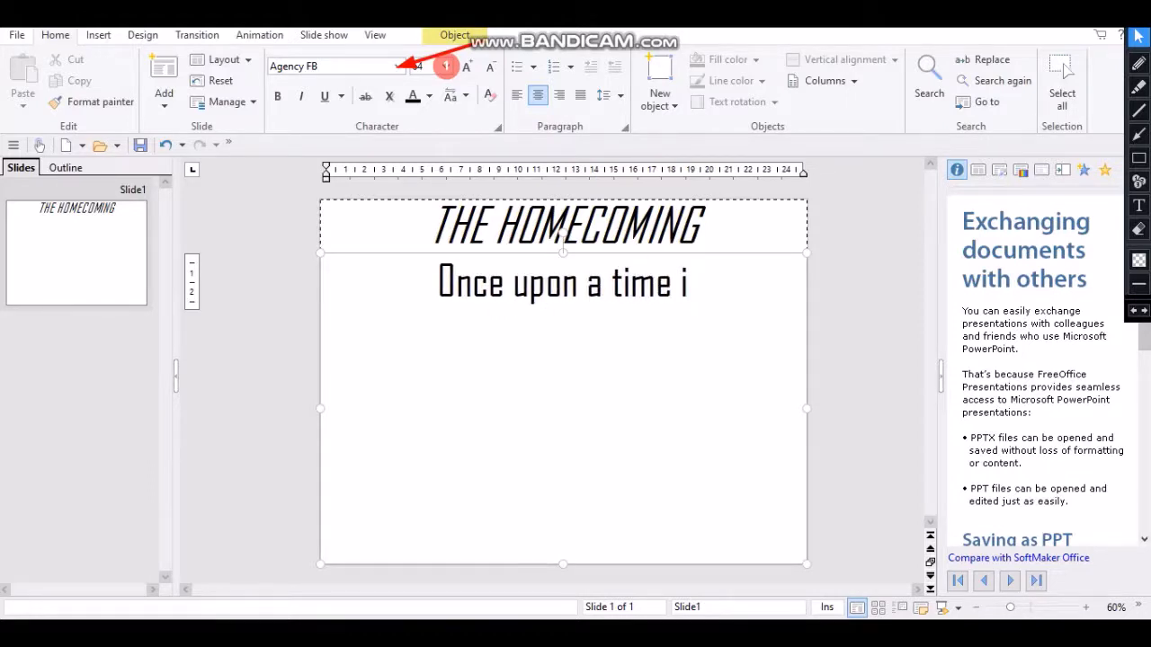
{"action": "type", "text": "n a vllage "}
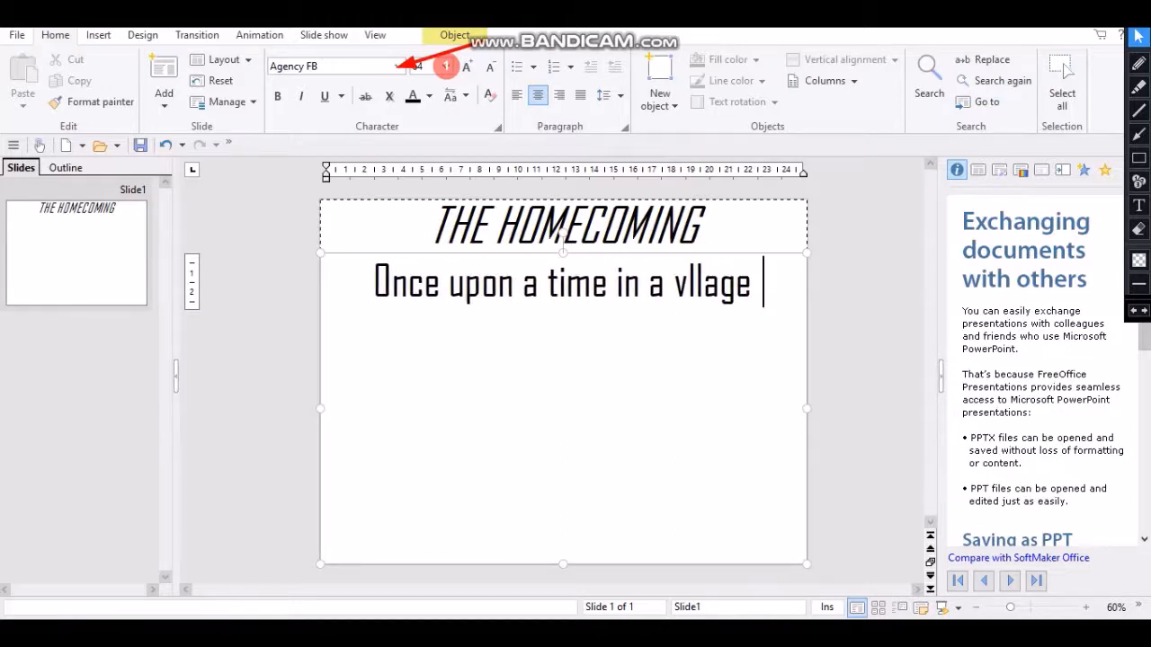
{"action": "type", "text": "a "}
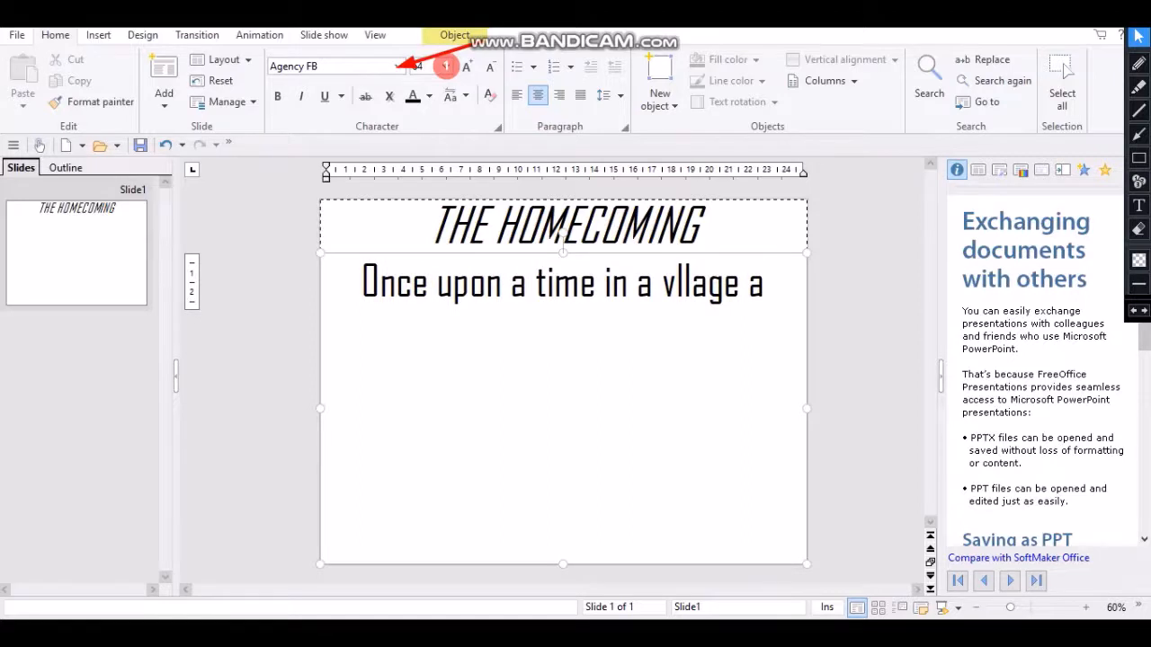
{"action": "type", "text": "boy lived h"}
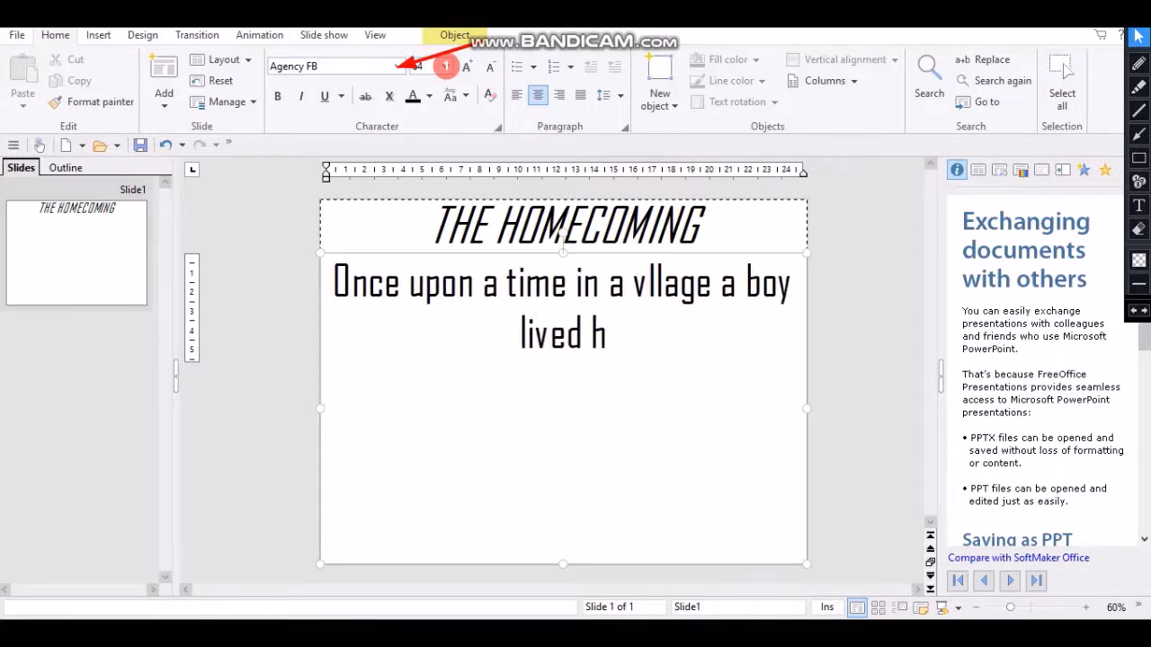
{"action": "type", "text": "is name "}
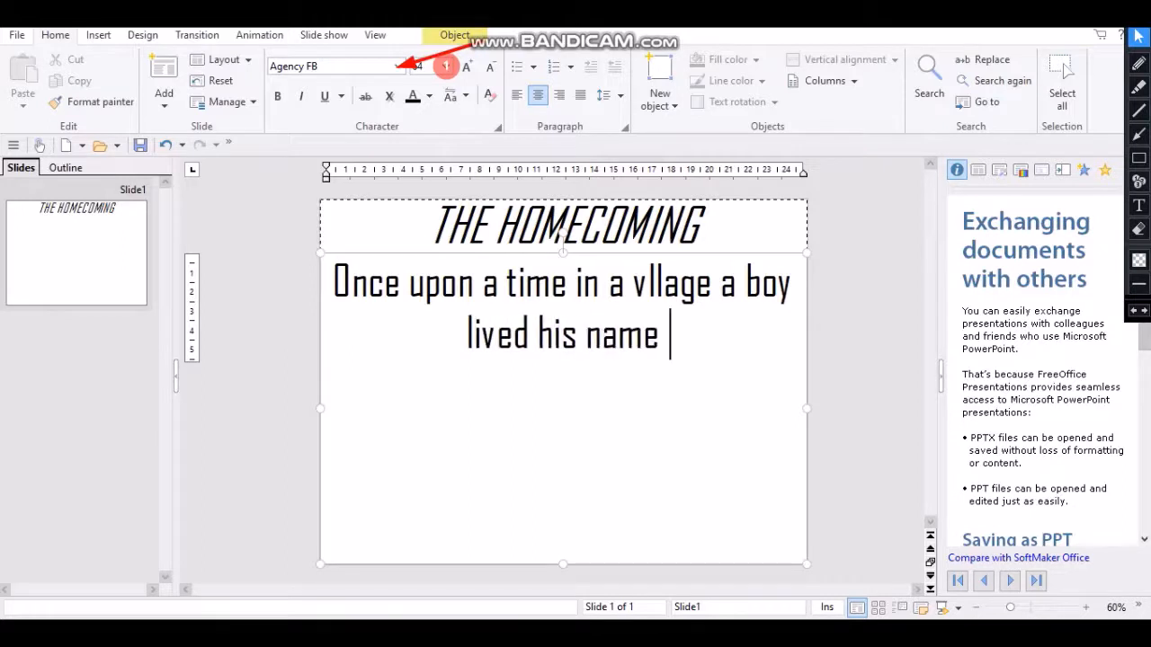
{"action": "type", "text": "is pa"}
{"action": "key", "text": "BackSpace"}
{"action": "key", "text": "BackSpace"}
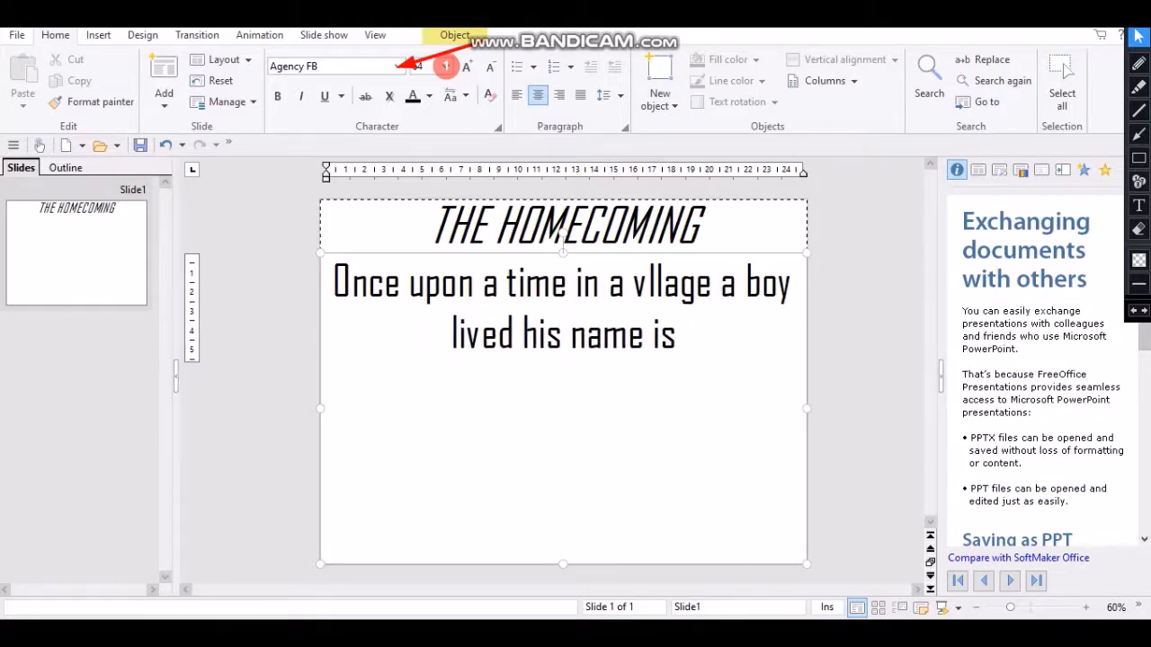
{"action": "type", "text": "O"}
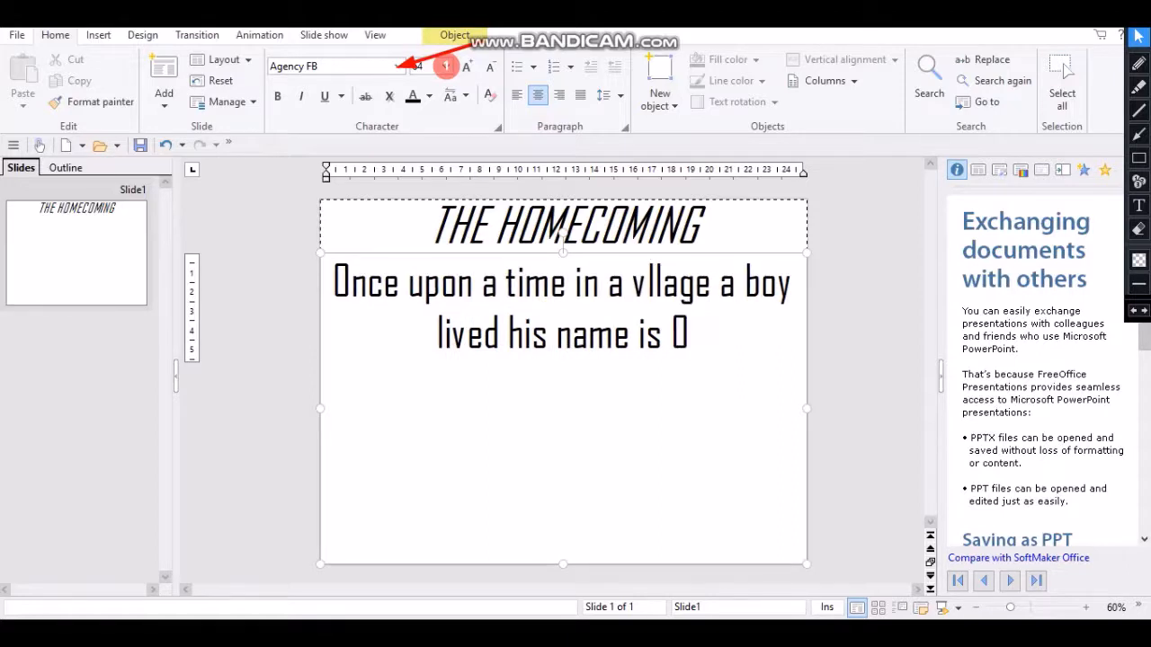
{"action": "key", "text": "BackSpace"}
{"action": "type", "text": "P"}
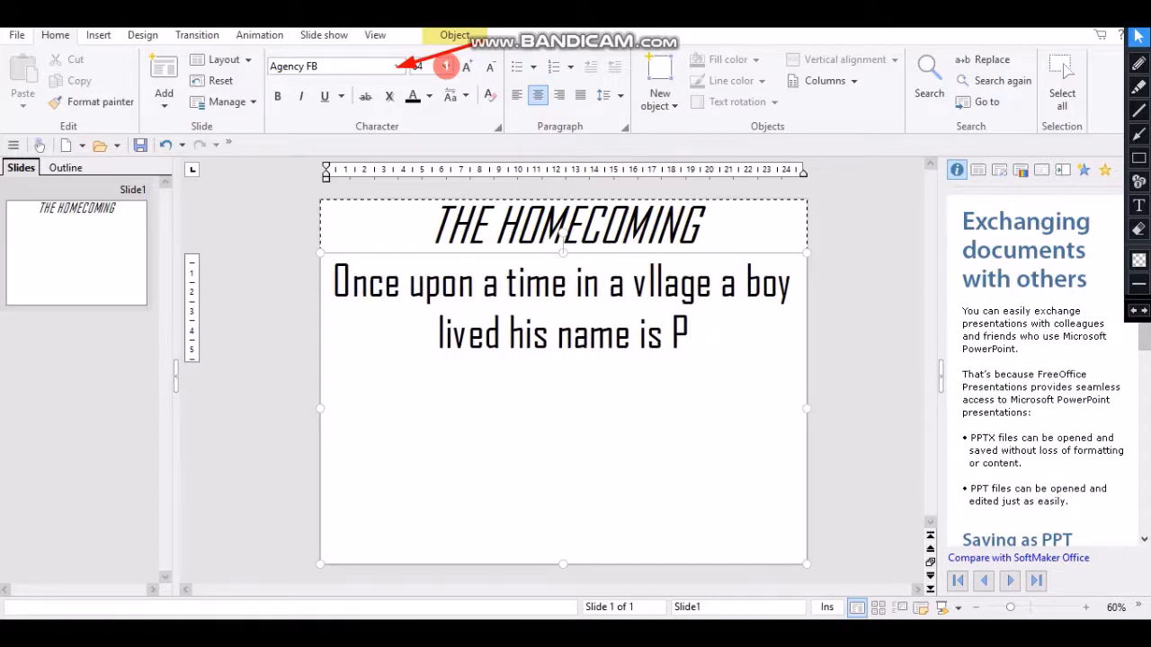
{"action": "type", "text": "athi"}
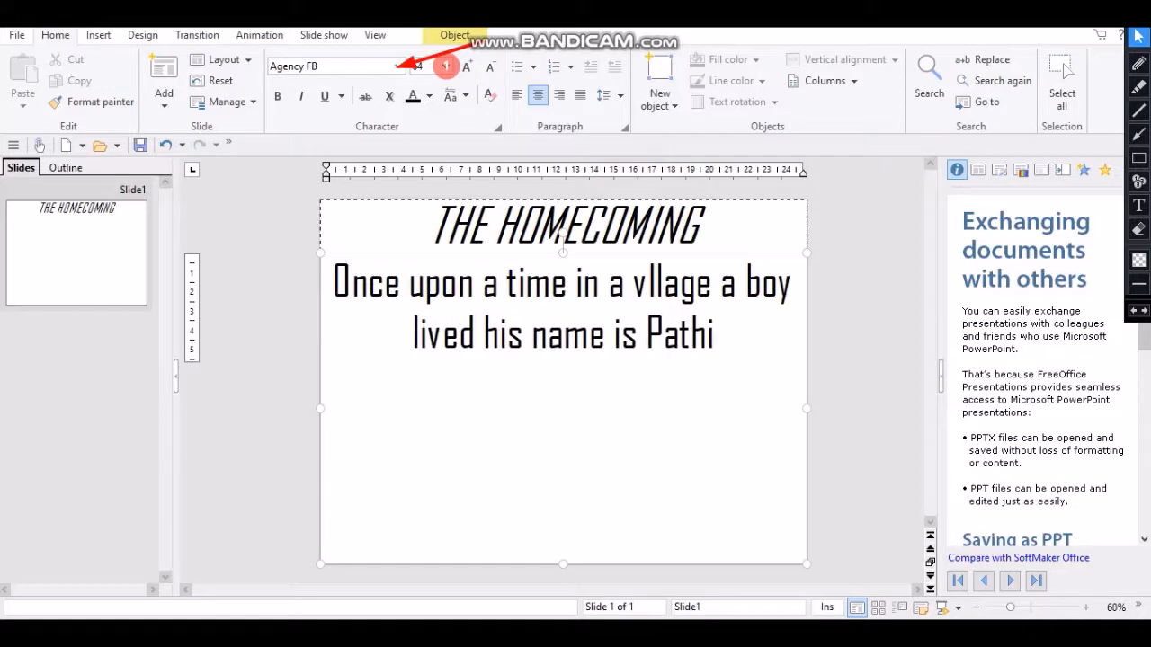
{"action": "type", "text": "k Cha"}
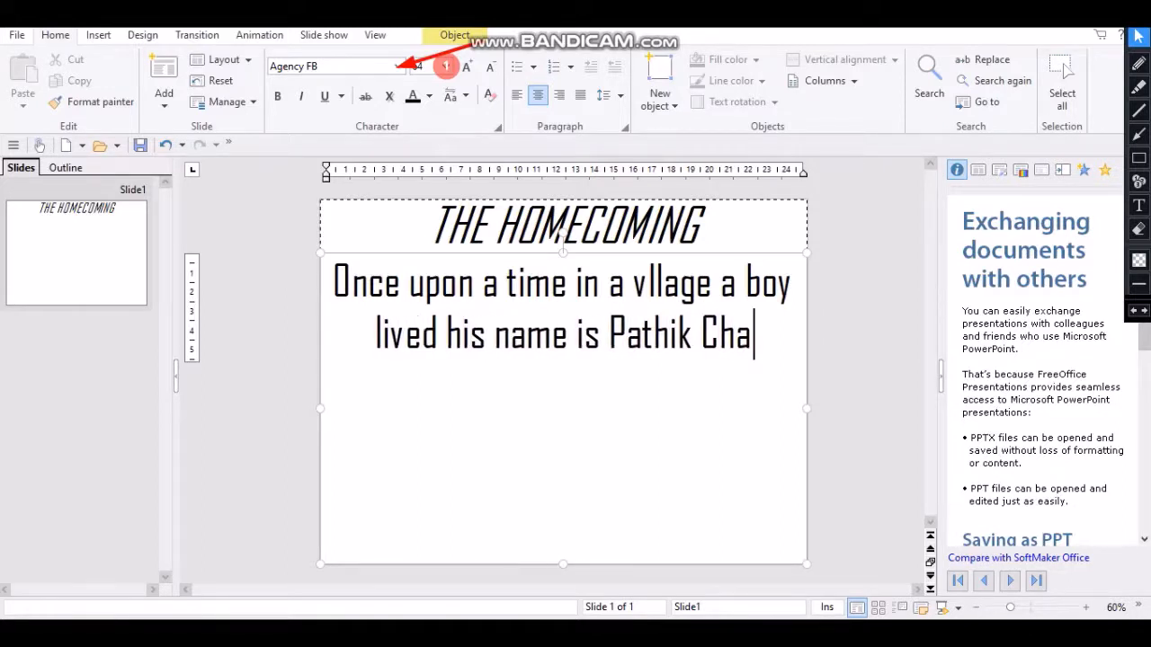
{"action": "type", "text": "kra"}
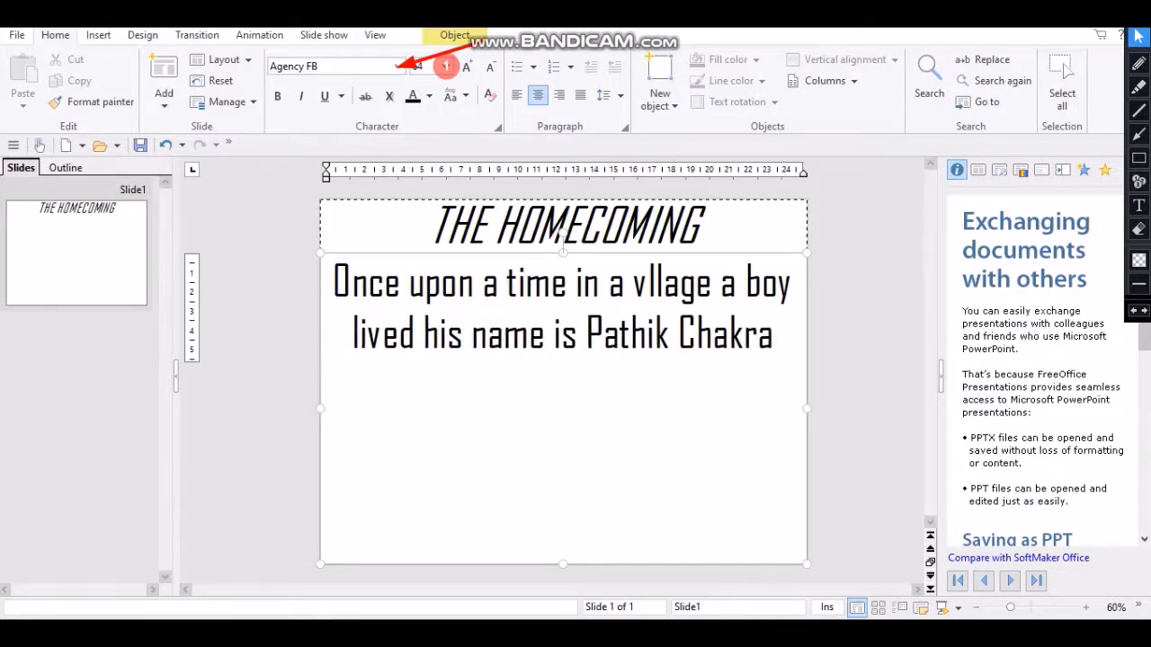
{"action": "type", "text": "vorthi"}
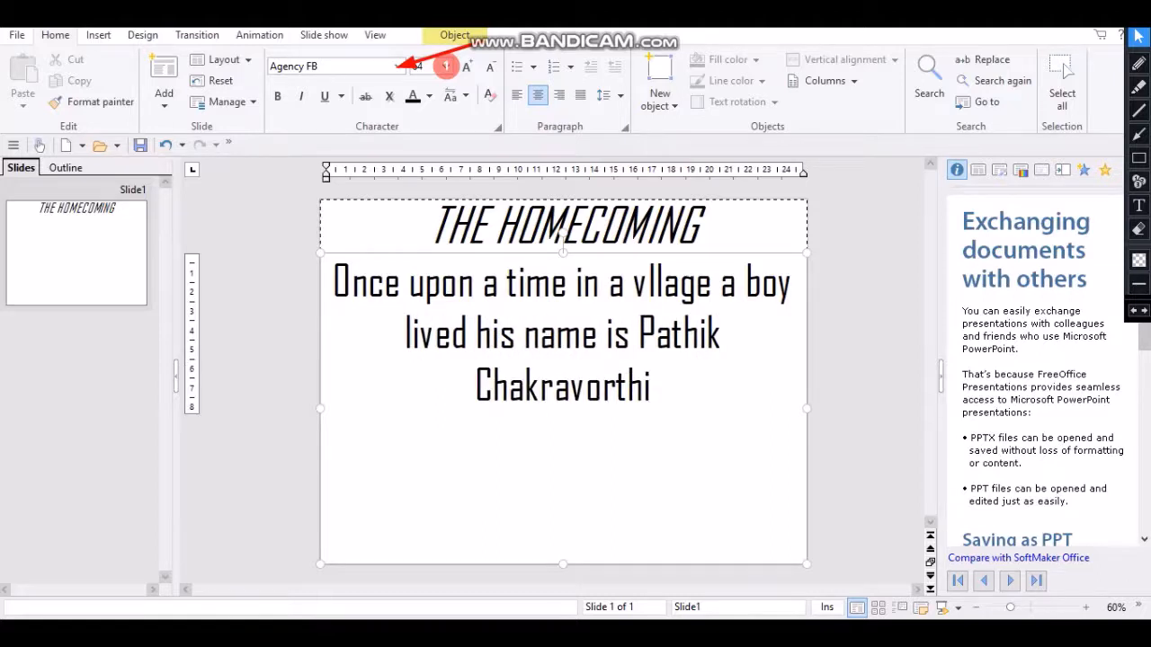
{"action": "type", "text": "."}
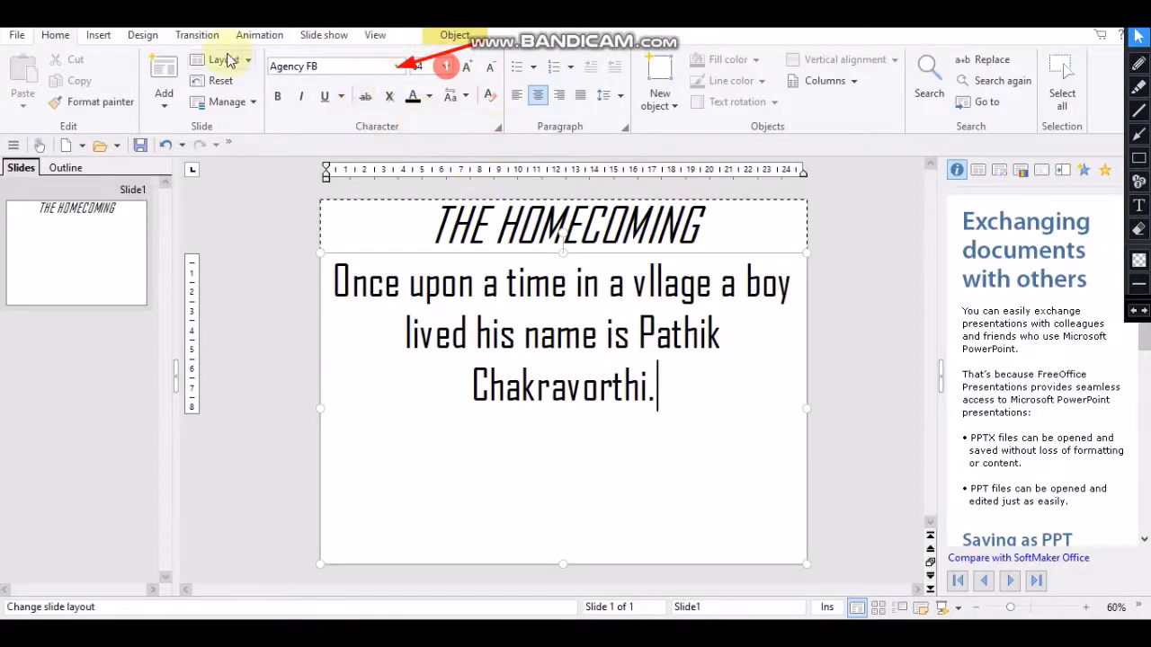
On the Insert ribbon, open the Picture frame dropdown's insertion choices.
{"action": "left_click", "coordinate": [107, 37]}
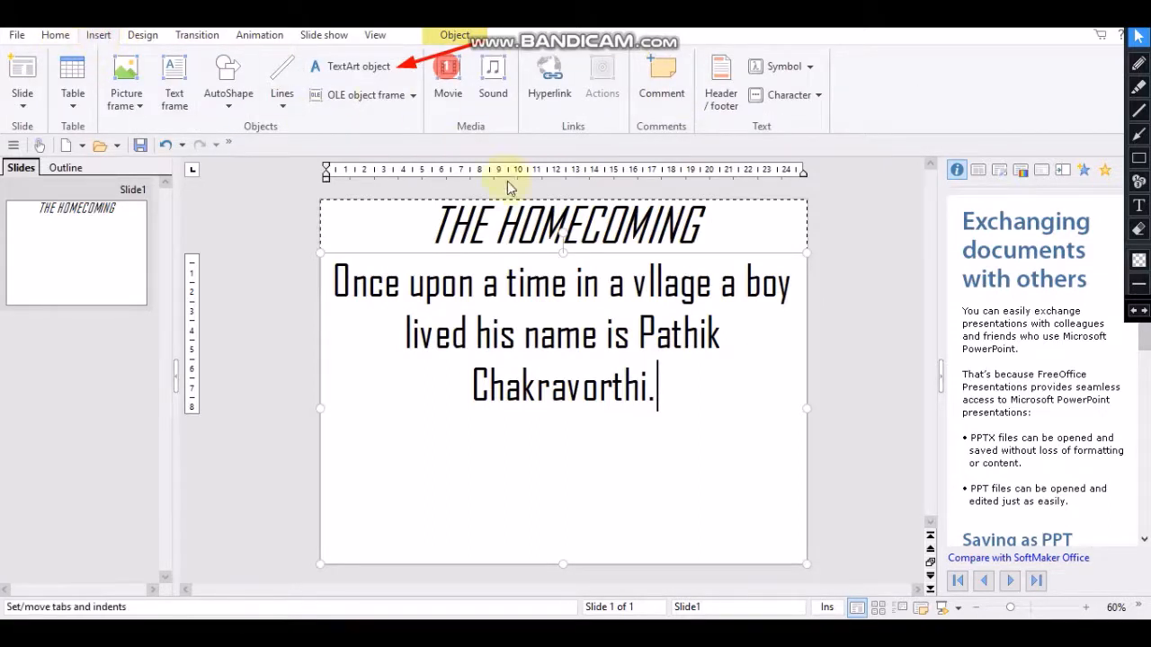
{"action": "left_click", "coordinate": [1138, 136]}
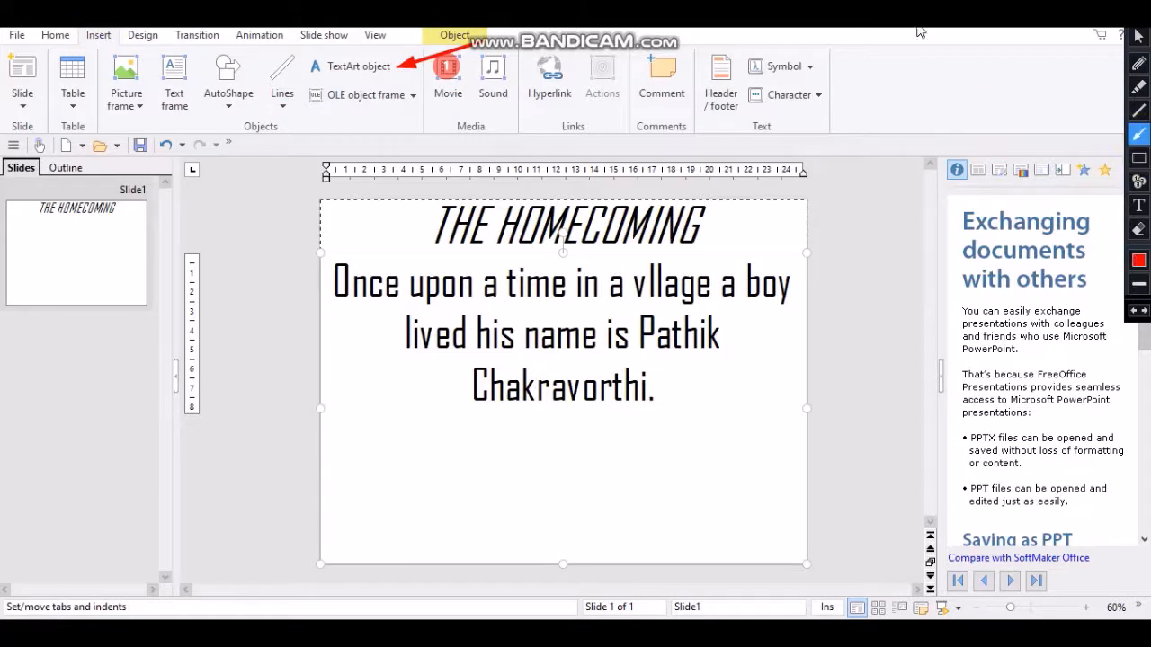
{"action": "left_click_drag", "start_coordinate": [223, 86], "coordinate": [122, 67]}
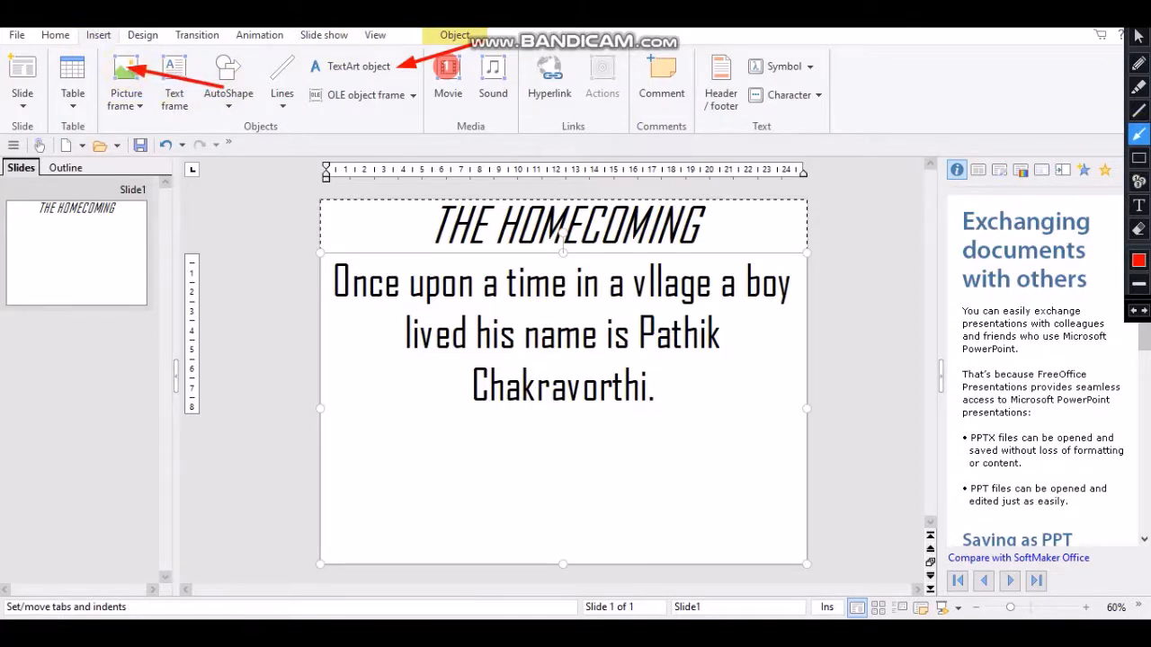
{"action": "left_click", "coordinate": [1136, 38]}
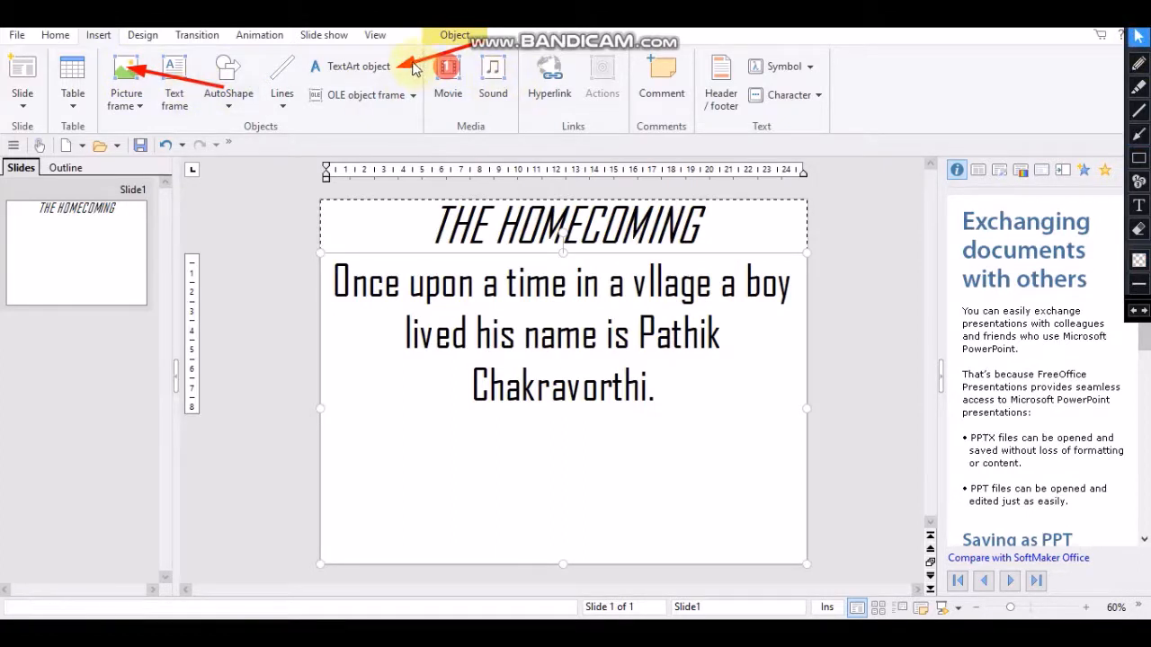
{"action": "left_click", "coordinate": [1142, 231]}
{"action": "left_click_drag", "start_coordinate": [499, 33], "coordinate": [498, 83]}
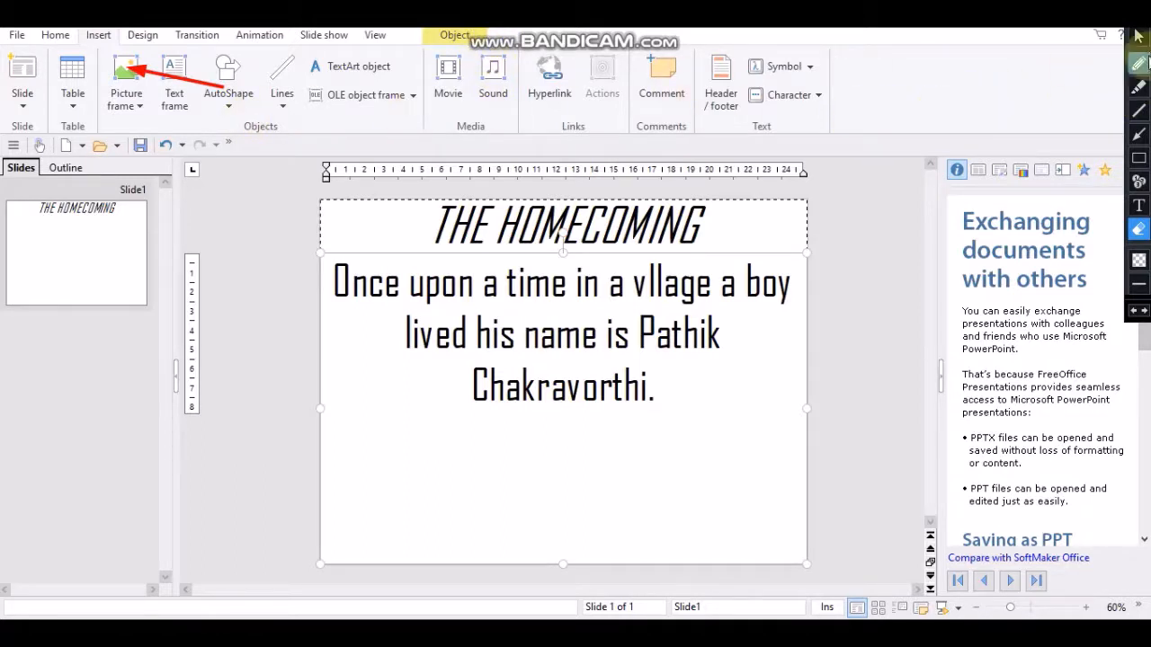
{"action": "left_click", "coordinate": [1138, 36]}
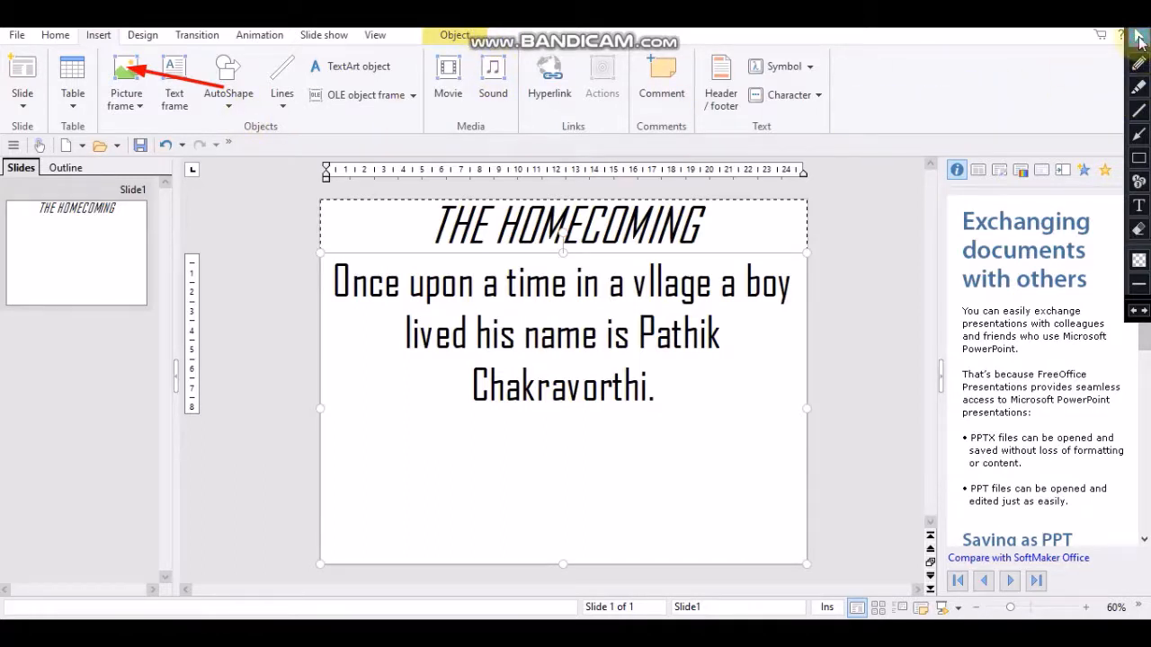
{"action": "left_click", "coordinate": [131, 108]}
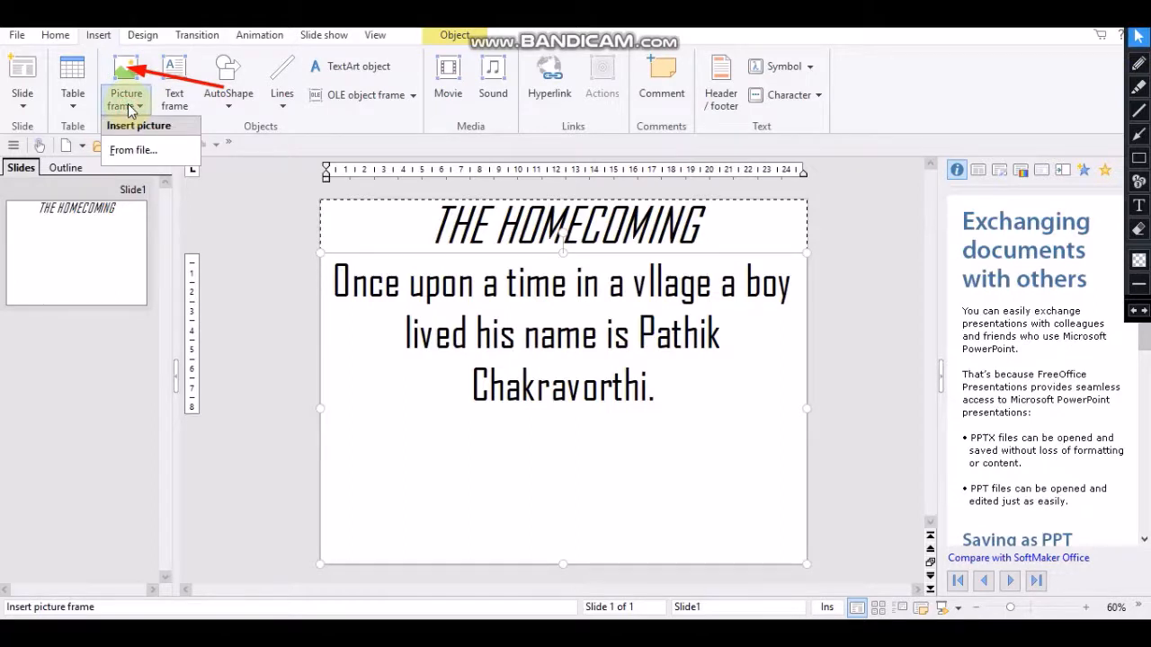
Insert Screenshot (8) from the Pictures > Screenshots folder onto the title slide.
{"action": "left_click", "coordinate": [158, 151]}
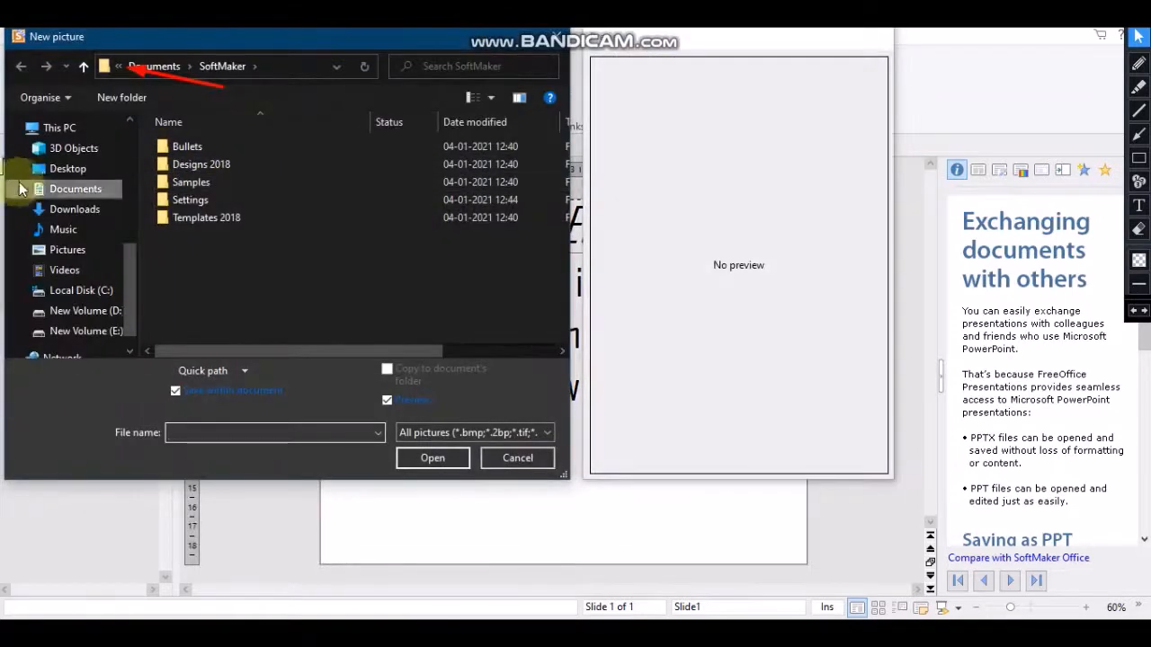
{"action": "right_click", "coordinate": [73, 238]}
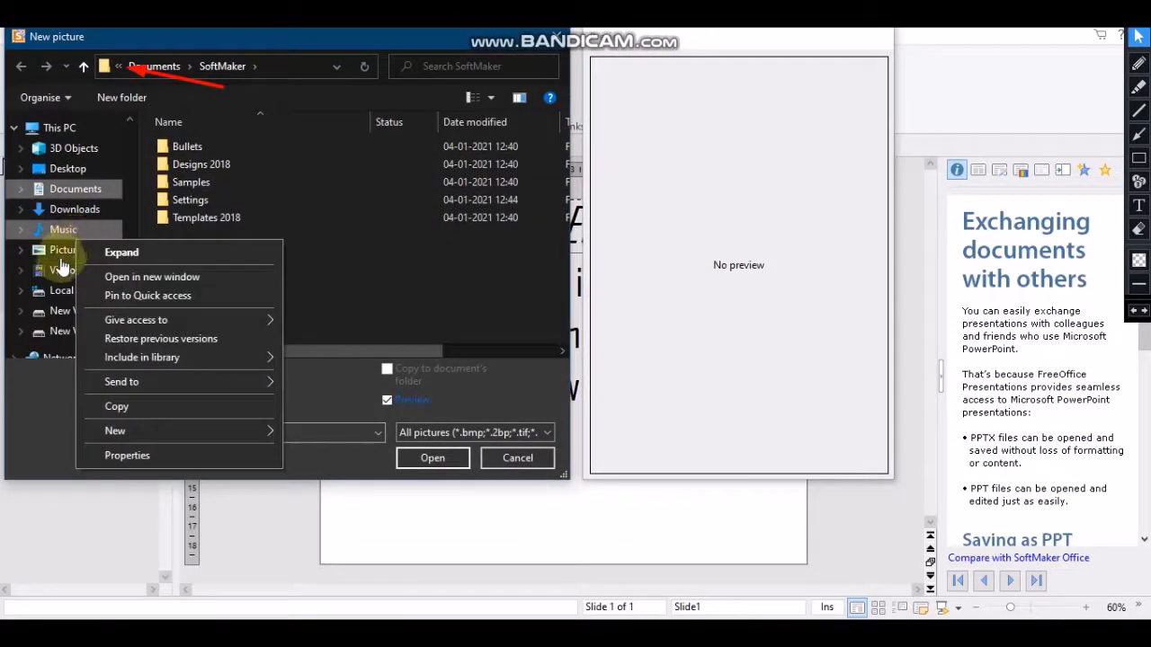
{"action": "left_click", "coordinate": [61, 254]}
{"action": "left_click", "coordinate": [61, 263]}
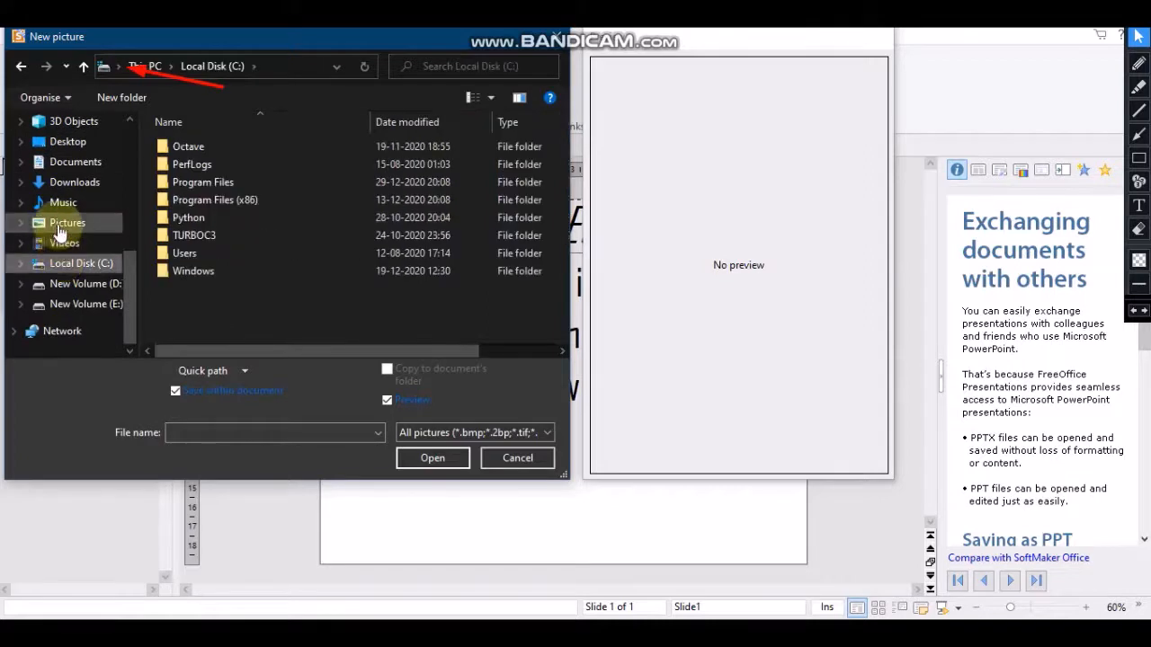
{"action": "left_click", "coordinate": [61, 227]}
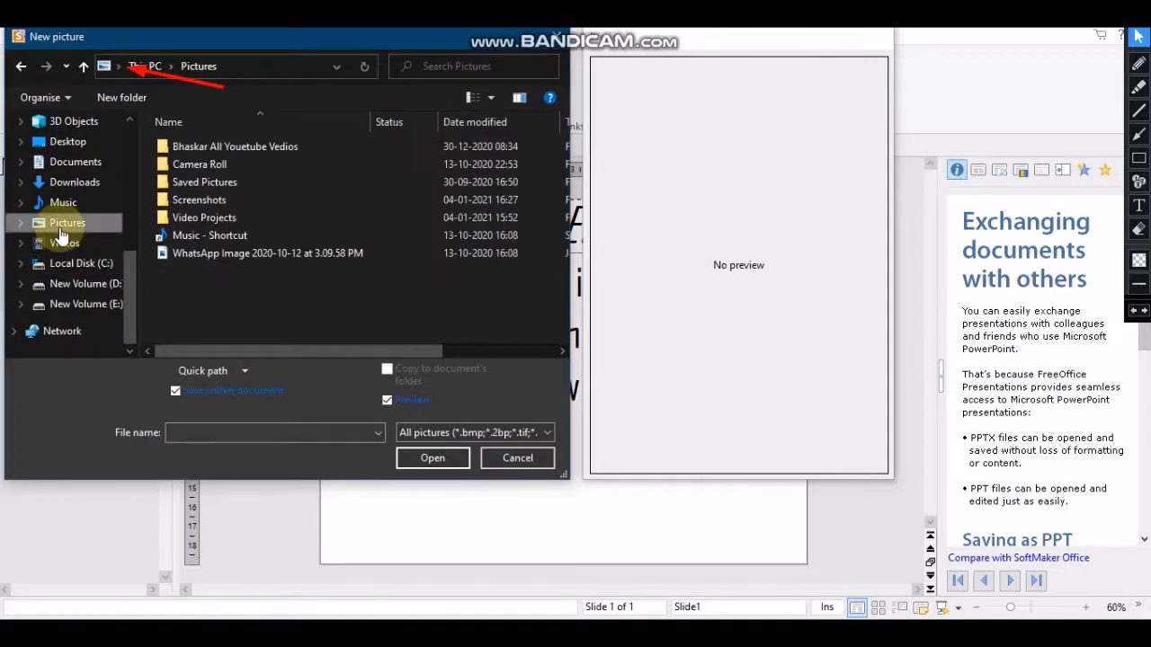
{"action": "double_click", "coordinate": [216, 200]}
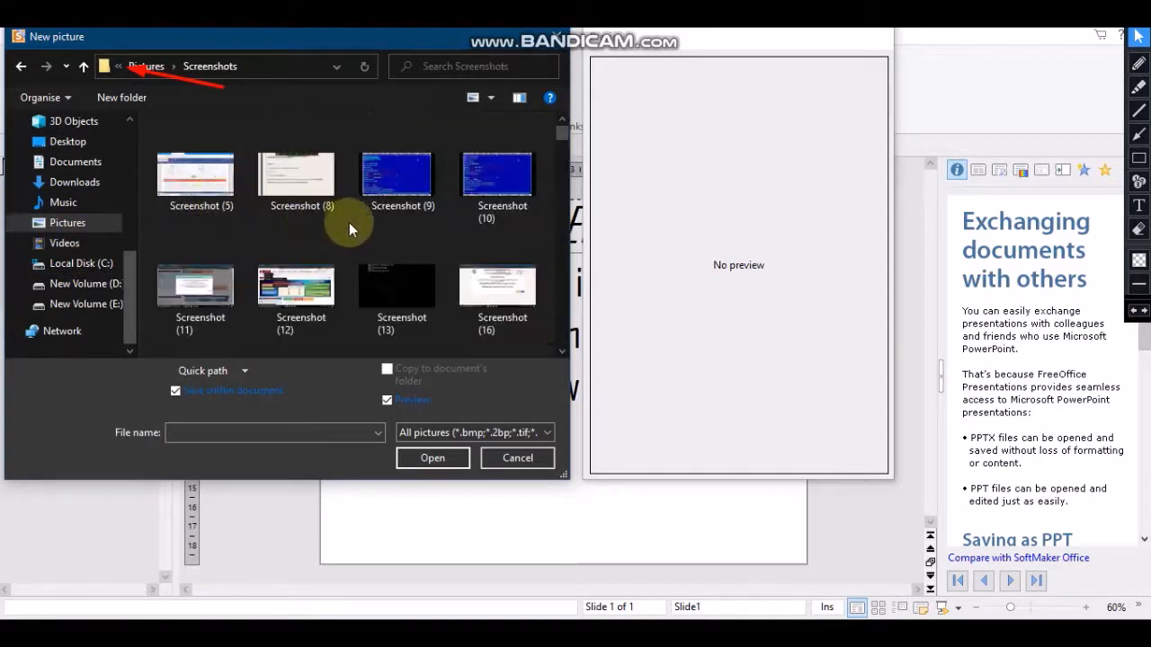
{"action": "left_click", "coordinate": [315, 200]}
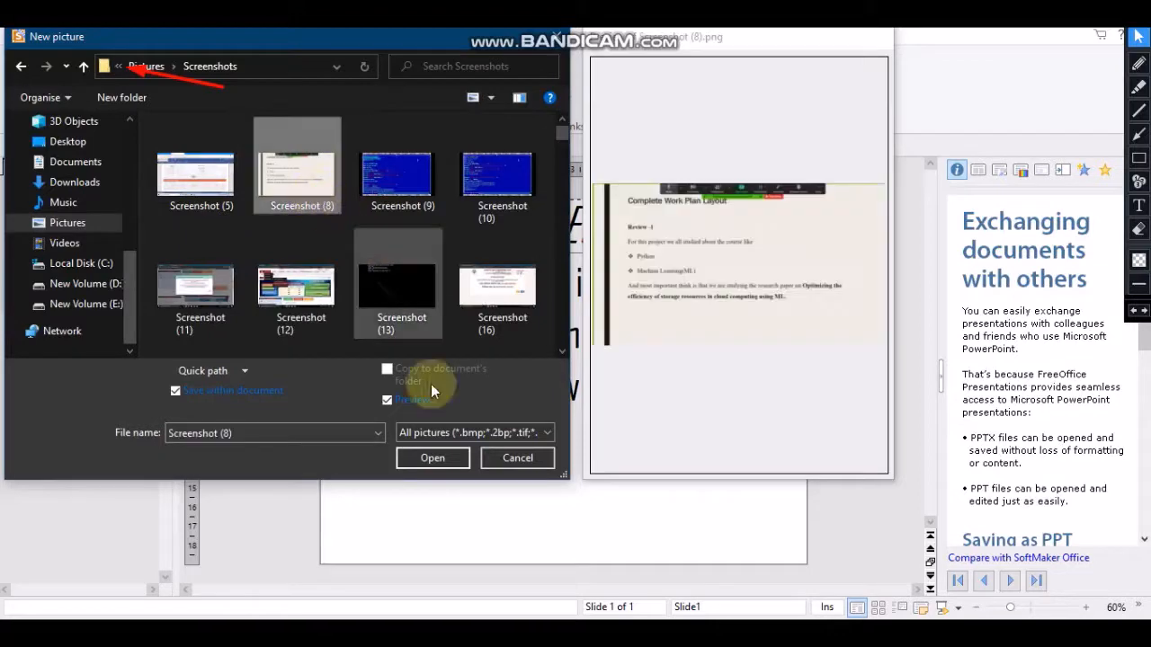
{"action": "left_click", "coordinate": [437, 457]}
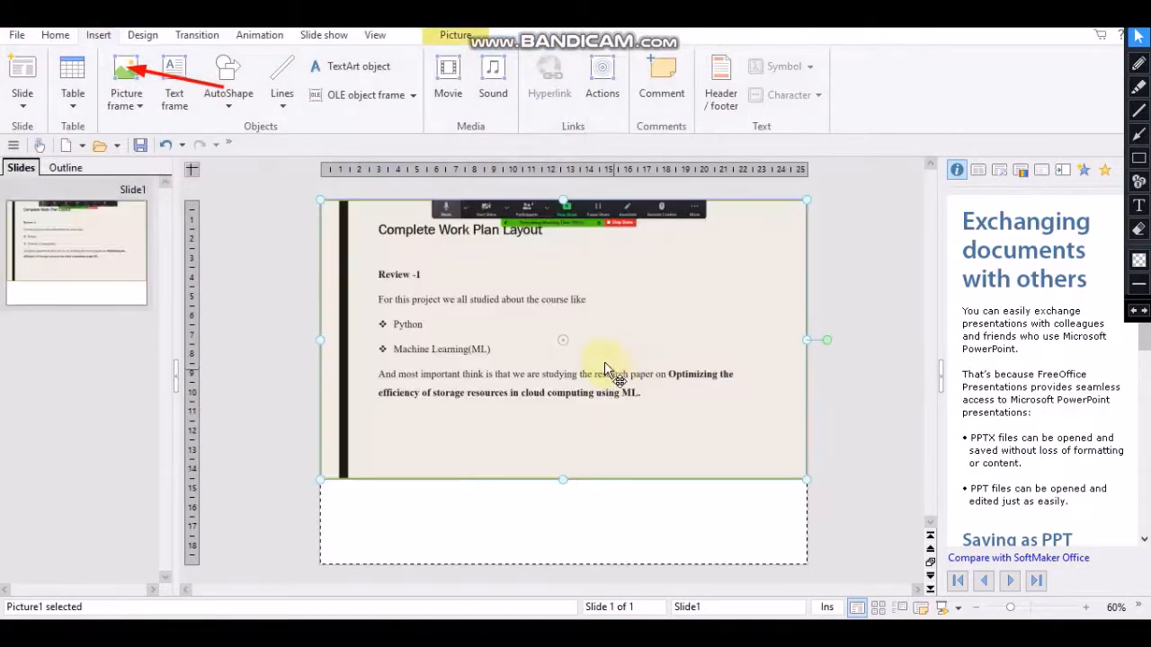
Move the story text box up over the picture and shrink it to a short strip.
{"action": "scroll", "coordinate": [597, 357], "scroll_direction": "down", "scroll_amount": 1}
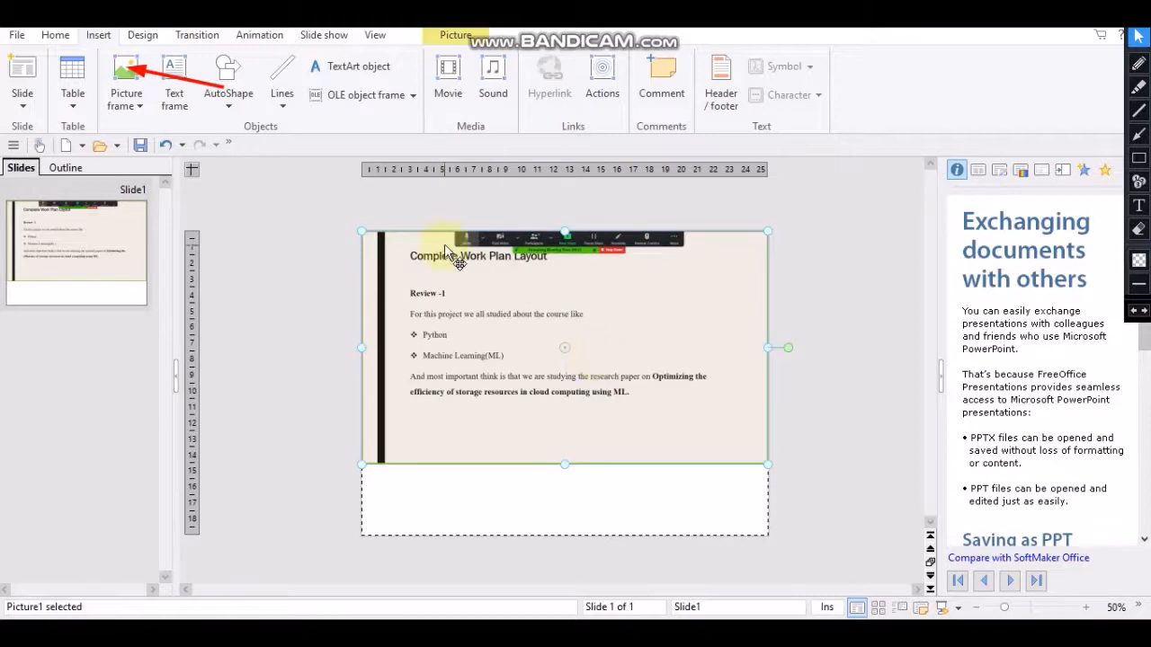
{"action": "left_click", "coordinate": [76, 268]}
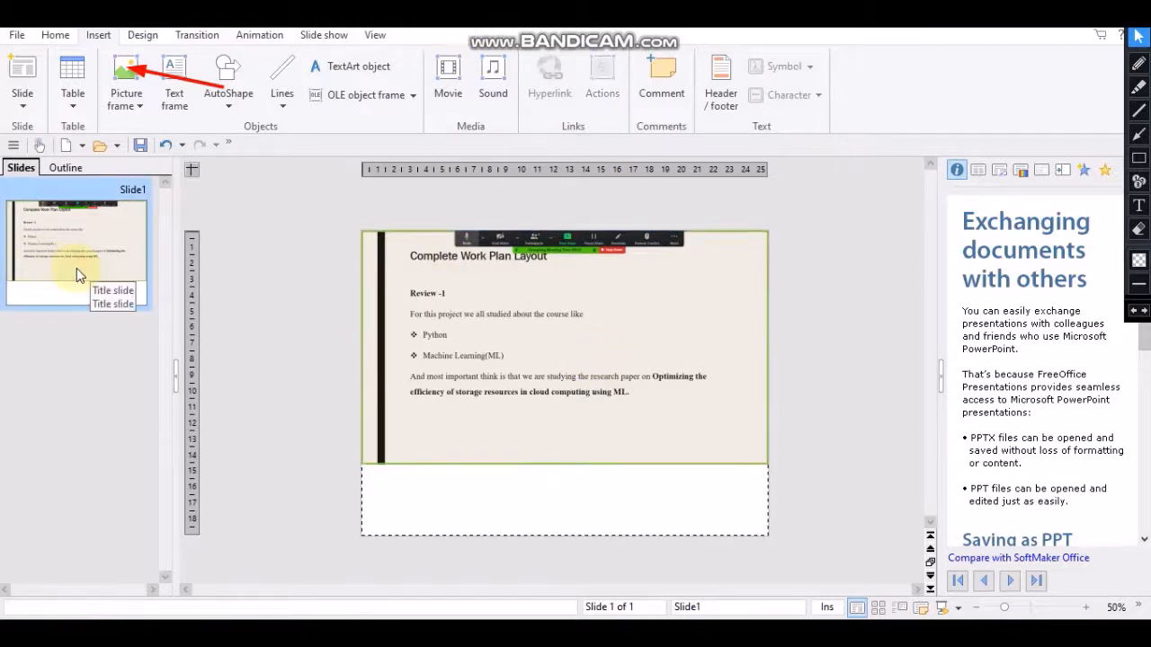
{"action": "left_click", "coordinate": [631, 418]}
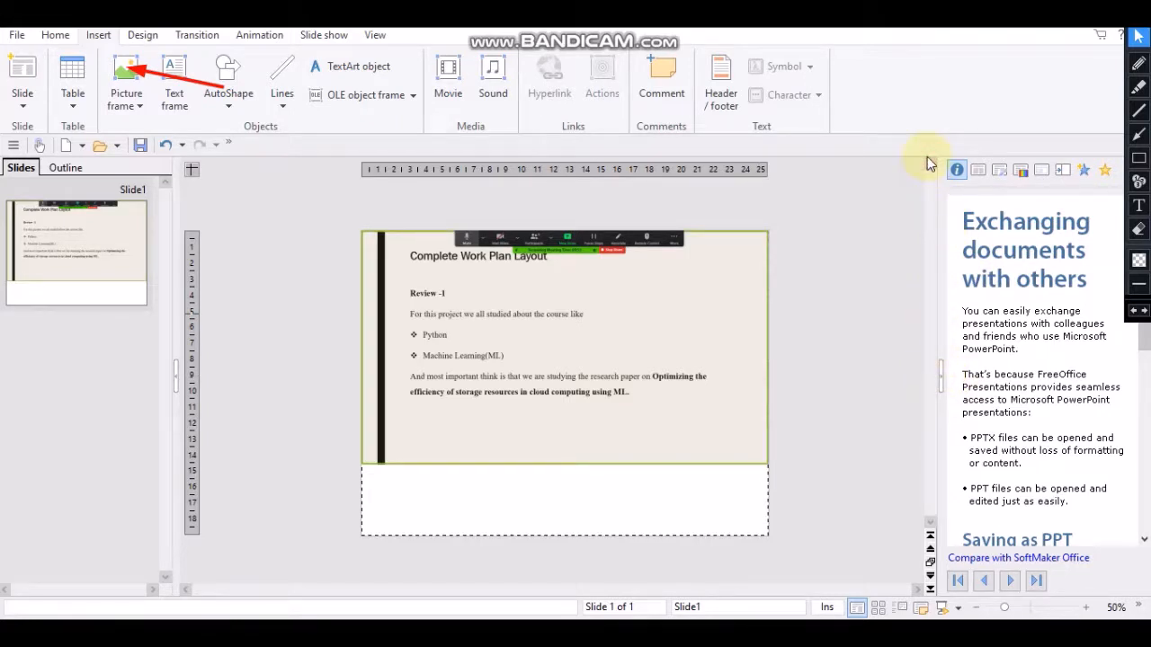
{"action": "left_click", "coordinate": [448, 441]}
{"action": "left_click", "coordinate": [556, 518]}
{"action": "left_click_drag", "start_coordinate": [560, 536], "coordinate": [565, 464]}
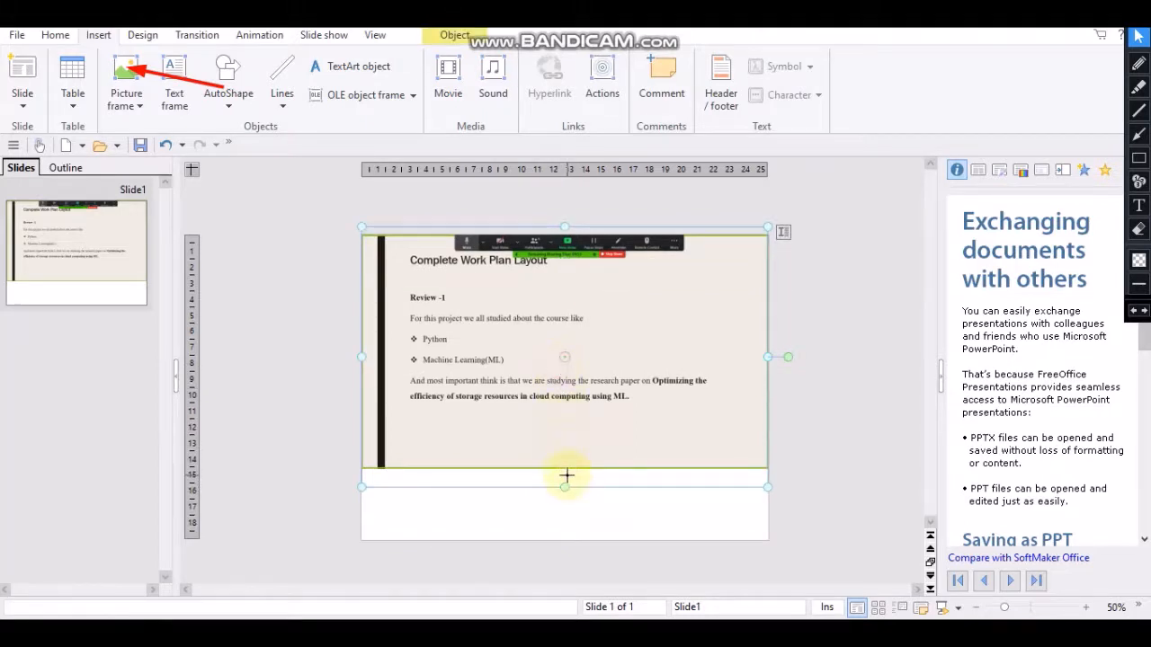
{"action": "left_click_drag", "start_coordinate": [564, 485], "coordinate": [563, 465]}
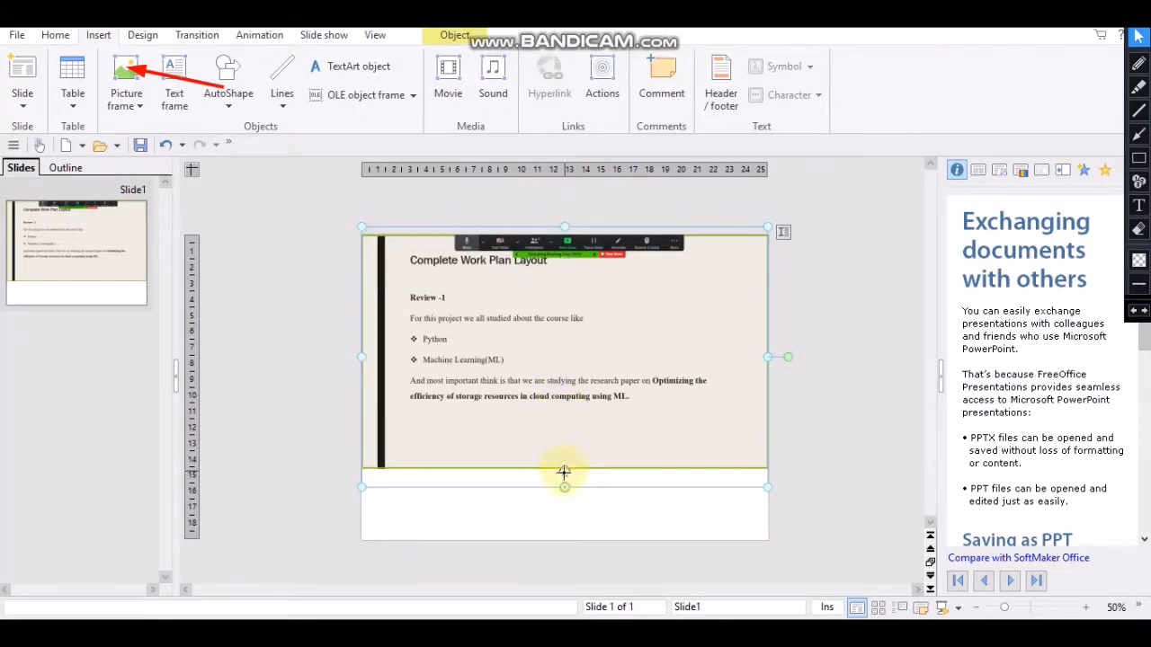
{"action": "left_click_drag", "start_coordinate": [566, 227], "coordinate": [577, 370]}
{"action": "left_click_drag", "start_coordinate": [566, 485], "coordinate": [564, 267]}
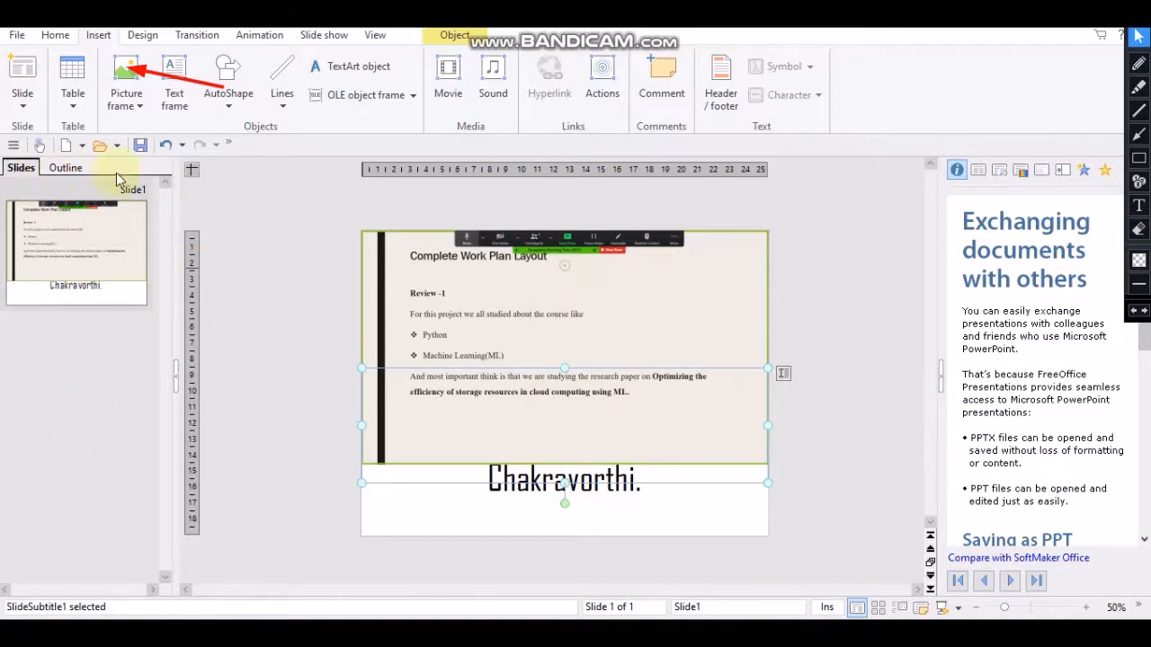
Open the story text box's Object properties and close them with OK.
{"action": "double_click", "coordinate": [762, 518]}
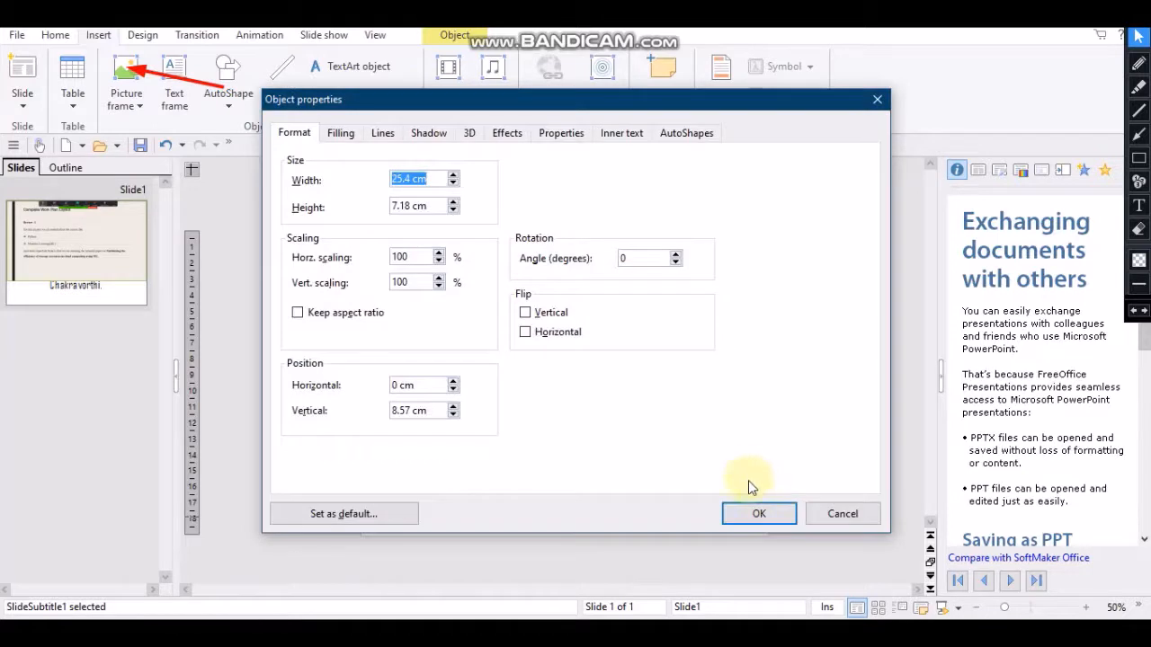
{"action": "left_click", "coordinate": [758, 516]}
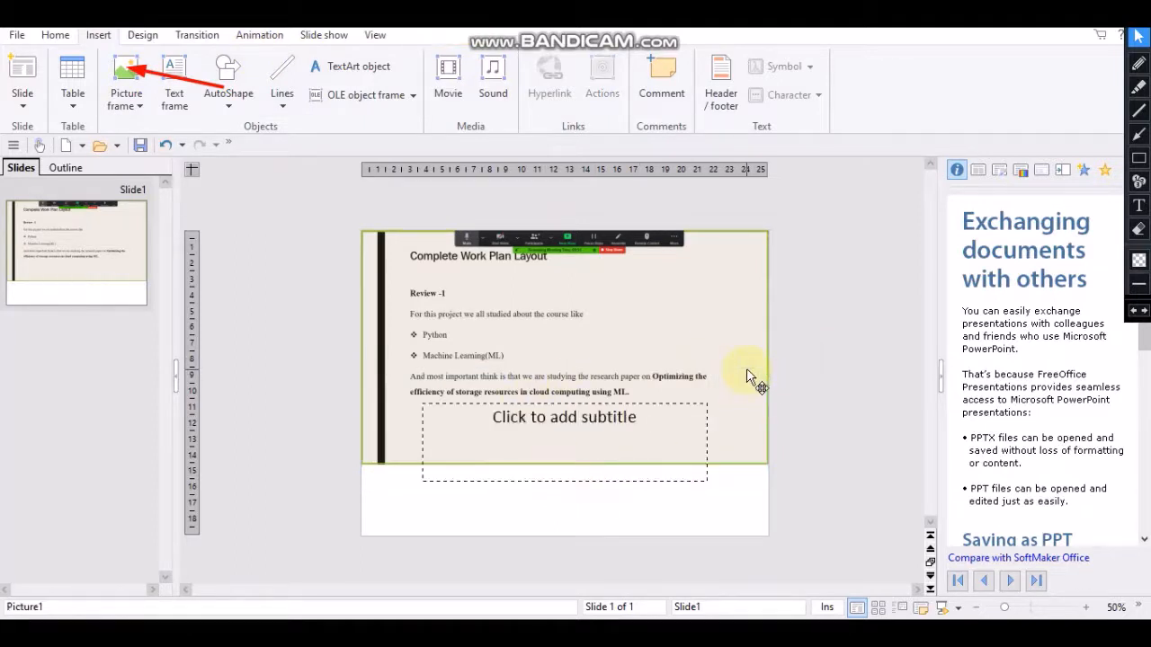
Select the pasted picture, shift it up and left, then delete it.
{"action": "right_click", "coordinate": [746, 369]}
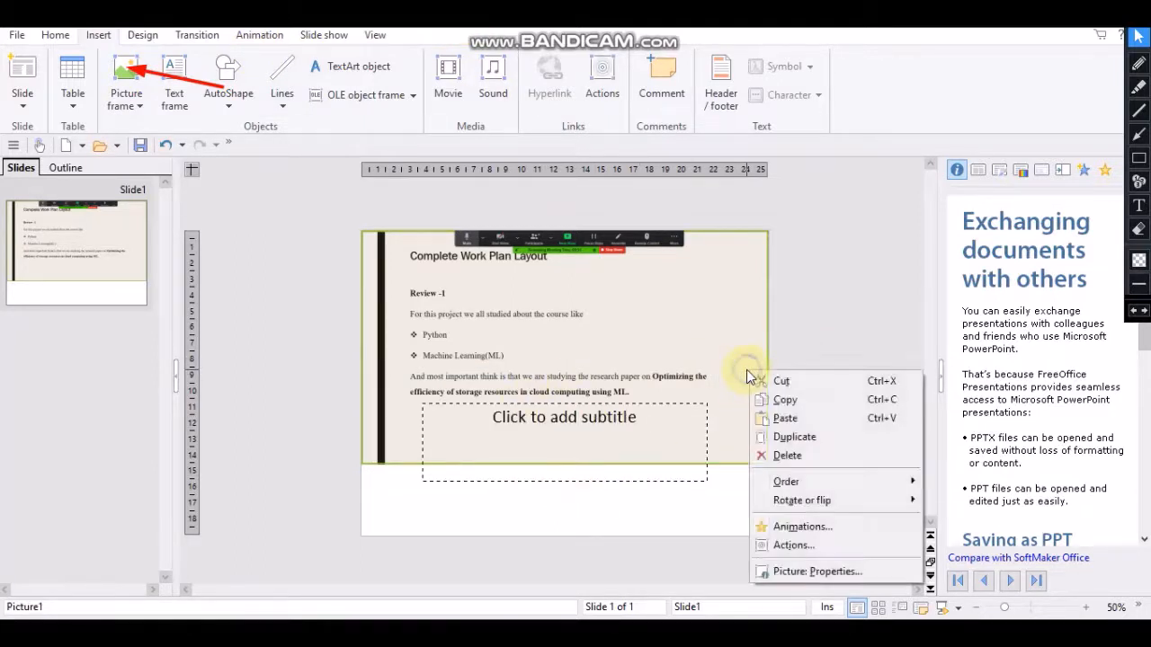
{"action": "left_click", "coordinate": [746, 368]}
{"action": "left_click_drag", "start_coordinate": [747, 369], "coordinate": [676, 340]}
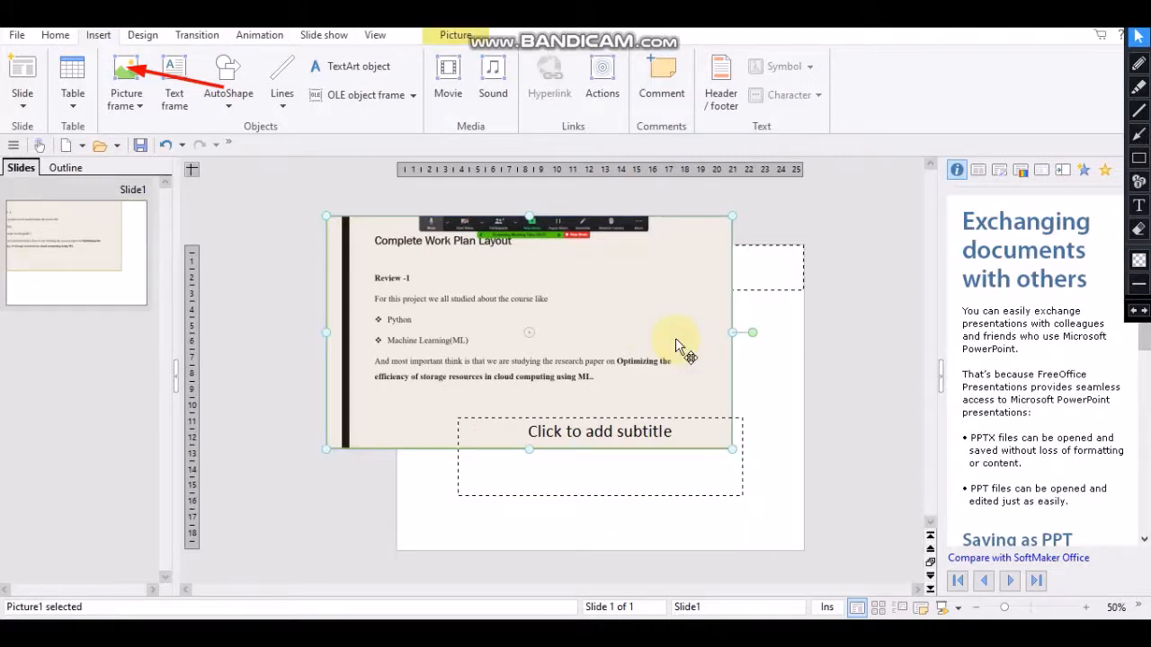
{"action": "key", "text": "Delete"}
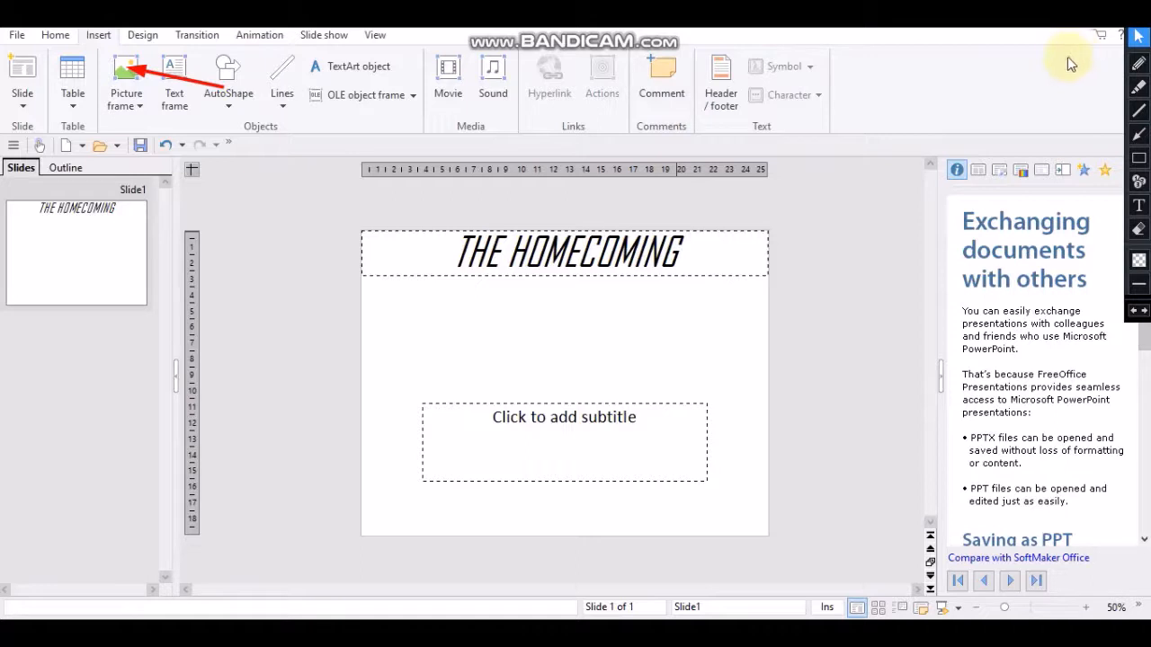
Undo six edits with Ctrl+Z, back to the picture-free slide ending 'his name is'.
{"action": "key", "text": "ctrl+z"}
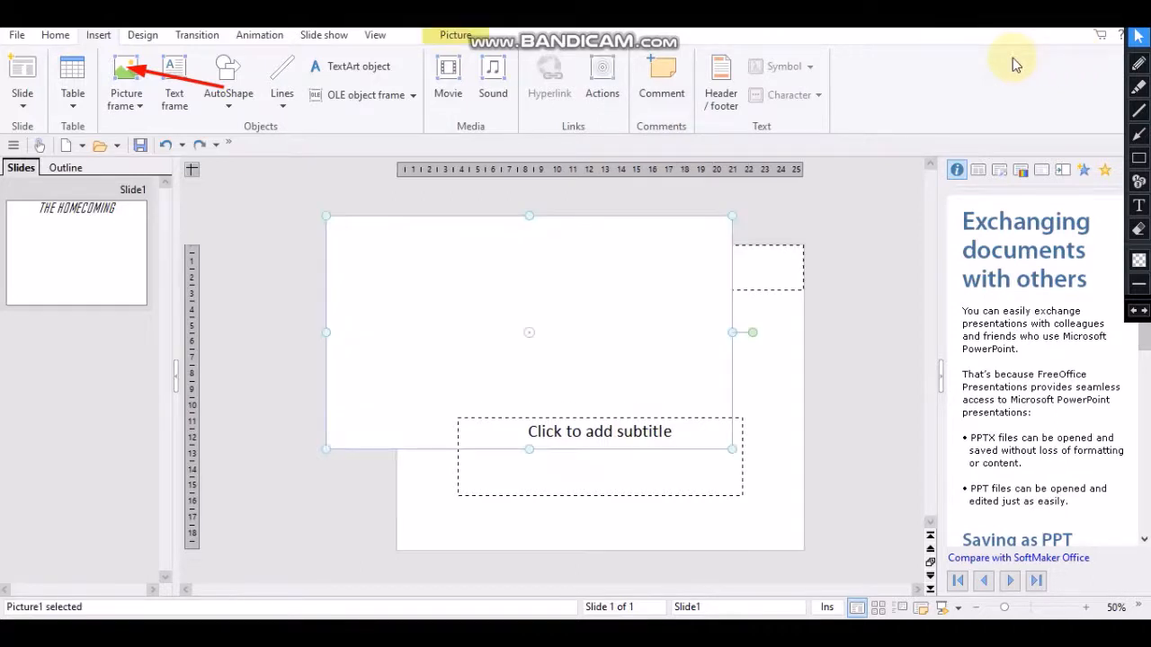
{"action": "key", "text": "ctrl+z"}
{"action": "key", "text": "ctrl+z"}
{"action": "key", "text": "ctrl+z"}
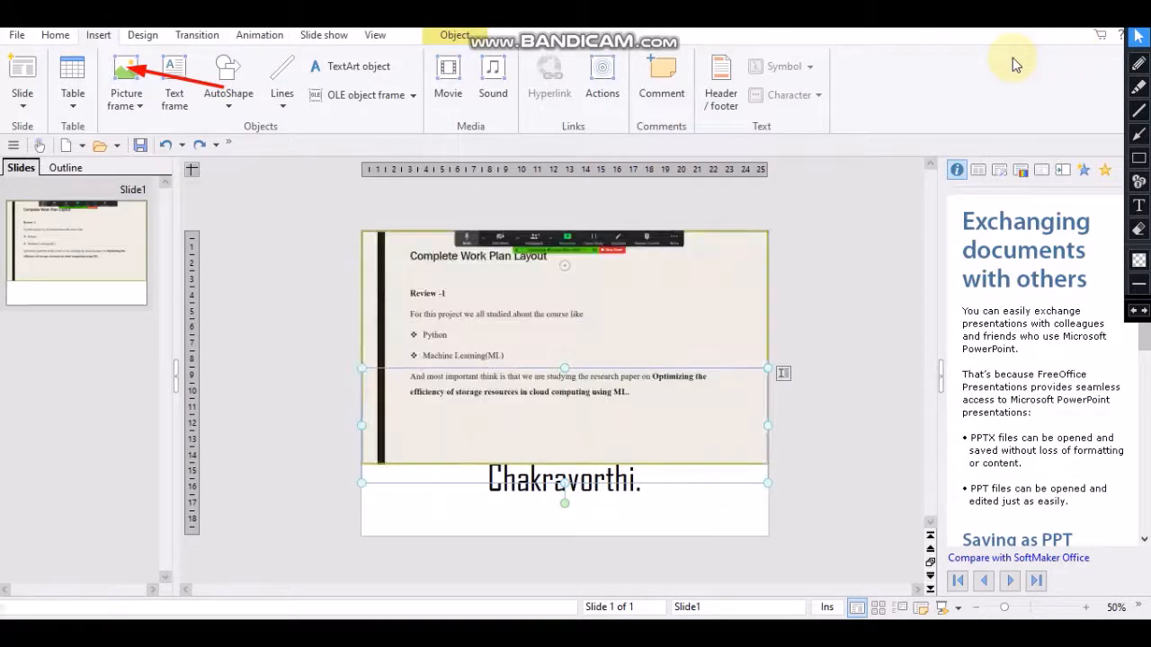
{"action": "key", "text": "ctrl+z"}
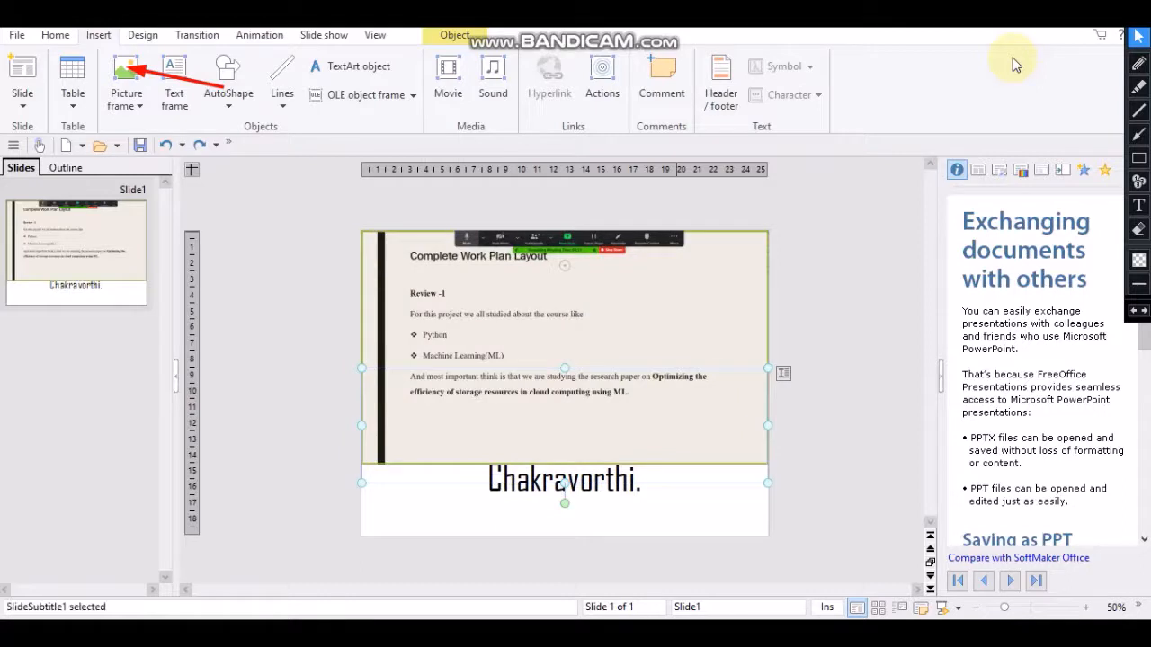
{"action": "key", "text": "ctrl+z"}
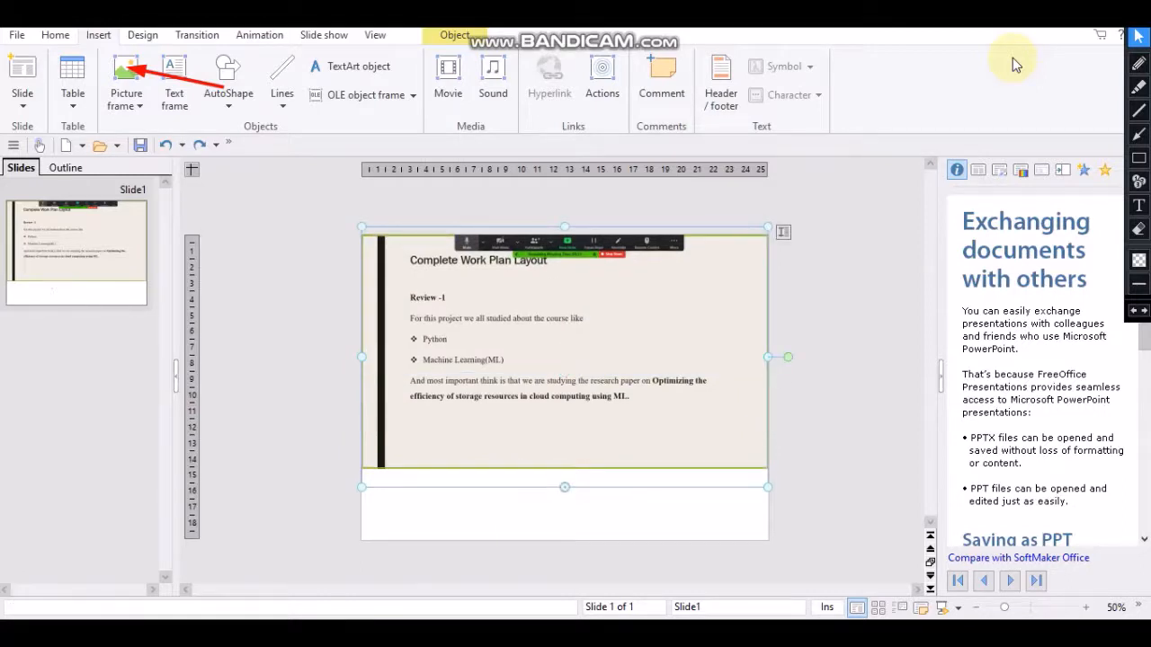
{"action": "key", "text": "ctrl+z"}
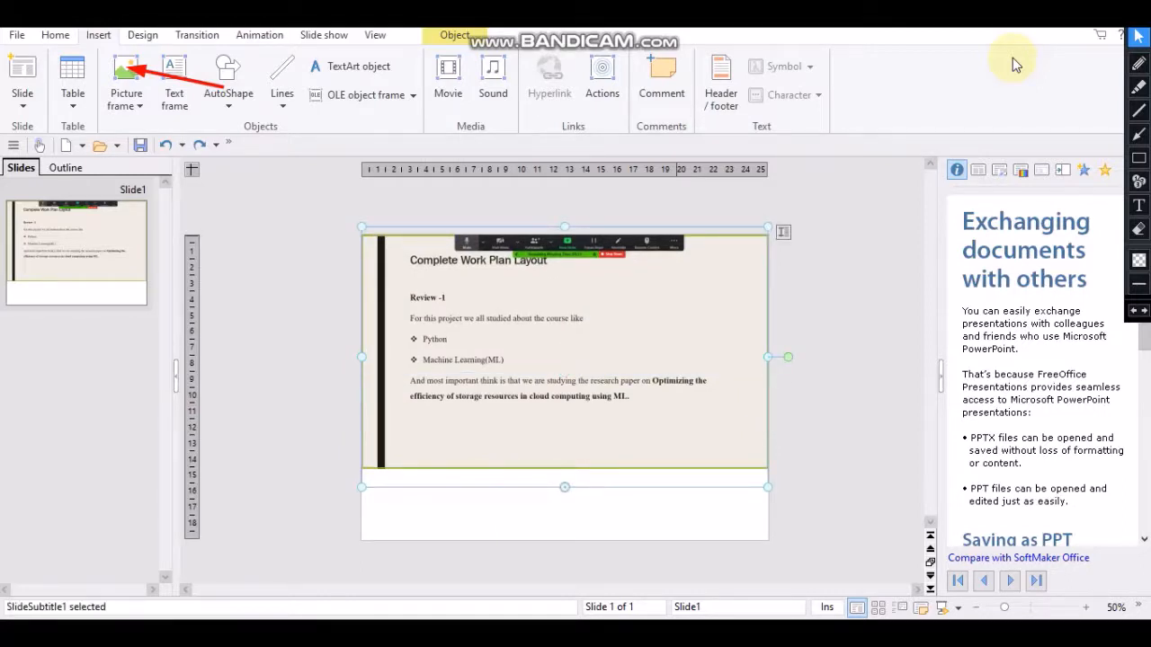
{"action": "key", "text": "ctrl+z"}
{"action": "key", "text": "ctrl+z"}
{"action": "key", "text": "ctrl+z"}
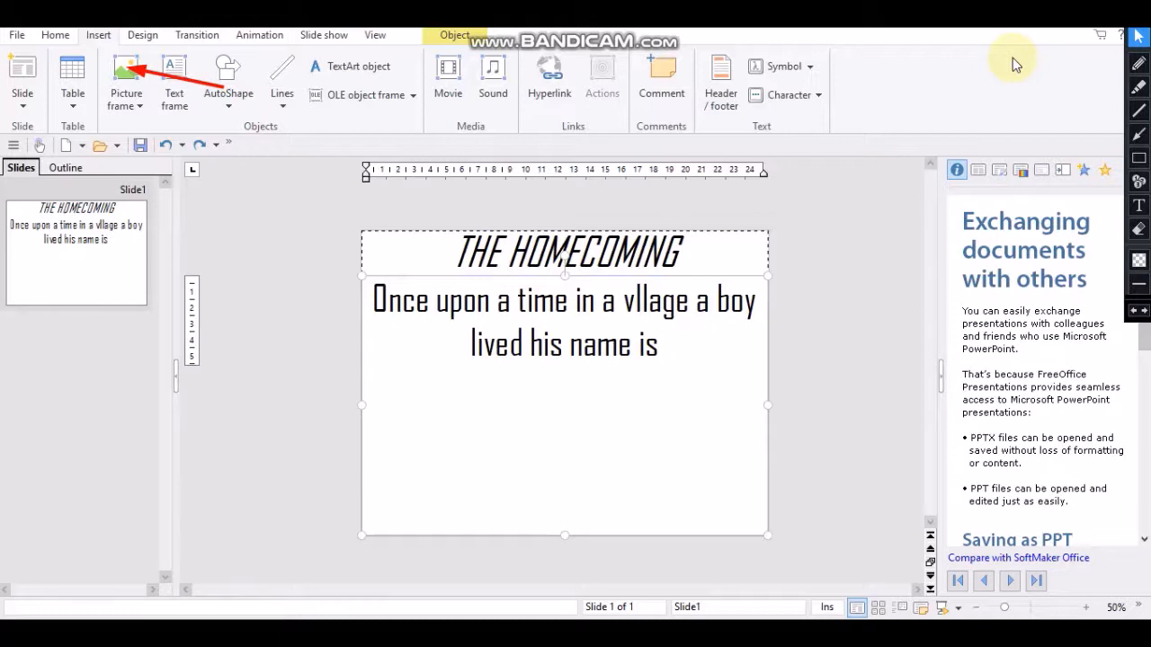
Append the boy's full name and a full stop to the story sentence.
{"action": "type", "text": "P"}
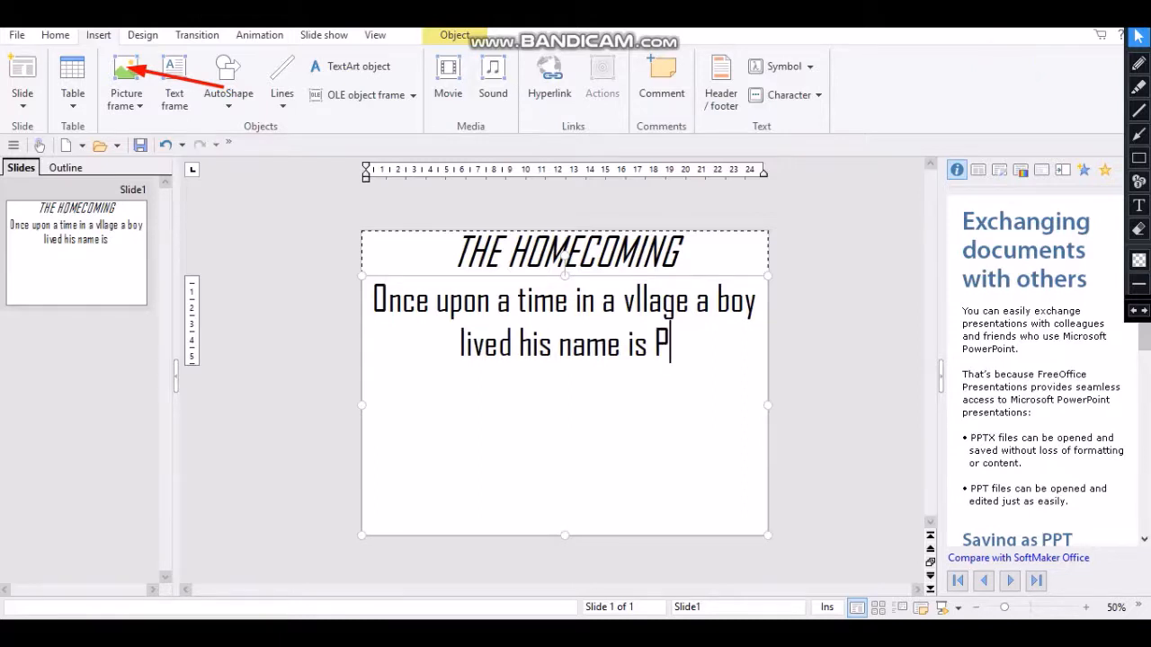
{"action": "type", "text": "athik Chakr"}
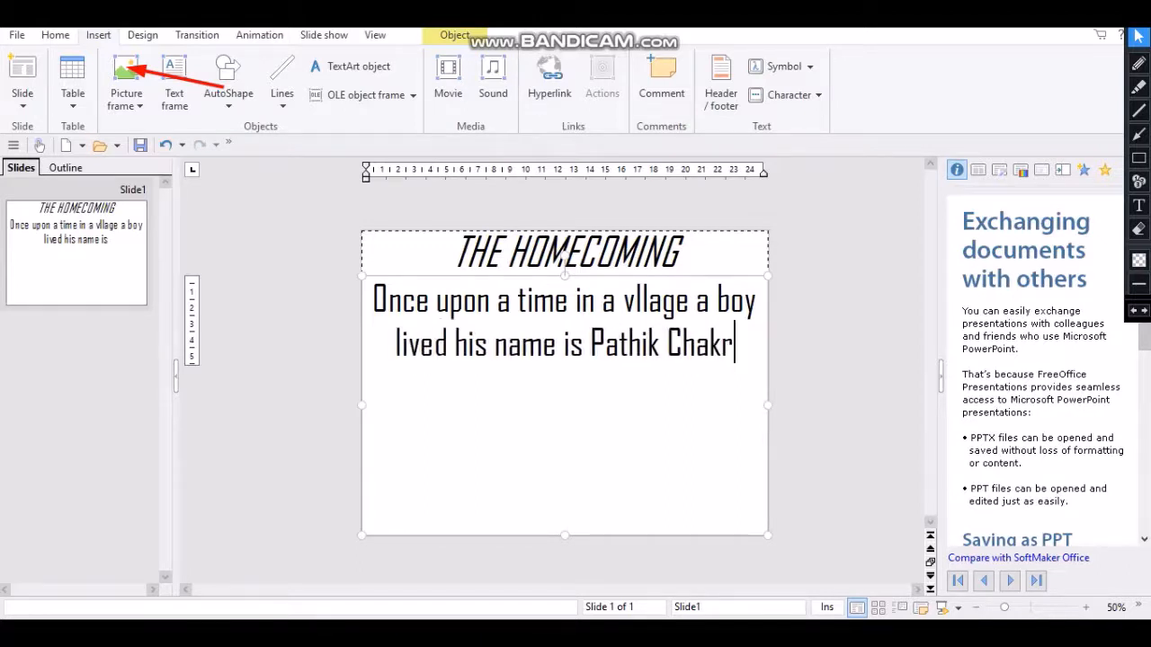
{"action": "type", "text": "avot"}
{"action": "key", "text": "BackSpace"}
{"action": "type", "text": "r"}
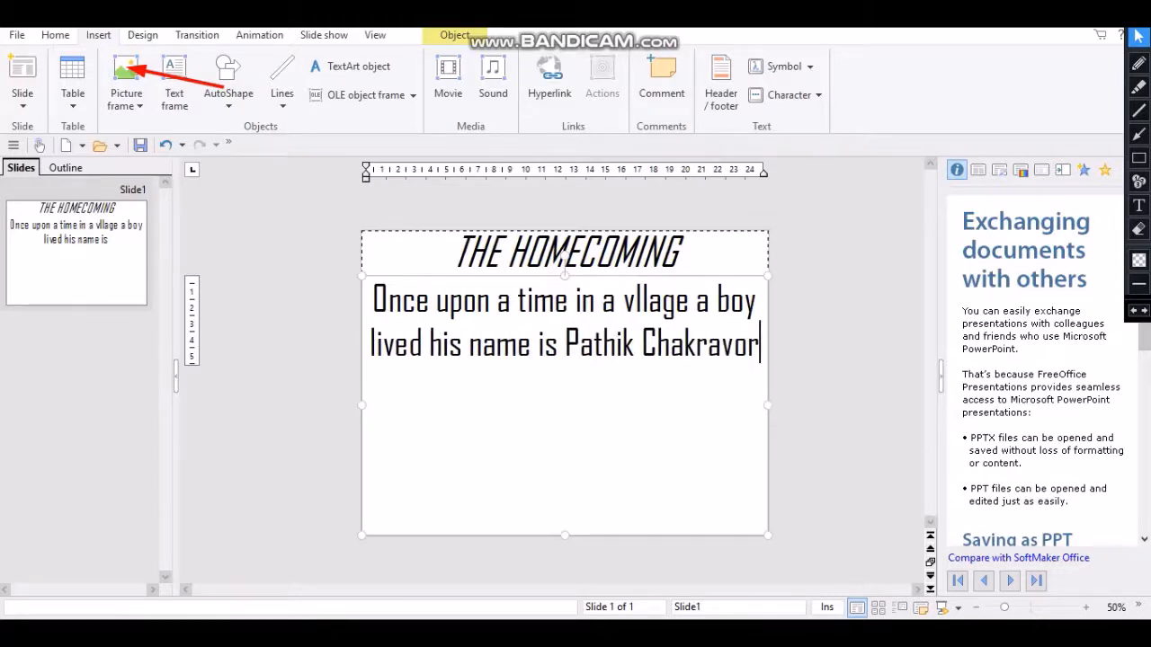
{"action": "type", "text": "thi"}
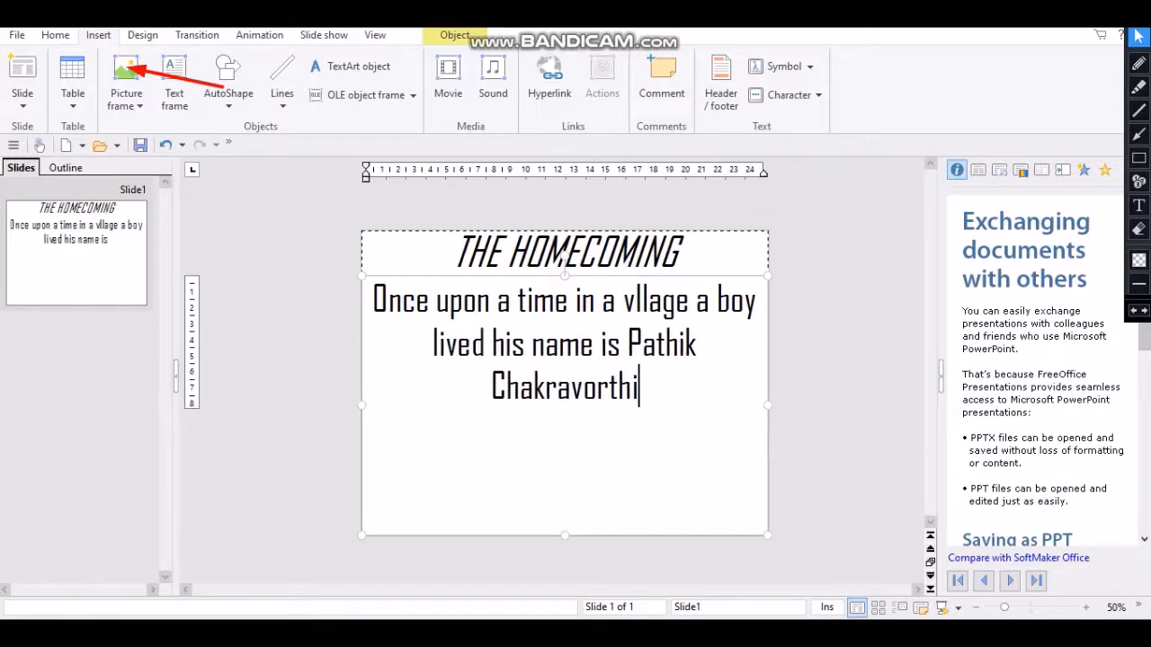
{"action": "type", "text": "."}
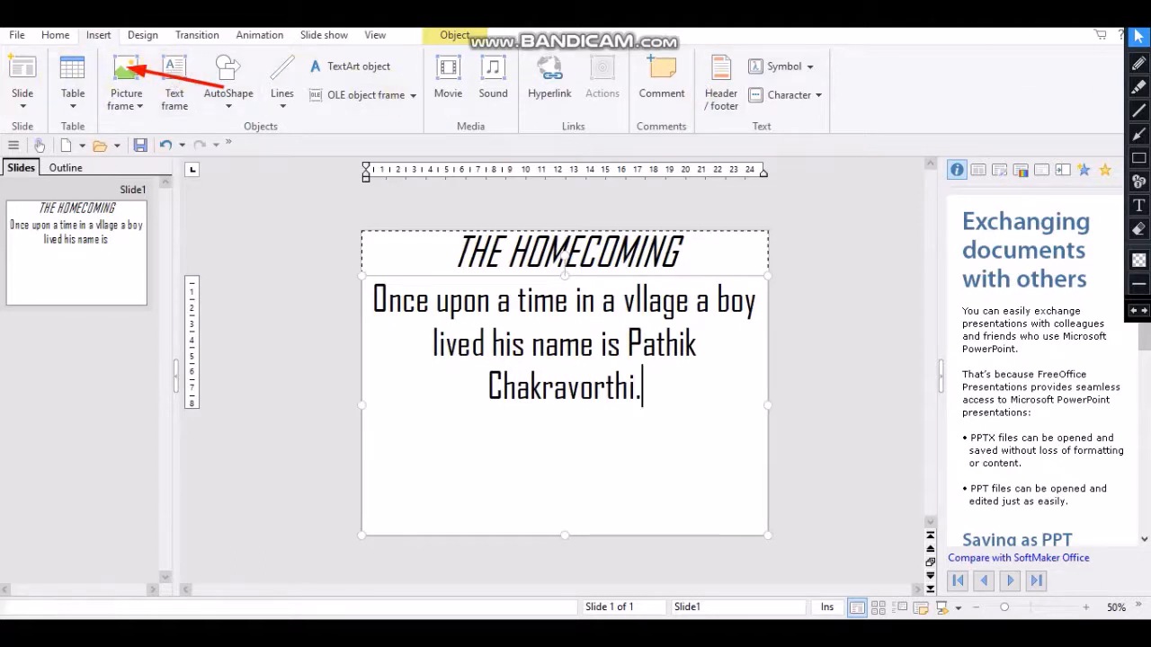
{"action": "left_click", "coordinate": [1138, 228]}
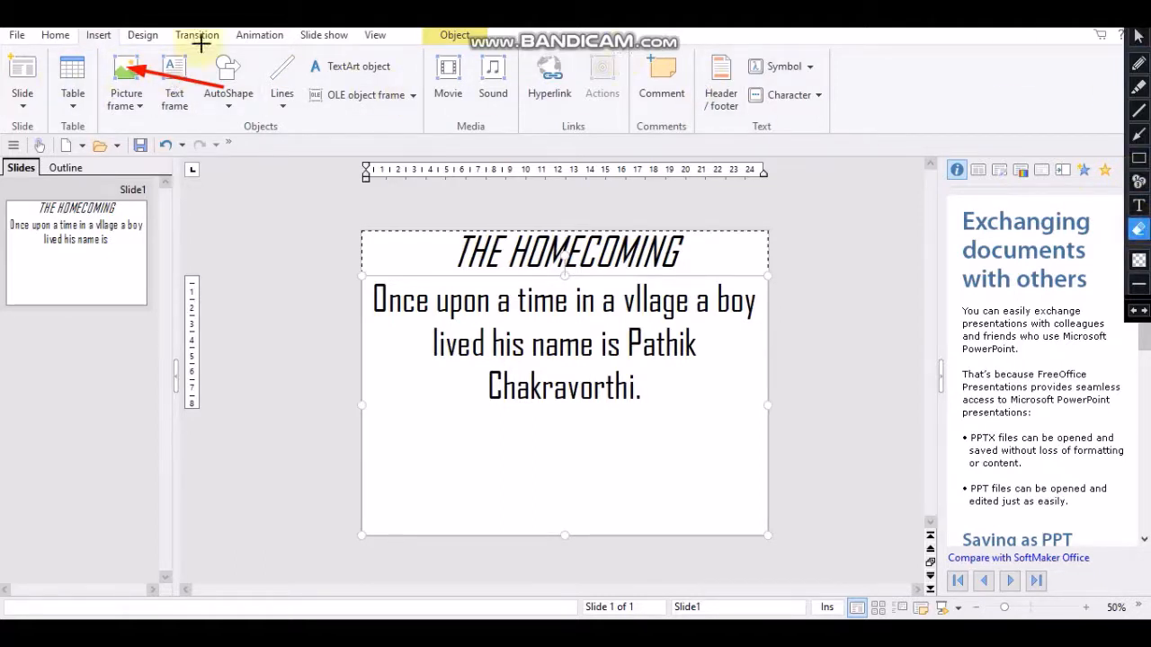
Show the slide design options on the Design ribbon tab.
{"action": "mouse_move", "coordinate": [109, 50]}
{"action": "left_mouse_down"}
{"action": "mouse_move", "coordinate": [296, 97]}
{"action": "mouse_move", "coordinate": [291, 133]}
{"action": "left_mouse_up"}
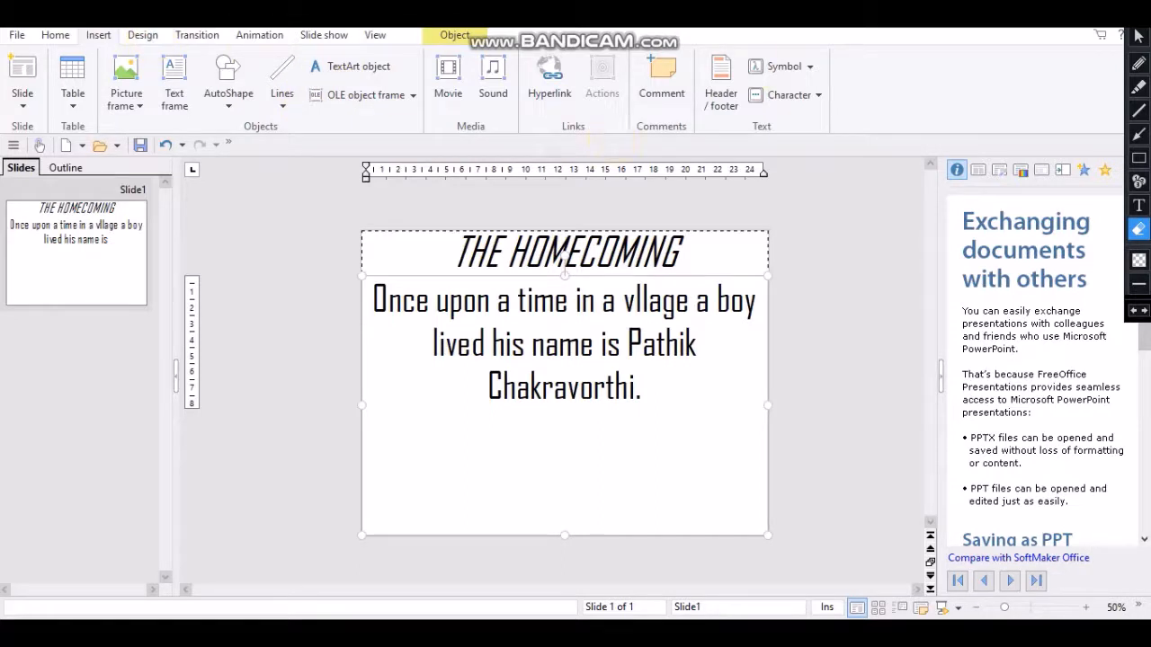
{"action": "left_click", "coordinate": [1138, 36]}
{"action": "left_click", "coordinate": [140, 36]}
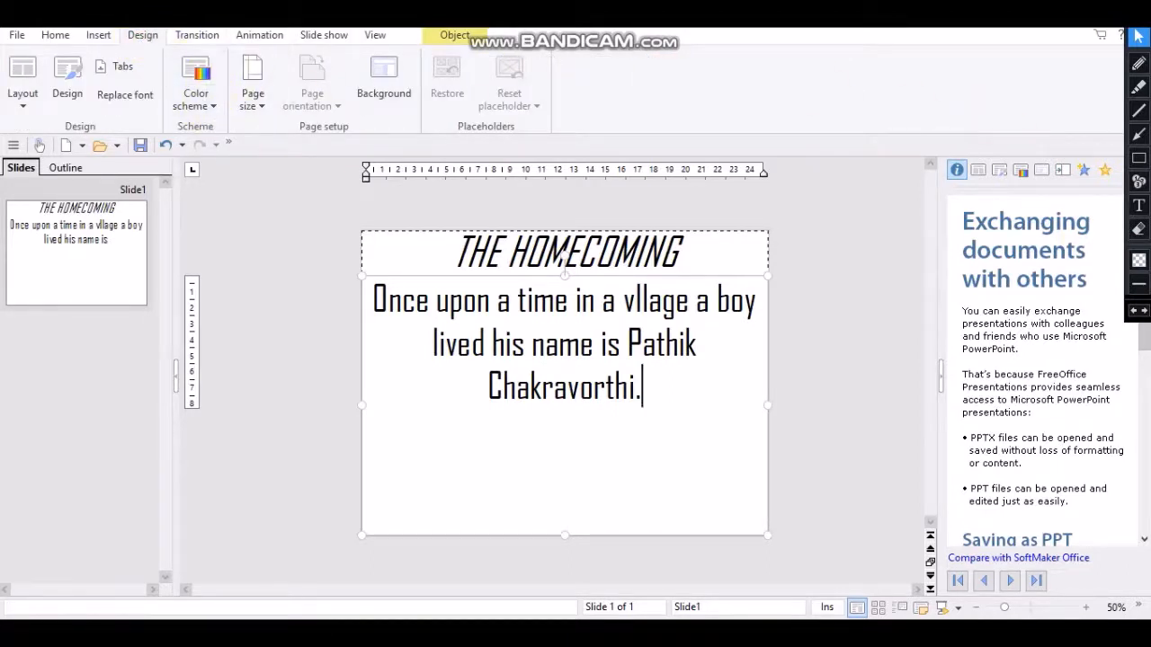
Try the dark blue colour scheme, then apply the black scheme so title and story text turn white.
{"action": "left_click", "coordinate": [1137, 135]}
{"action": "left_click_drag", "start_coordinate": [319, 76], "coordinate": [199, 72]}
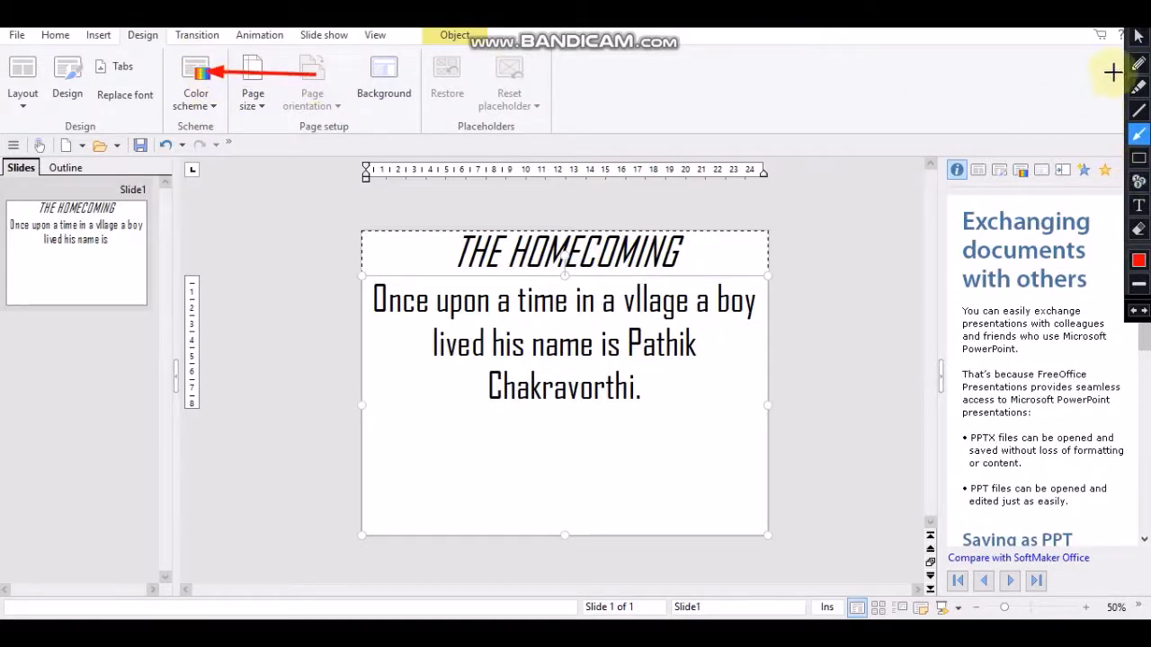
{"action": "left_click", "coordinate": [1138, 40]}
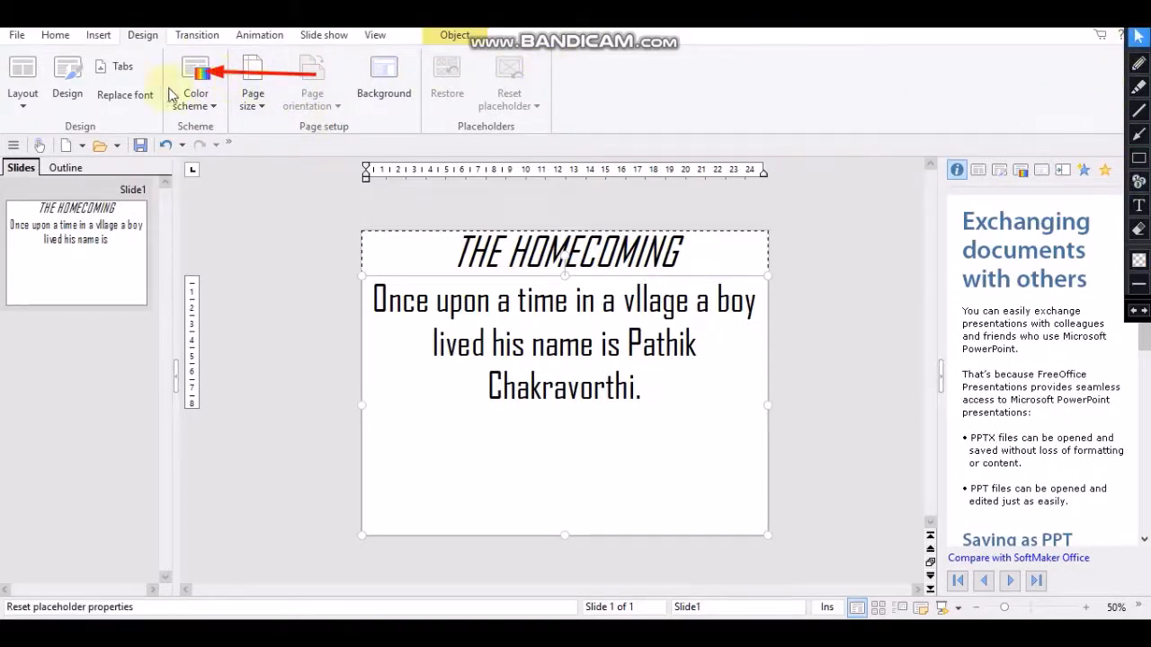
{"action": "left_click", "coordinate": [211, 108]}
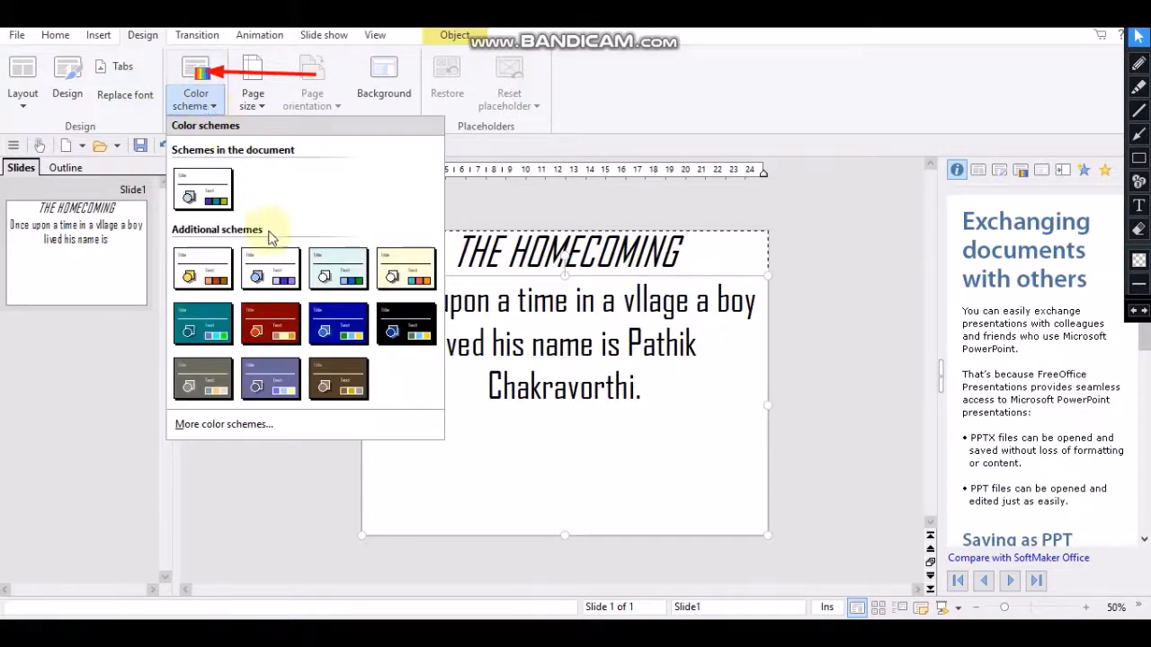
{"action": "left_click", "coordinate": [345, 329]}
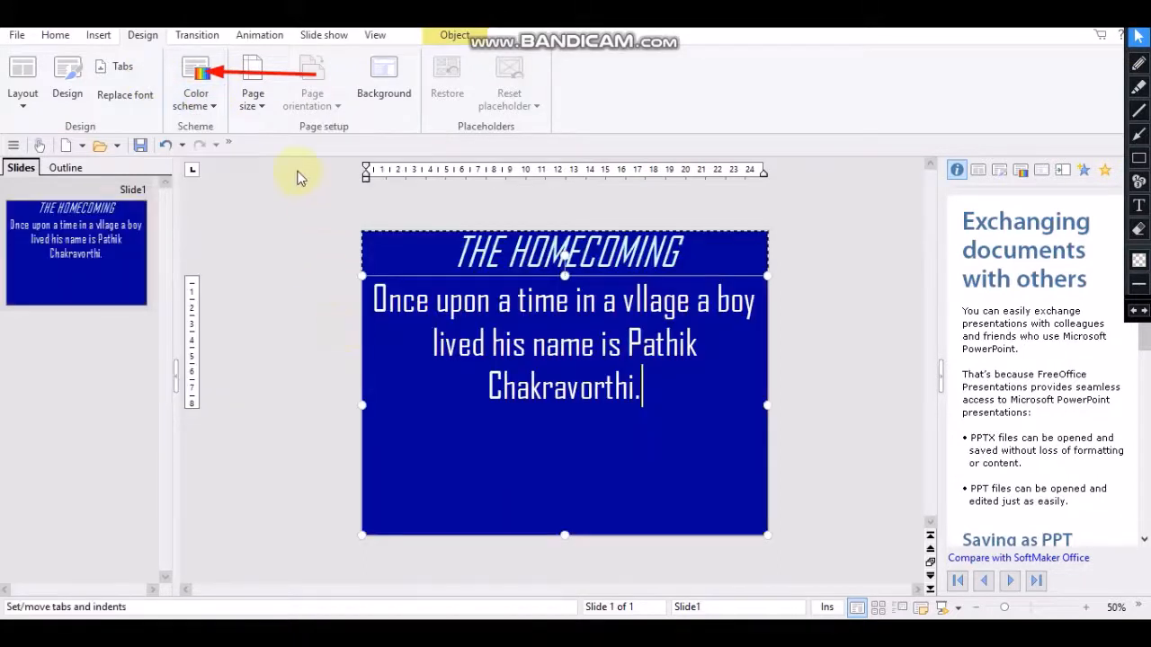
{"action": "left_click", "coordinate": [214, 95]}
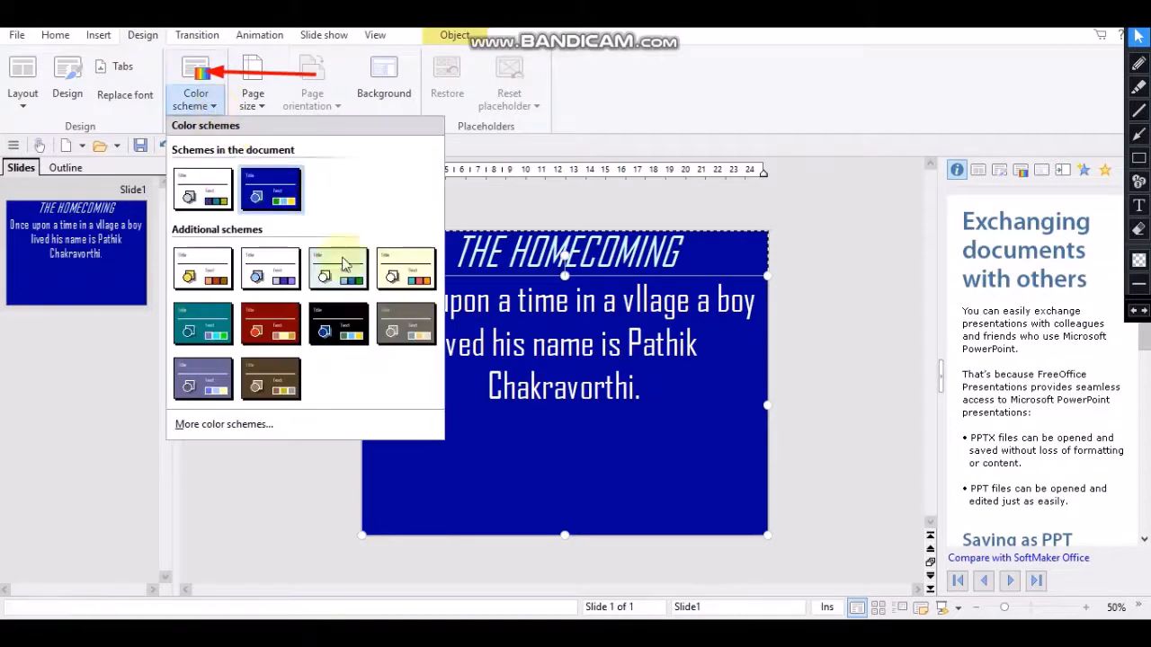
{"action": "left_click", "coordinate": [347, 320]}
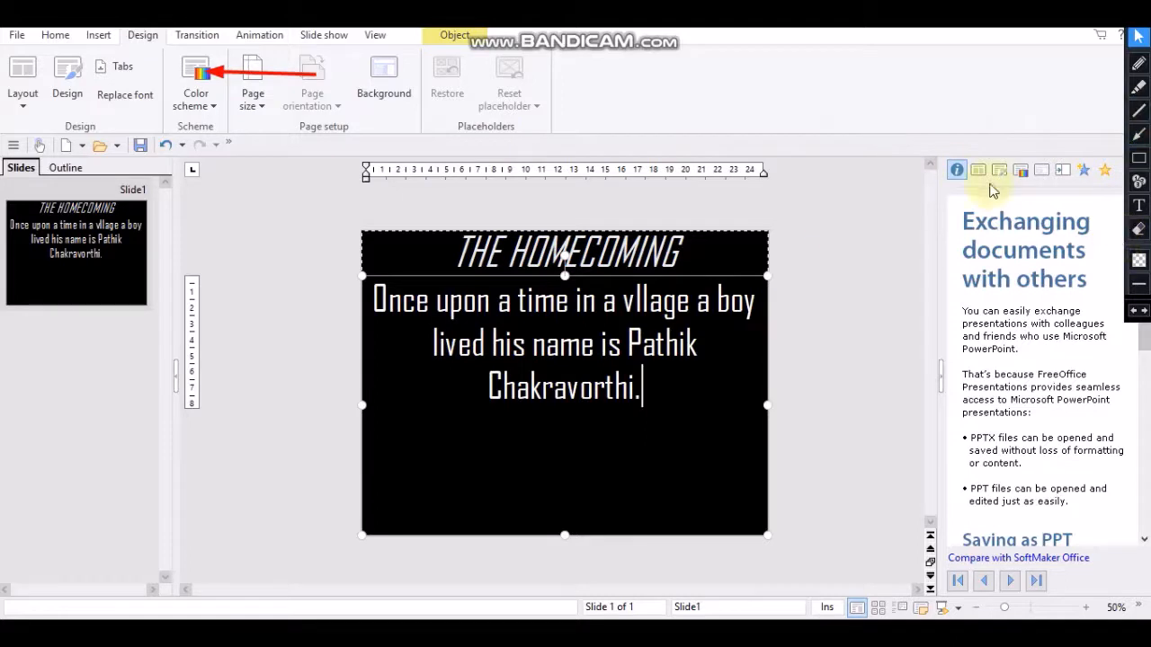
{"action": "left_click", "coordinate": [1139, 183]}
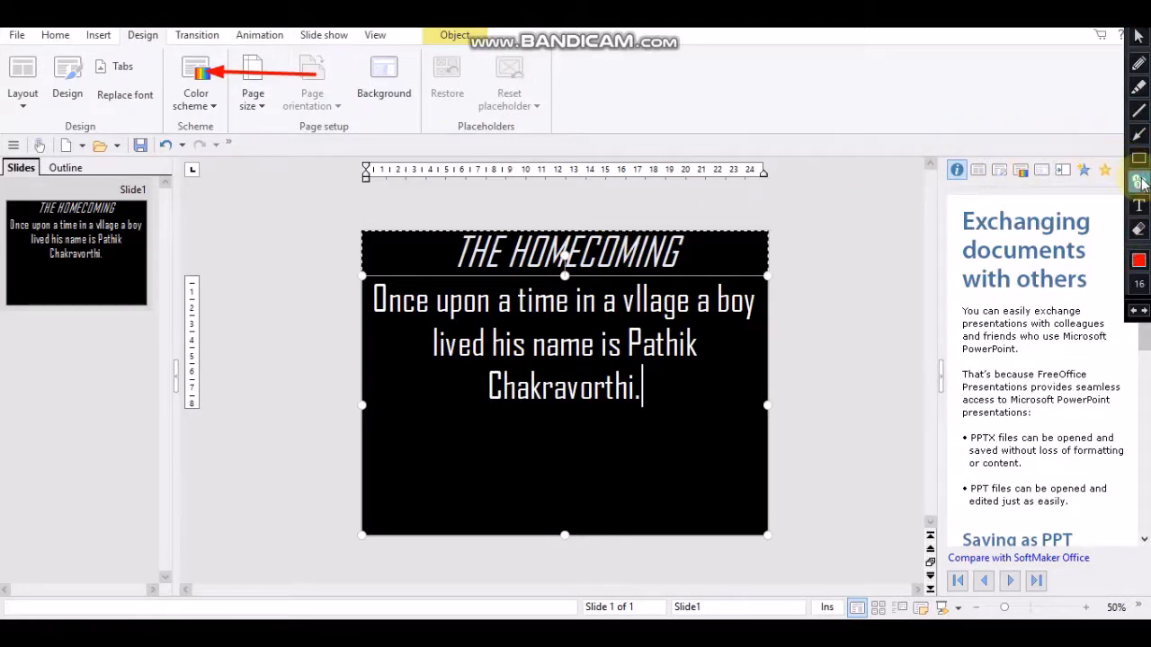
Show the Slide show ribbon, then its Transition settings.
{"action": "left_click", "coordinate": [426, 246]}
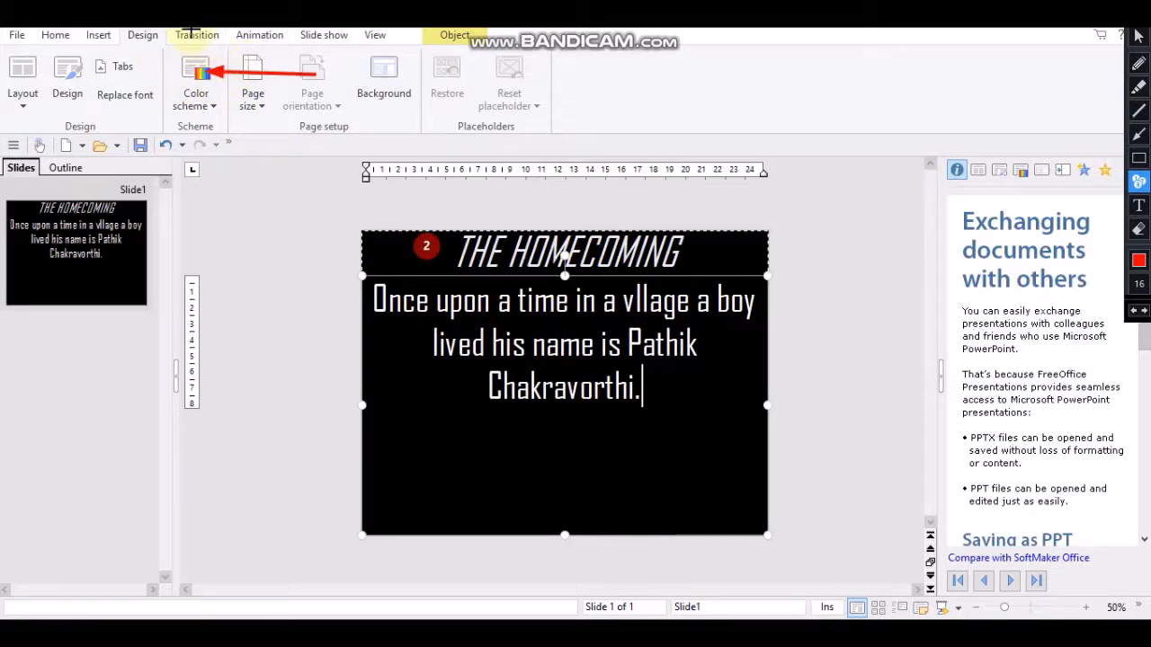
{"action": "left_click", "coordinate": [1138, 37]}
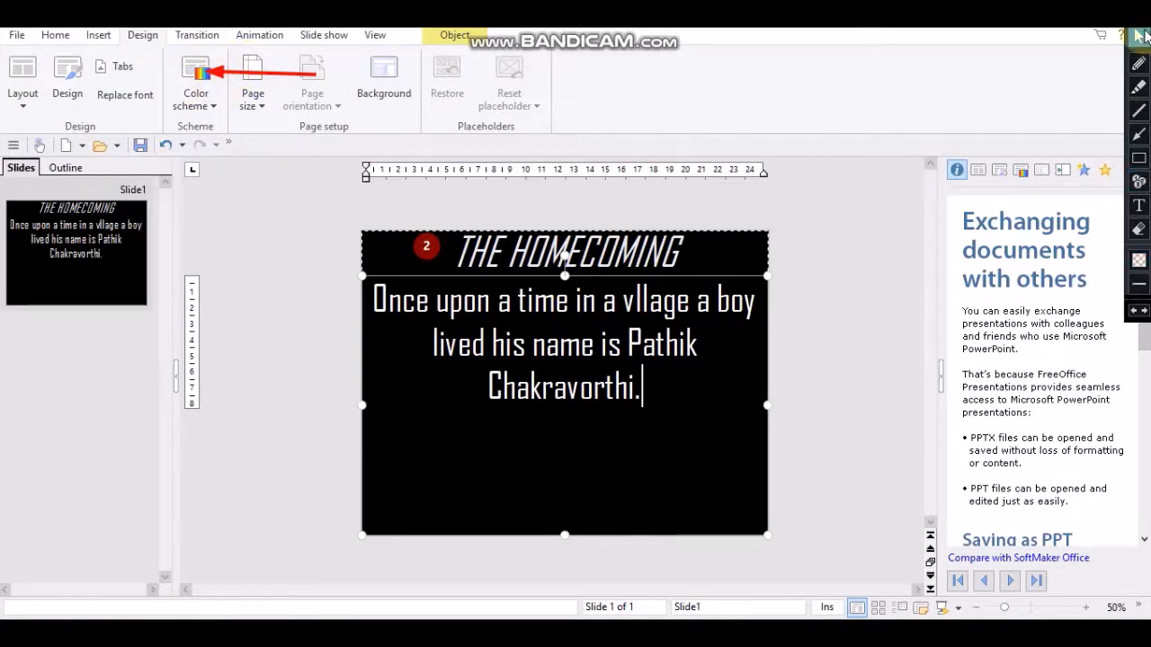
{"action": "left_click", "coordinate": [325, 36]}
{"action": "left_click", "coordinate": [212, 36]}
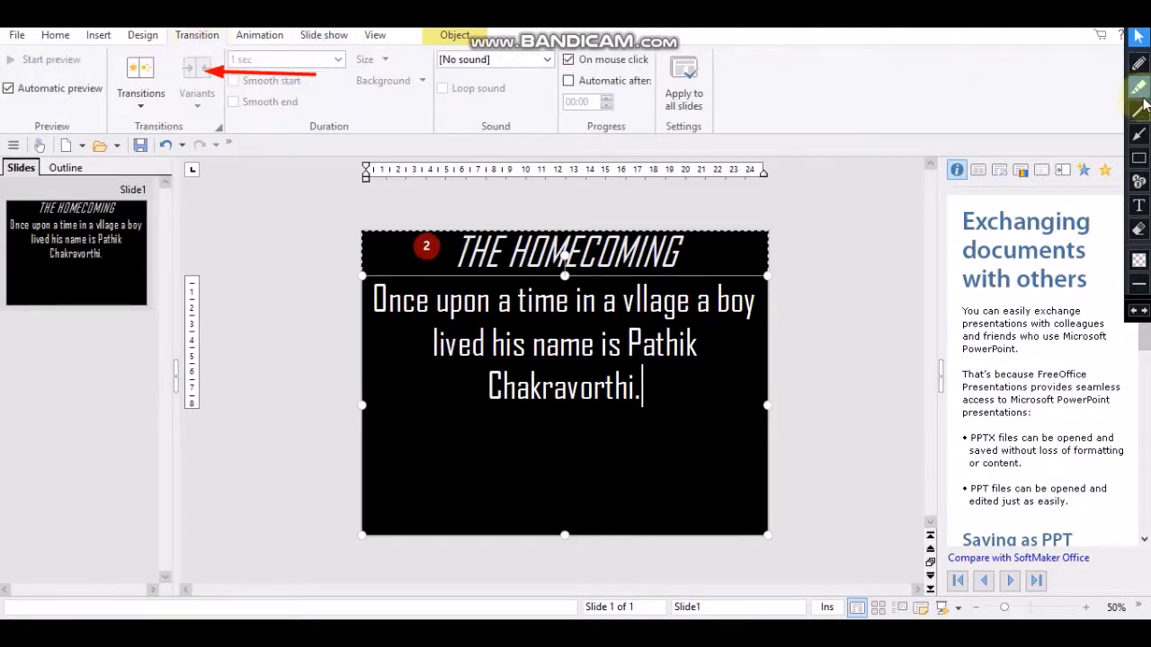
Browse the transition list without choosing, then select story text backwards from after 'Chakravorthi.'.
{"action": "left_click", "coordinate": [1141, 230]}
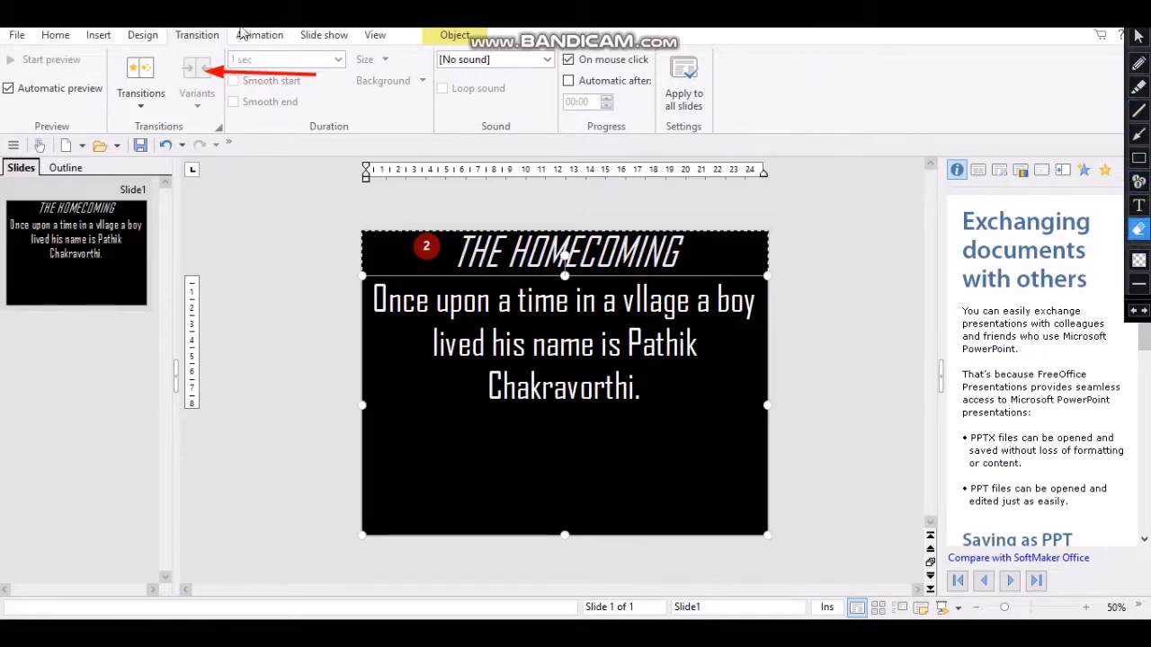
{"action": "left_click_drag", "start_coordinate": [207, 59], "coordinate": [326, 93]}
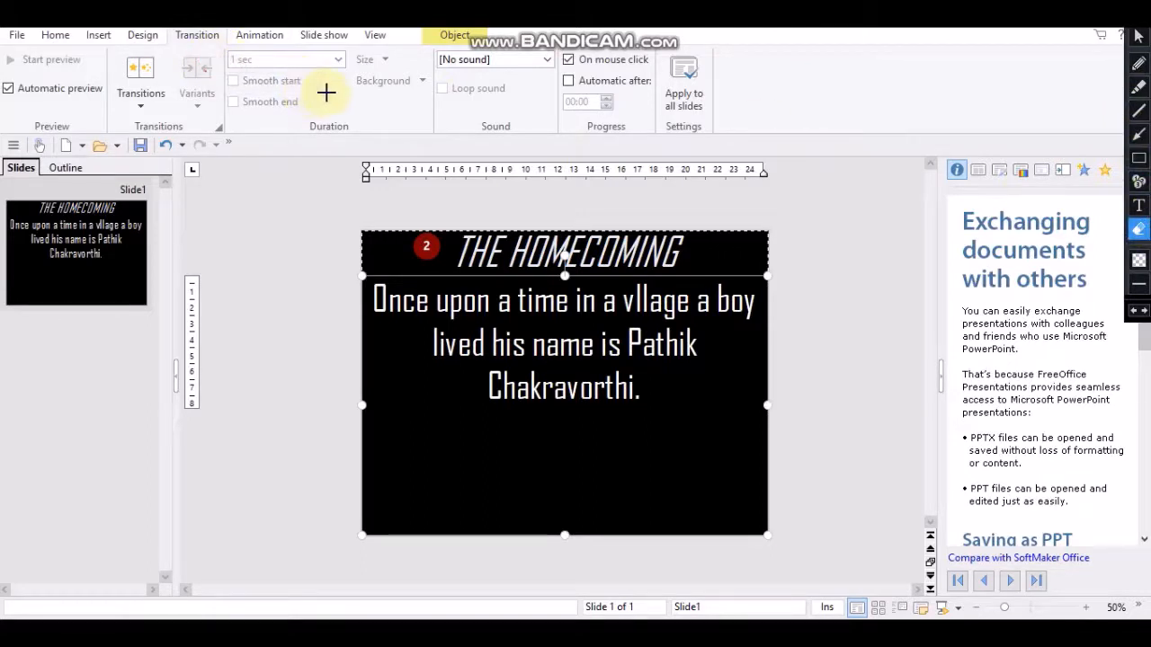
{"action": "left_click", "coordinate": [1139, 36]}
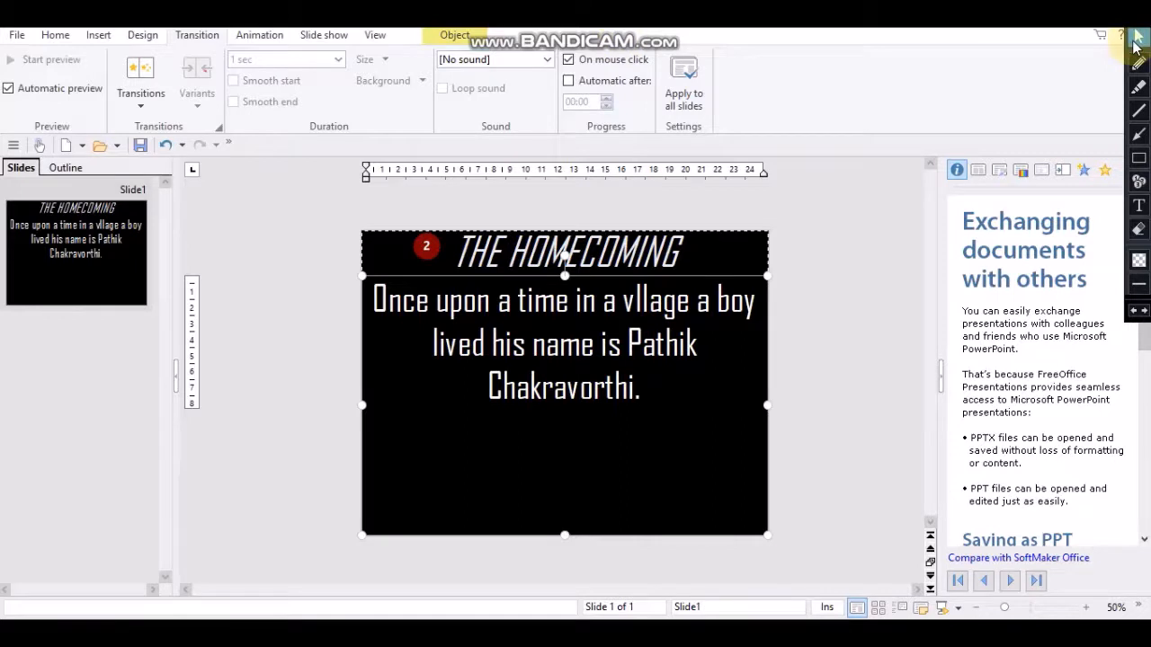
{"action": "left_click", "coordinate": [141, 98]}
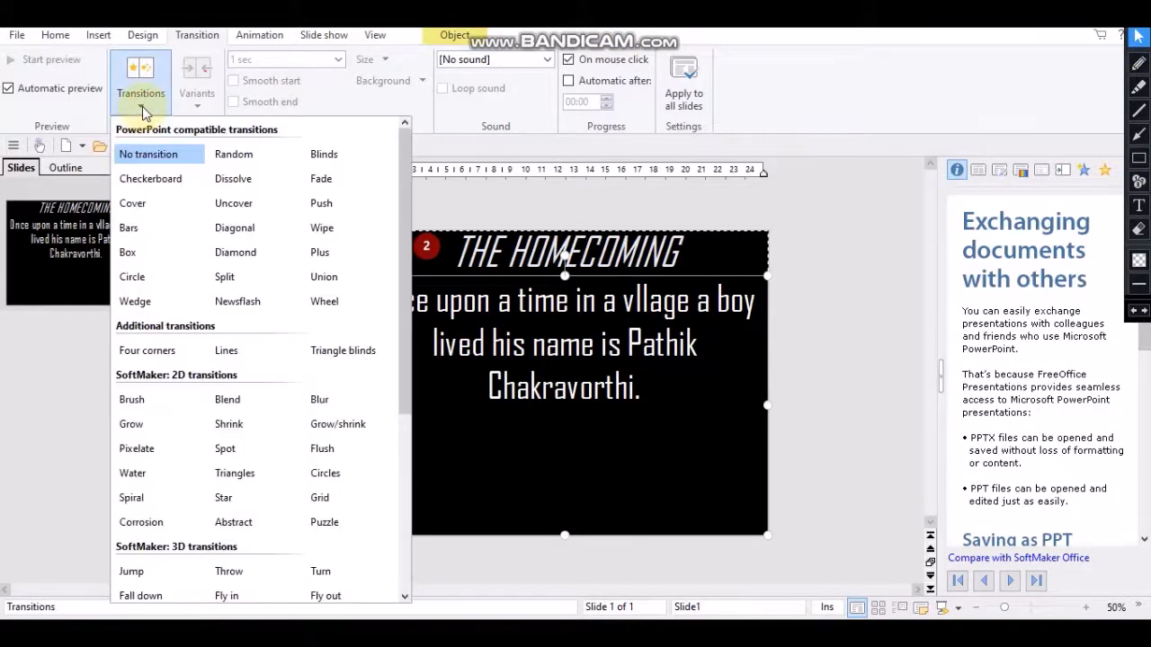
{"action": "left_click", "coordinate": [520, 191]}
{"action": "left_click", "coordinate": [620, 344]}
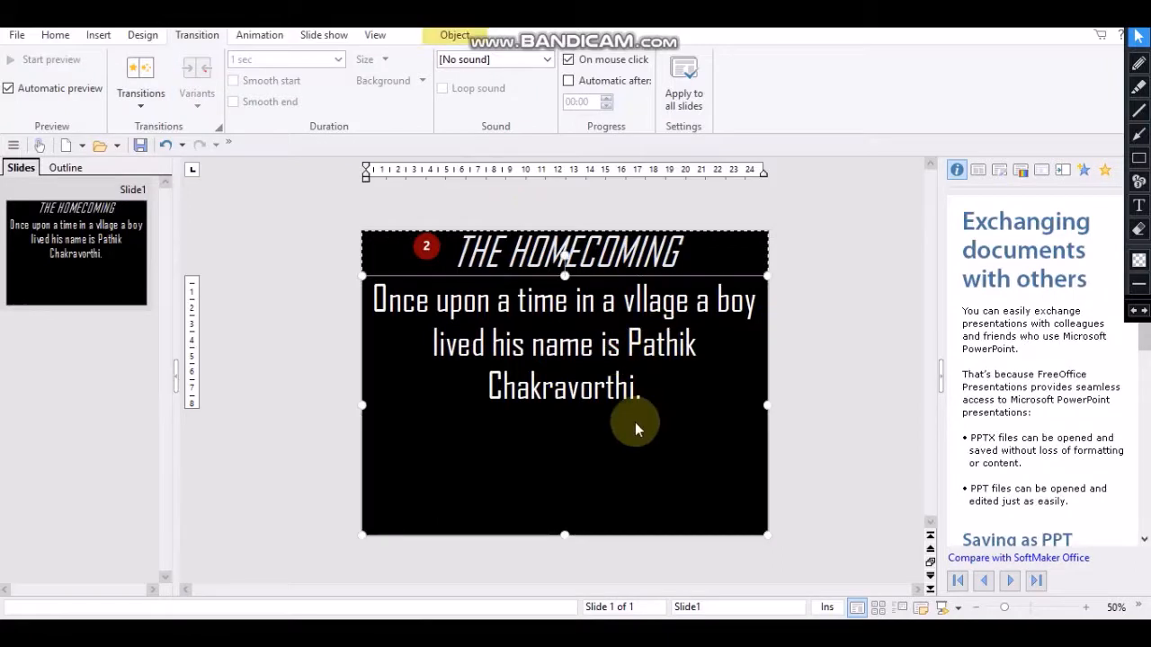
{"action": "left_click", "coordinate": [647, 391]}
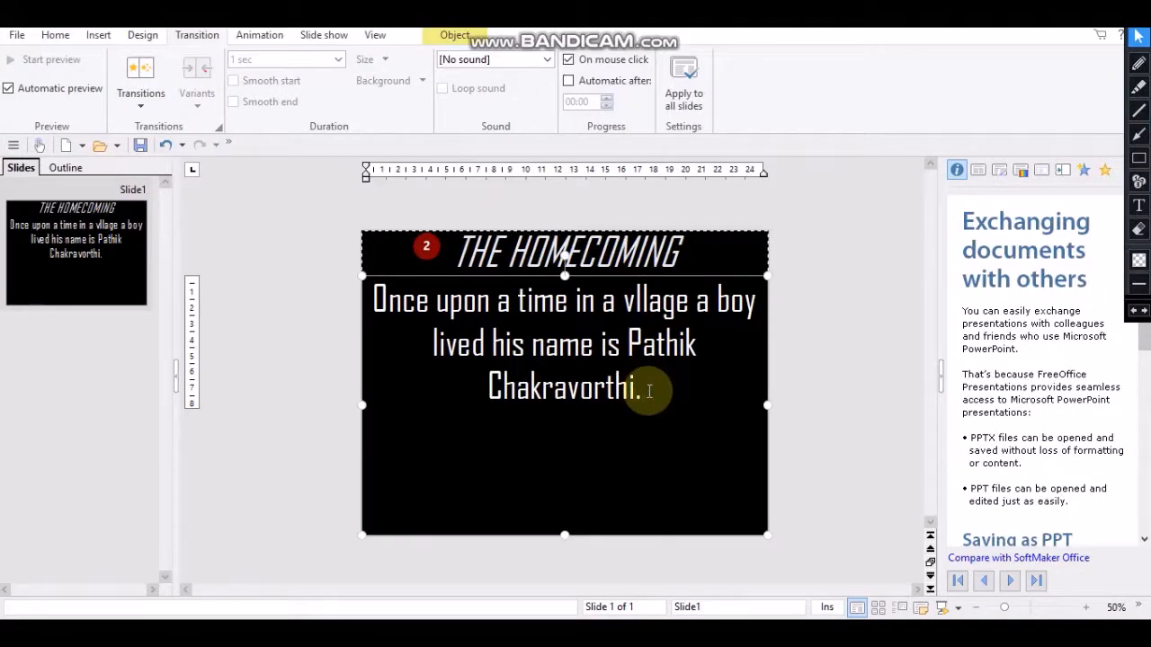
{"action": "key", "text": "shift+Left"}
{"action": "key", "text": "shift+Left"}
{"action": "key", "text": "shift+Left"}
{"action": "key", "text": "shift+Left"}
{"action": "key", "text": "shift+Left"}
{"action": "key", "text": "shift+Left"}
{"action": "key", "text": "shift+Left"}
{"action": "key", "text": "shift+Left"}
{"action": "key", "text": "shift+Left"}
{"action": "key", "text": "shift+Left"}
{"action": "key", "text": "shift+Left"}
{"action": "key", "text": "shift+Left"}
{"action": "key", "text": "shift+Left"}
{"action": "key", "text": "shift+Left"}
{"action": "key", "text": "shift+Left"}
{"action": "key", "text": "shift+Left"}
{"action": "key", "text": "shift+Left"}
{"action": "key", "text": "shift+Left"}
{"action": "key", "text": "shift+Left"}
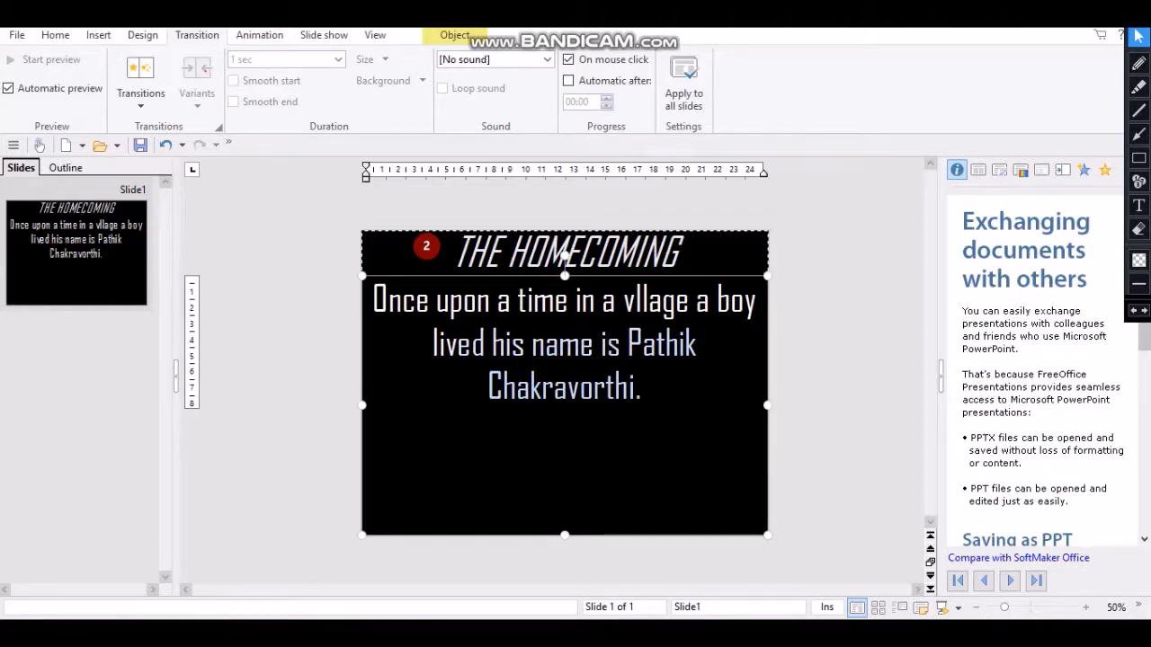
Apply the Dissolve transition to the slide, then switch it to Push.
{"action": "left_click", "coordinate": [140, 106]}
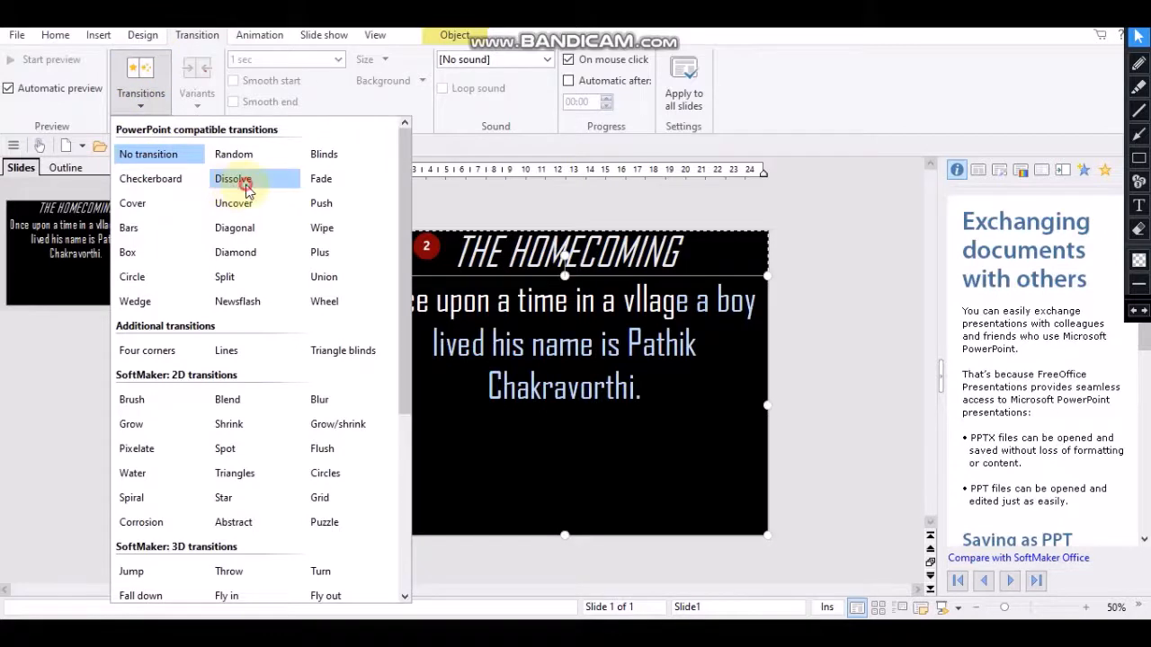
{"action": "left_click", "coordinate": [246, 183]}
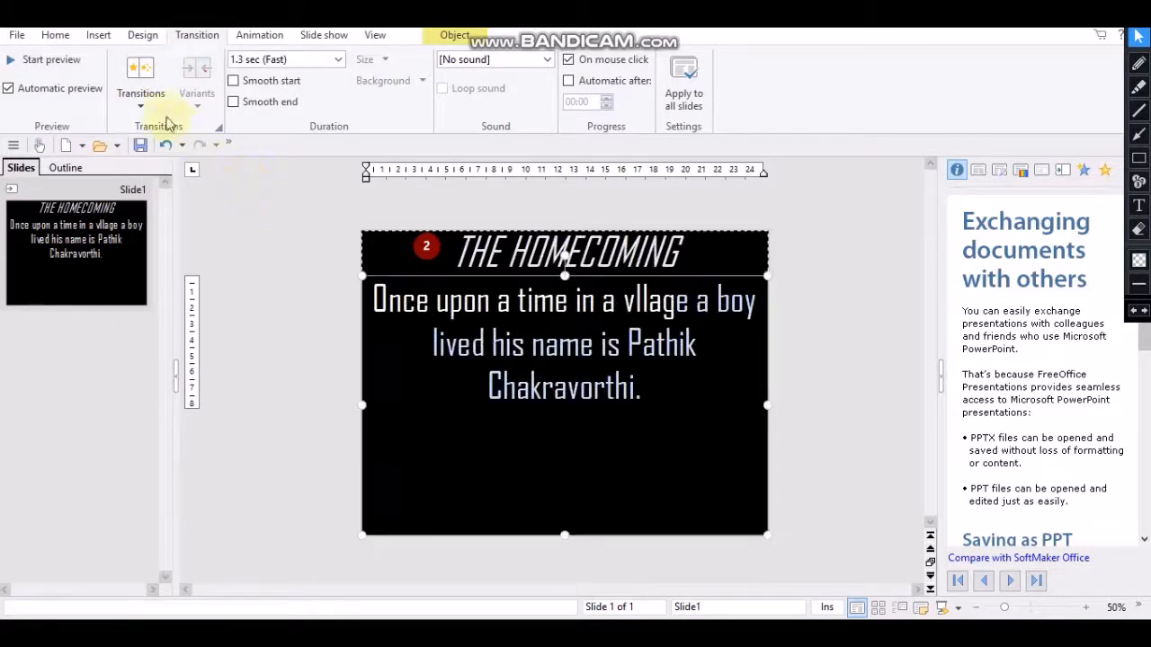
{"action": "left_click", "coordinate": [144, 103]}
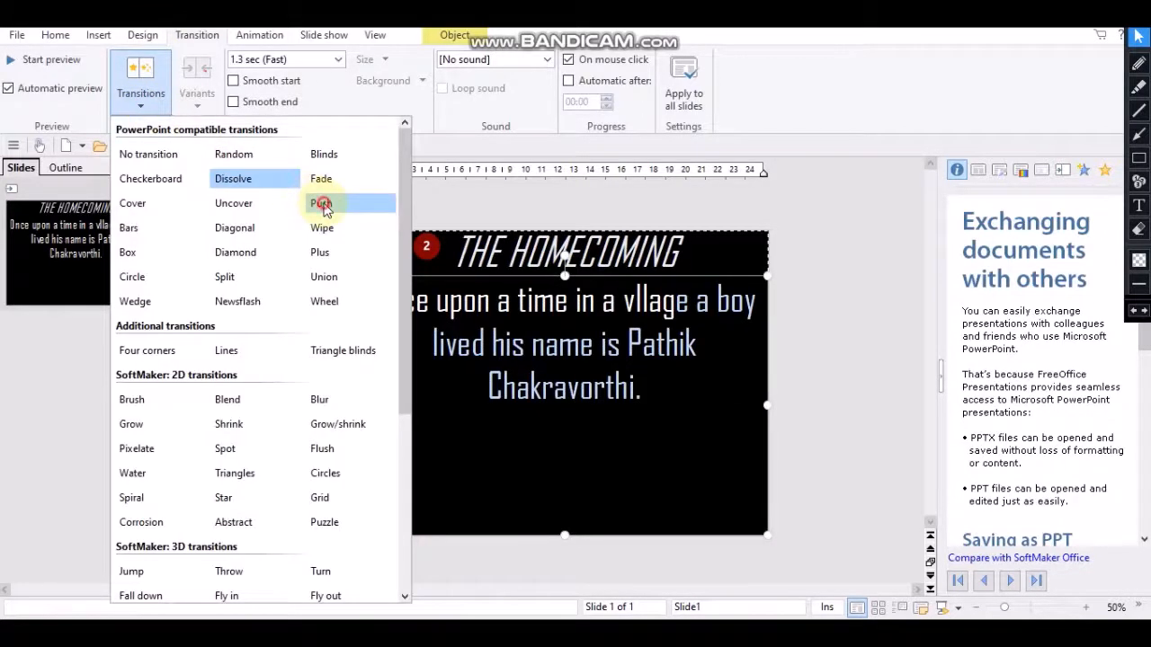
{"action": "left_click", "coordinate": [321, 204]}
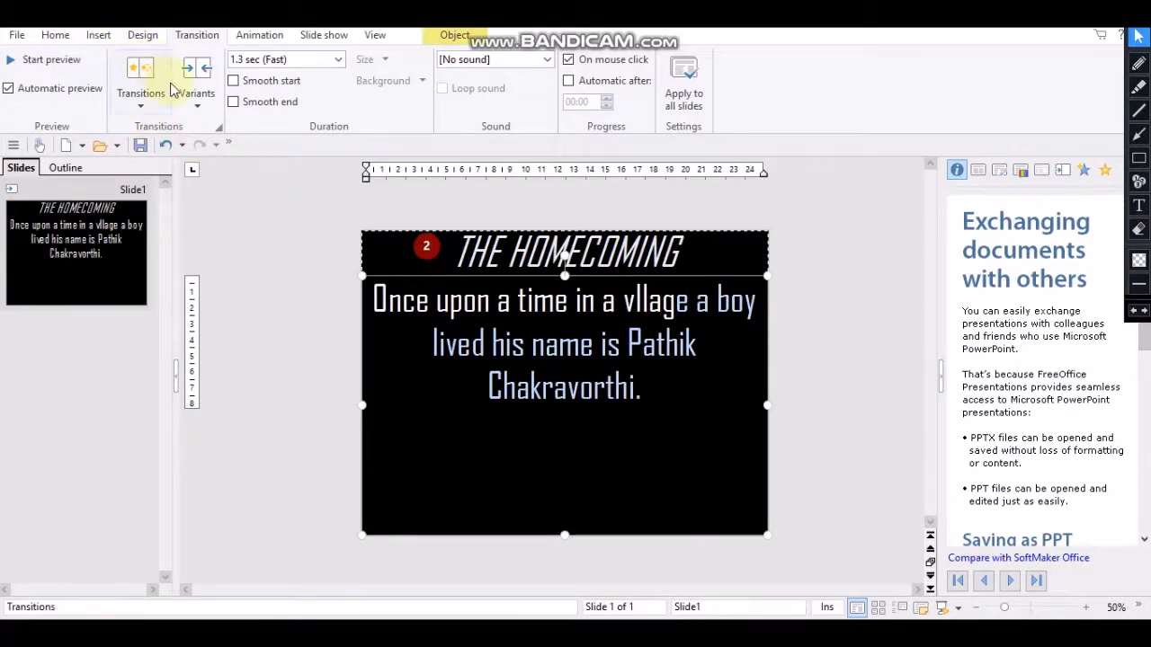
Set the Push transition variant to To top after trying To right and another direction.
{"action": "left_click", "coordinate": [199, 105]}
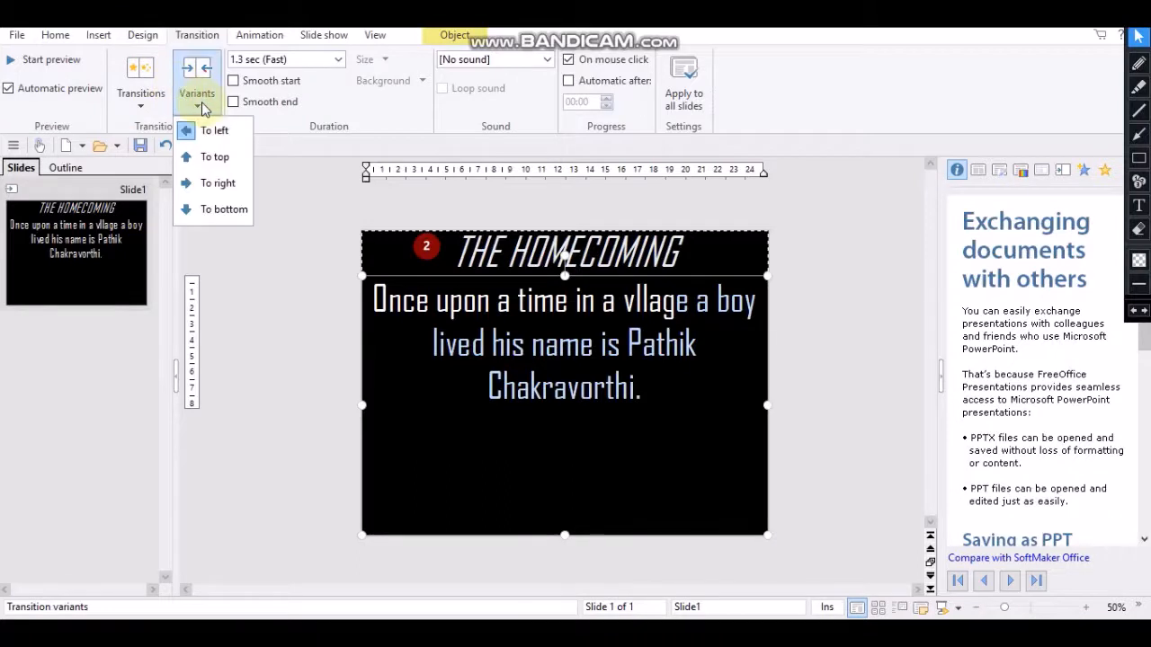
{"action": "left_click", "coordinate": [231, 182]}
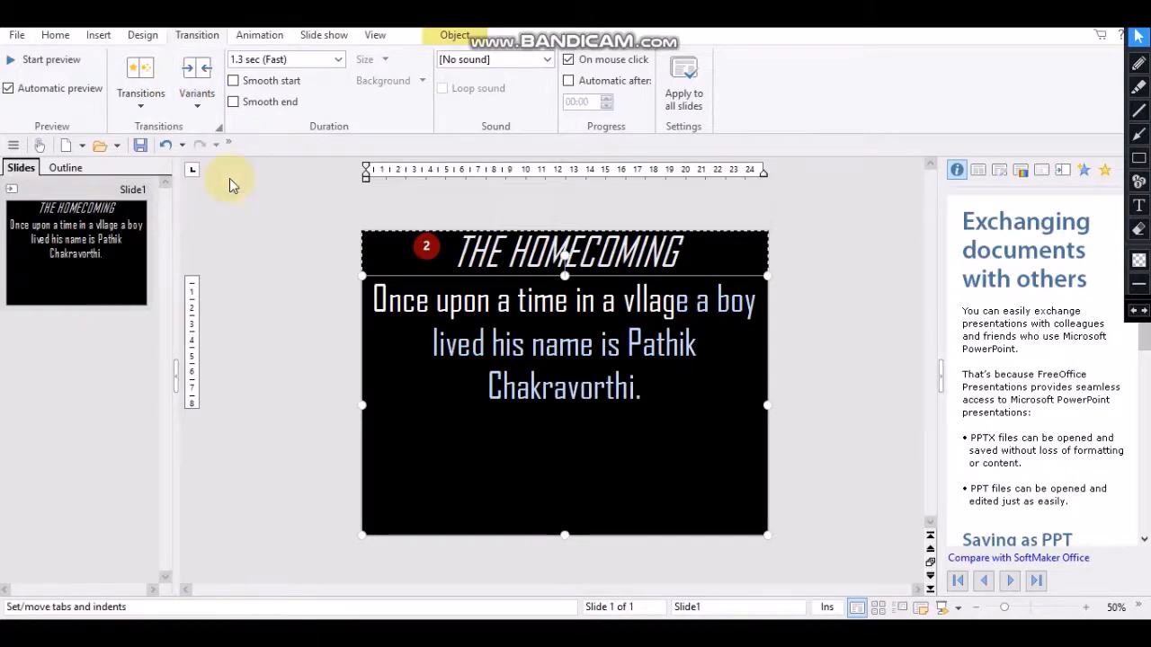
{"action": "left_click", "coordinate": [198, 103]}
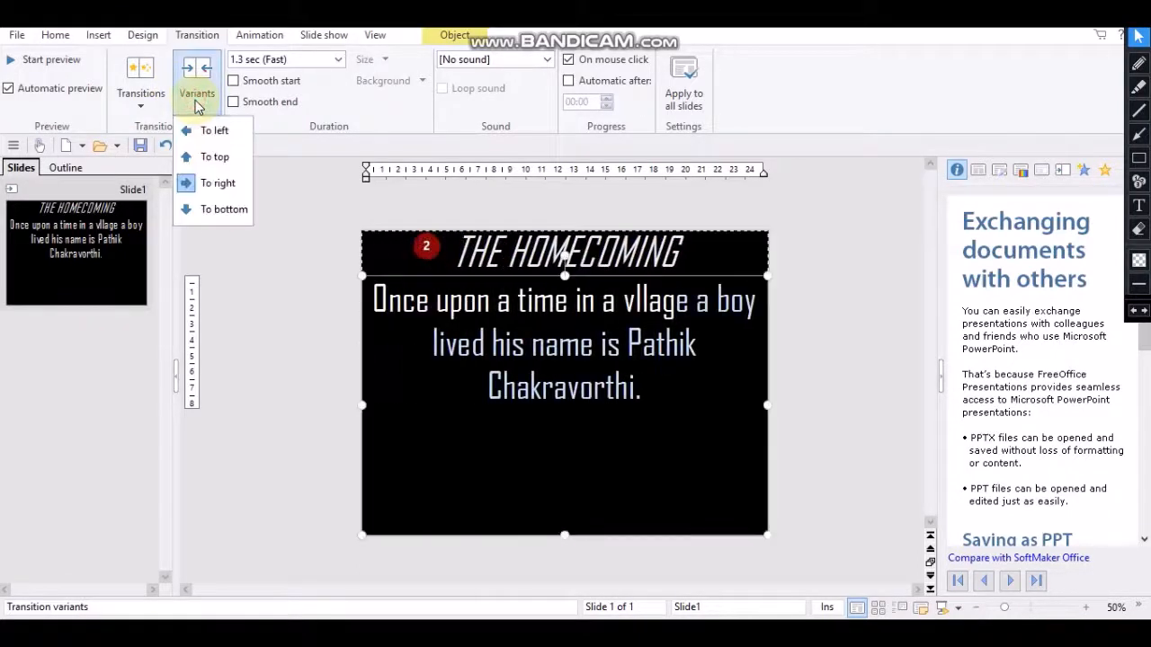
{"action": "left_click", "coordinate": [215, 157]}
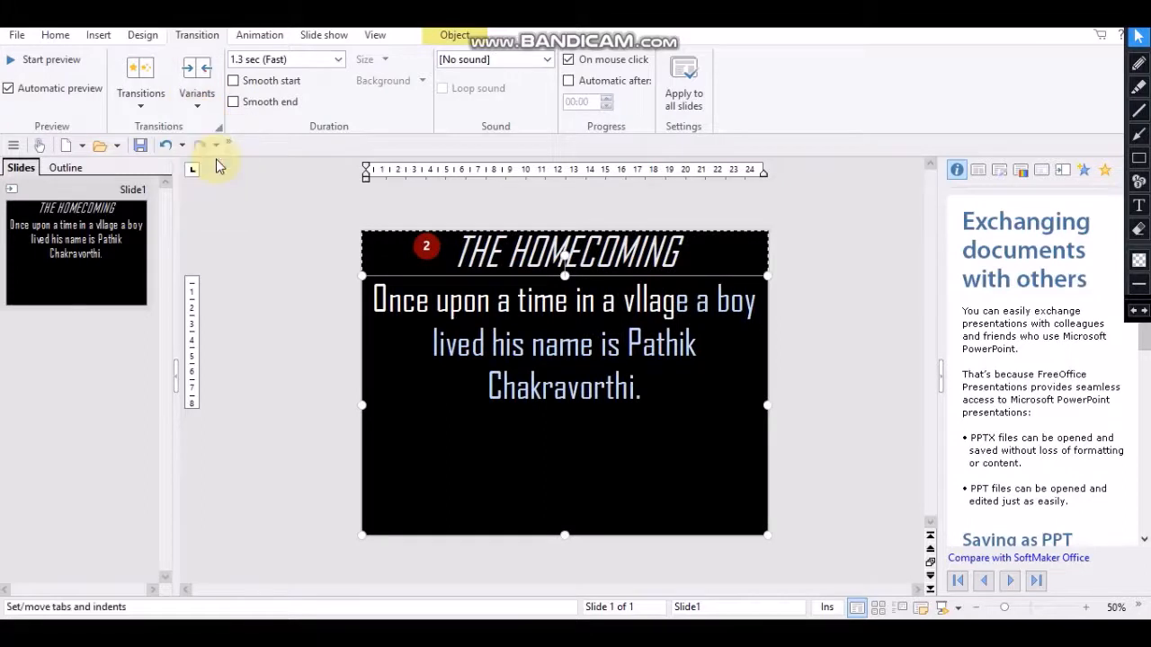
{"action": "left_click", "coordinate": [196, 104]}
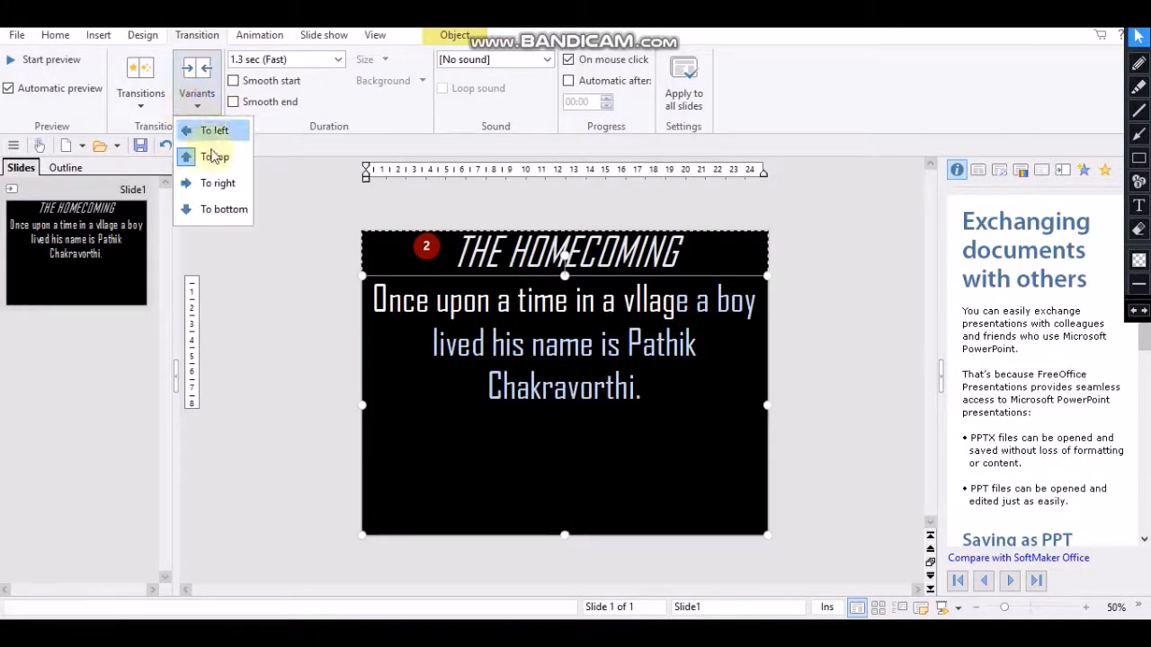
{"action": "left_click", "coordinate": [227, 205]}
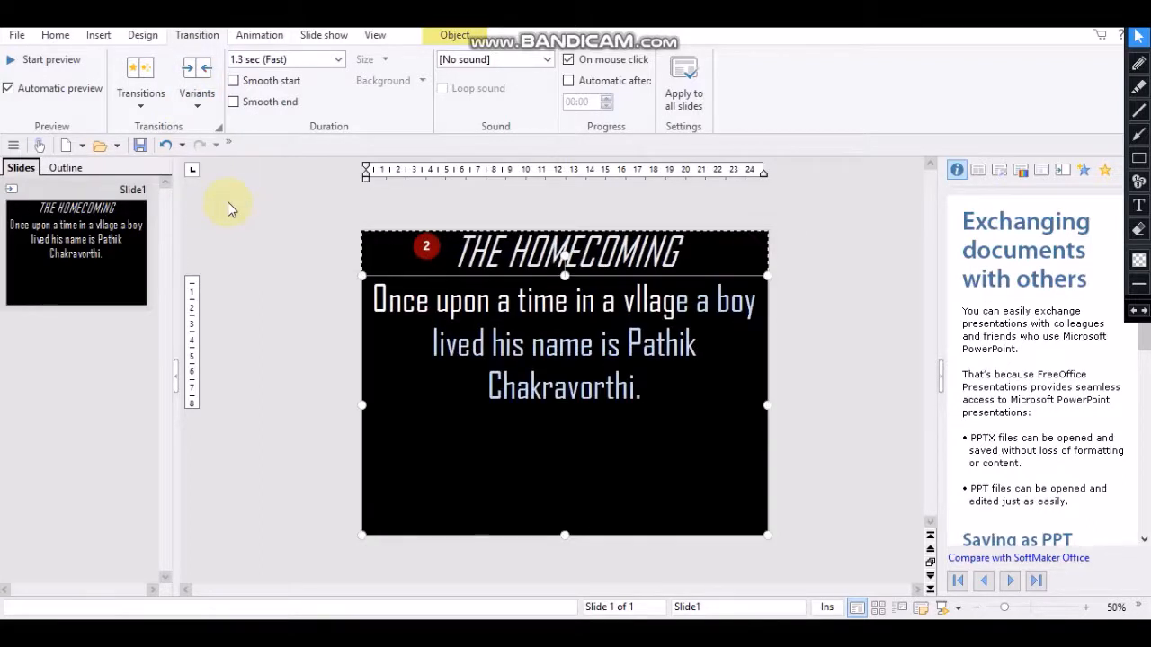
{"action": "left_click", "coordinate": [196, 104]}
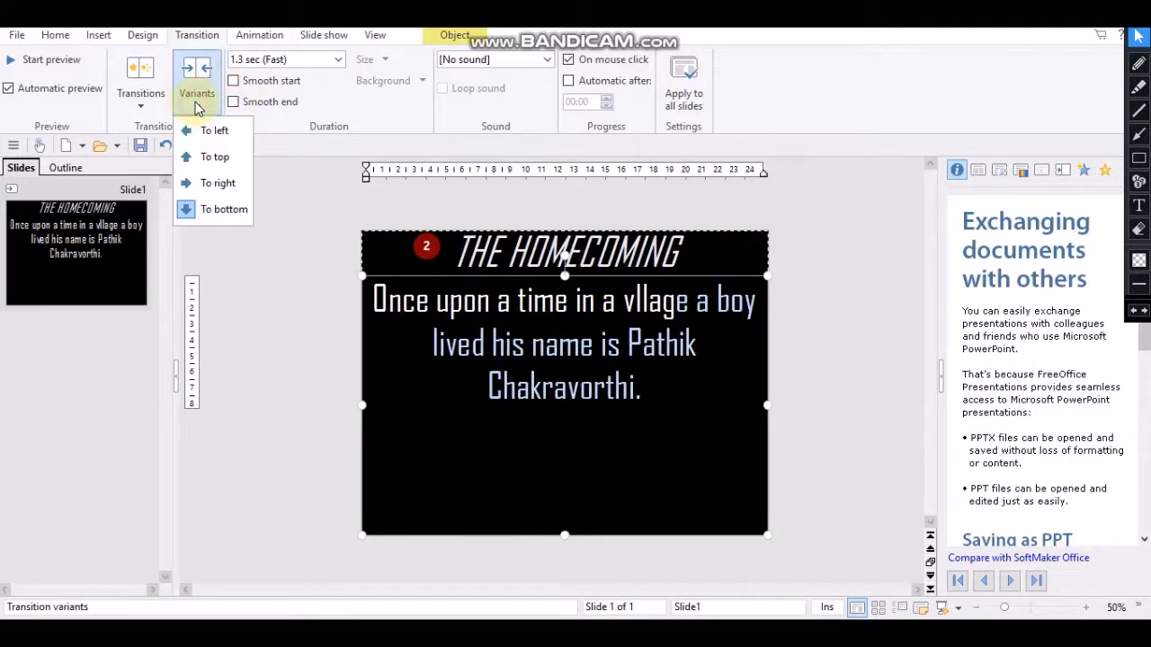
{"action": "left_click", "coordinate": [216, 157]}
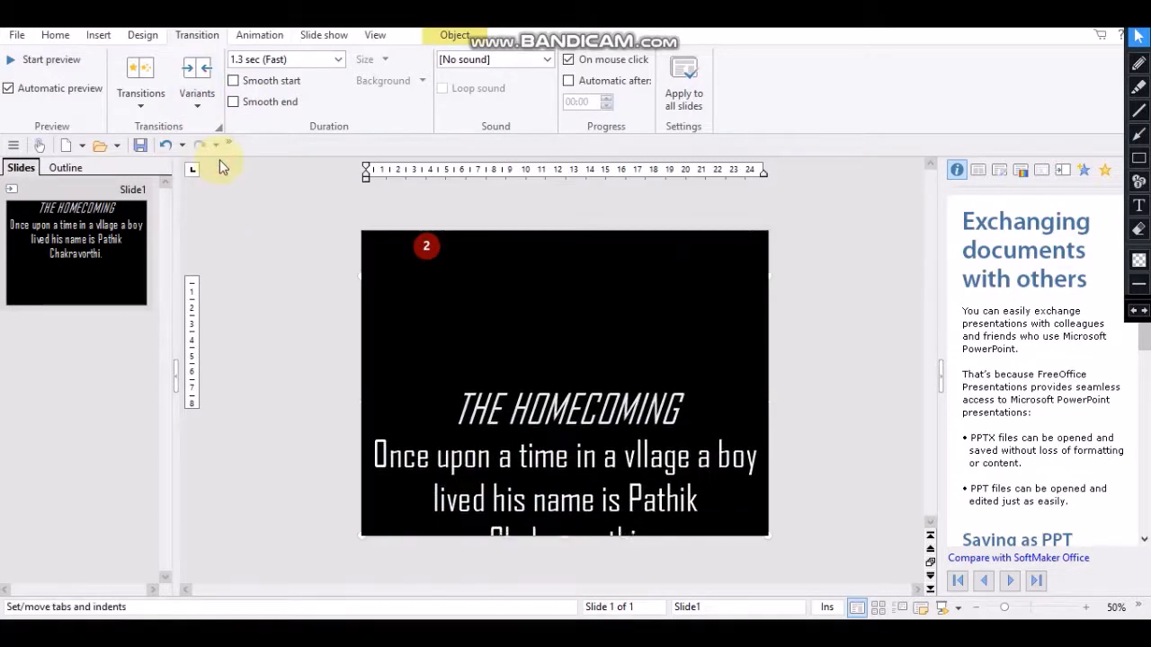
Try a 0.8 sec transition duration, clear it, and enable smooth start and smooth end.
{"action": "left_click", "coordinate": [318, 59]}
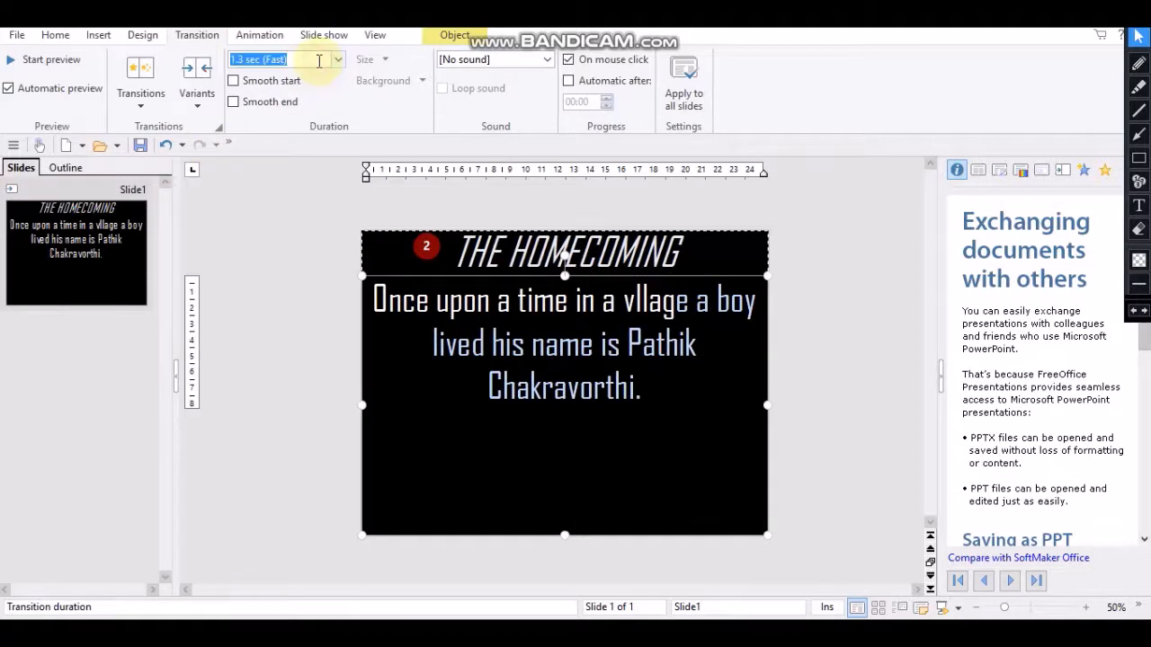
{"action": "left_click", "coordinate": [339, 60]}
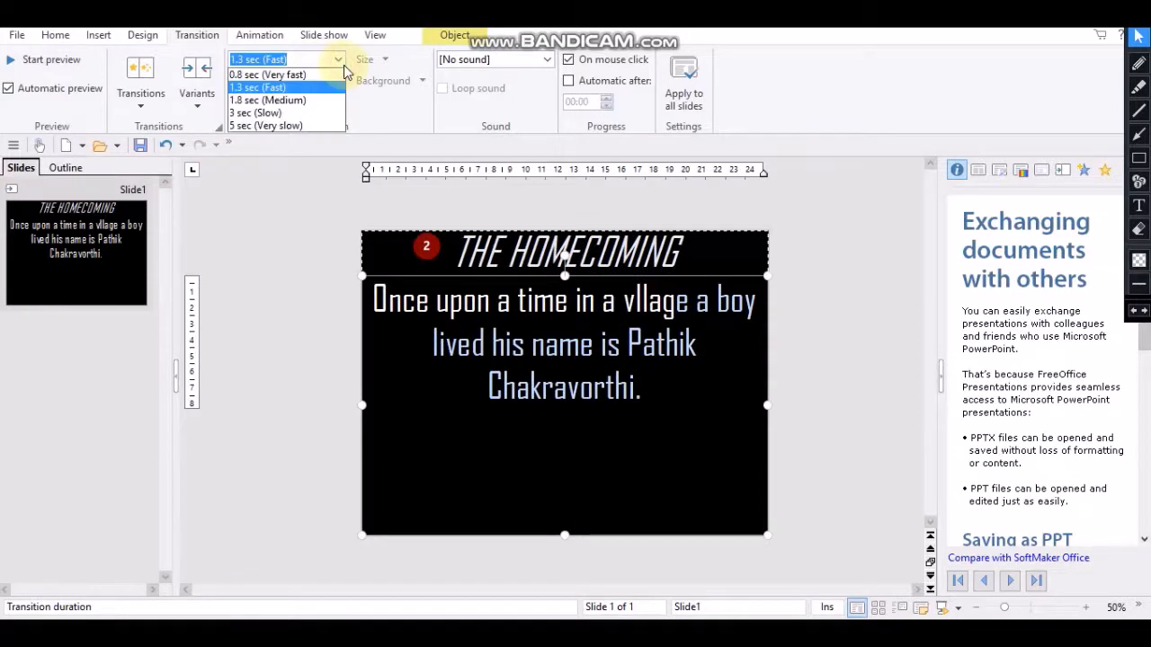
{"action": "left_click", "coordinate": [301, 75]}
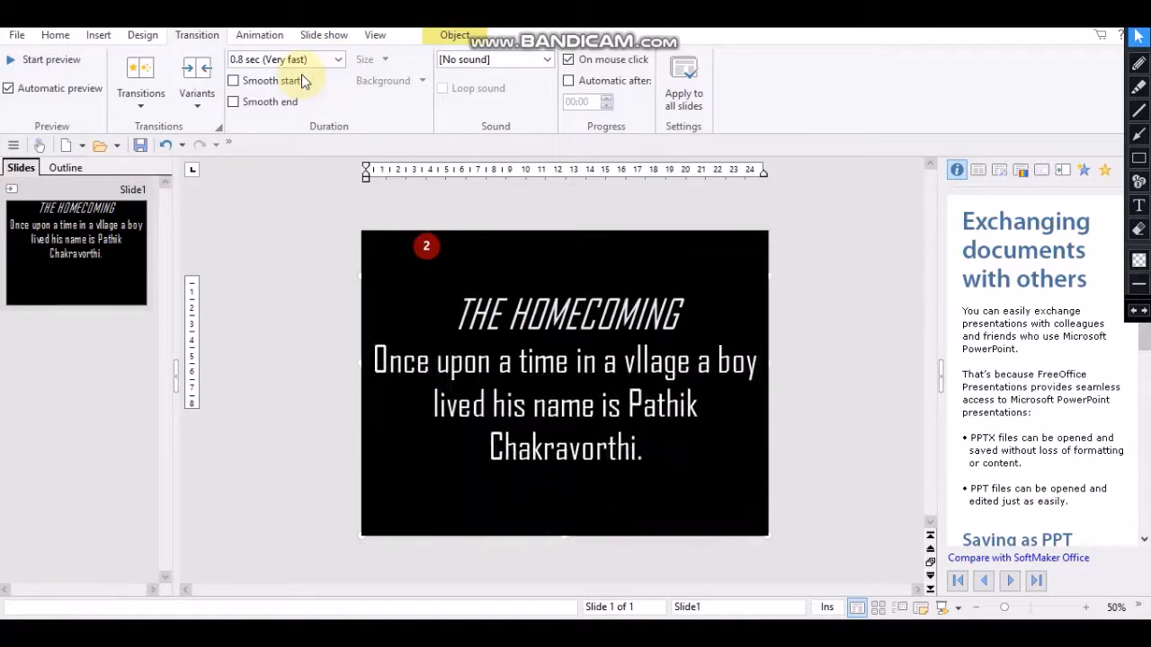
{"action": "left_click", "coordinate": [309, 61]}
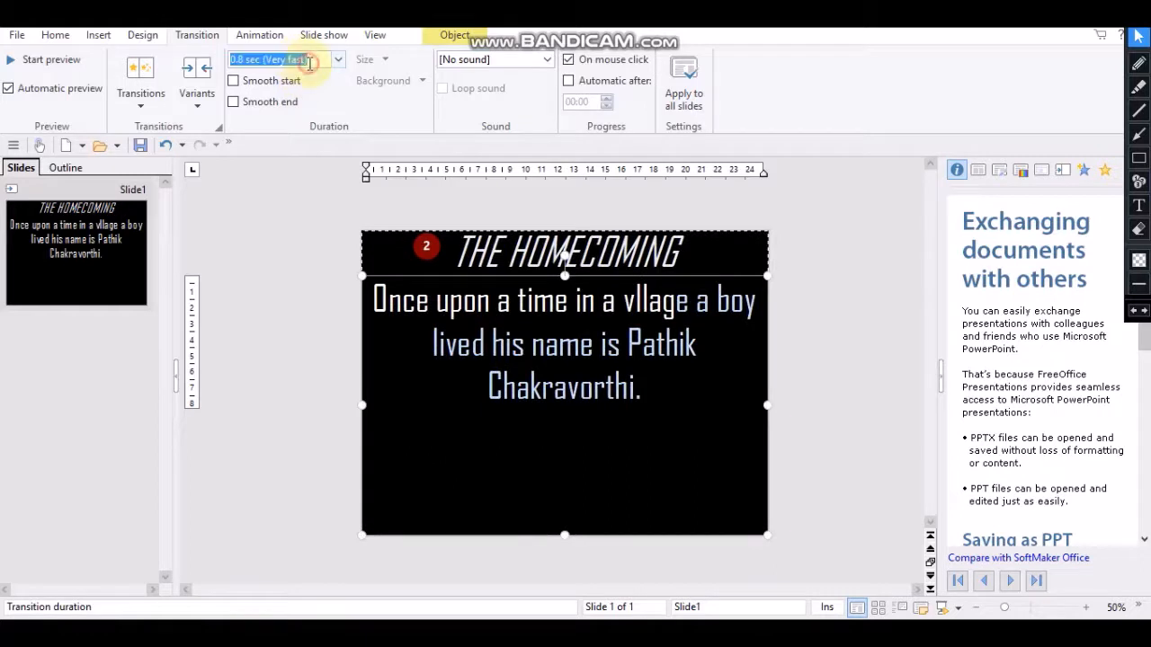
{"action": "key", "text": "BackSpace"}
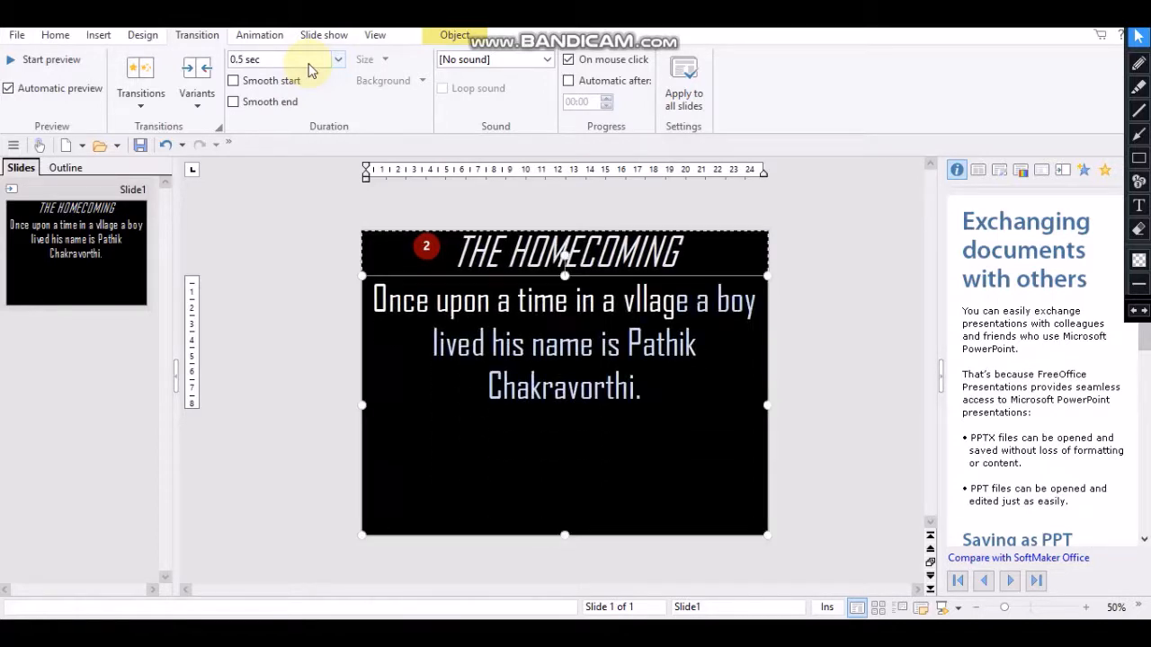
{"action": "left_click", "coordinate": [238, 80]}
{"action": "left_click", "coordinate": [235, 103]}
Try 5 sec and 1.8 sec durations, then settle on 1.3 sec (Fast).
{"action": "left_click", "coordinate": [278, 60]}
{"action": "left_click", "coordinate": [338, 60]}
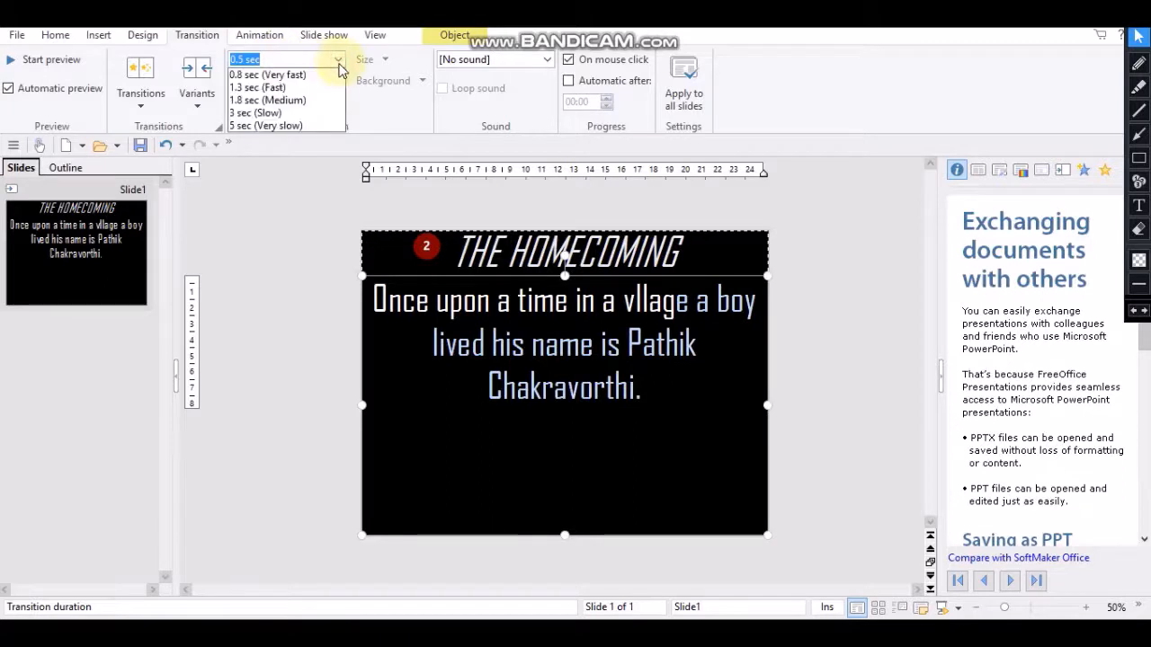
{"action": "left_click", "coordinate": [303, 125]}
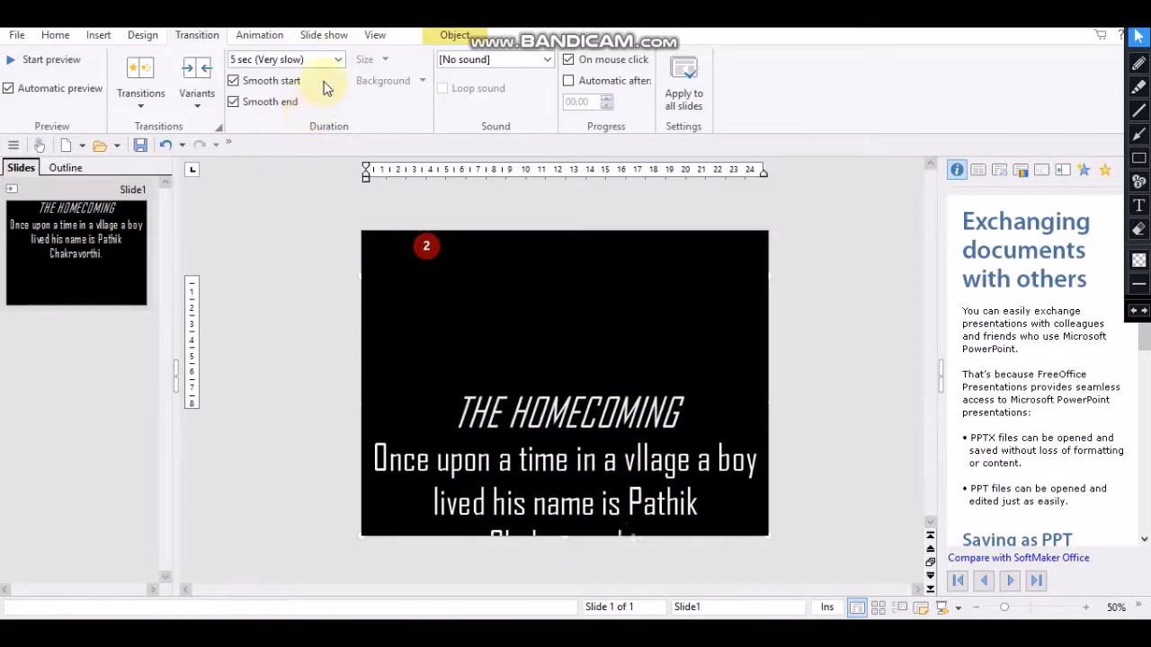
{"action": "left_click", "coordinate": [337, 61]}
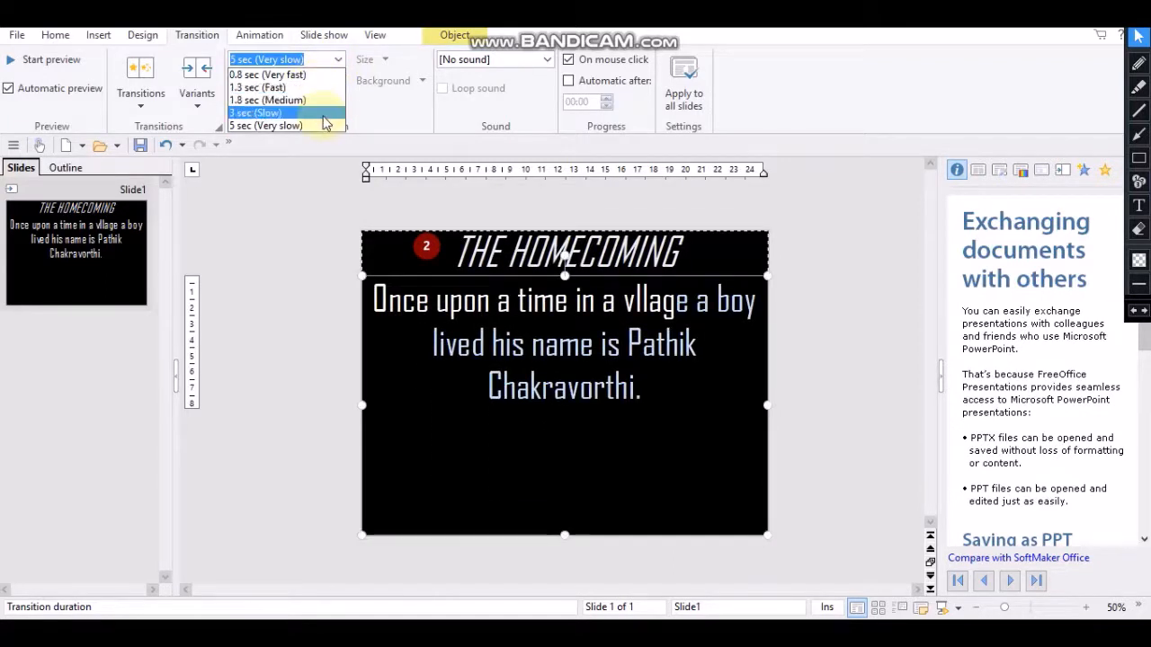
{"action": "left_click", "coordinate": [320, 100]}
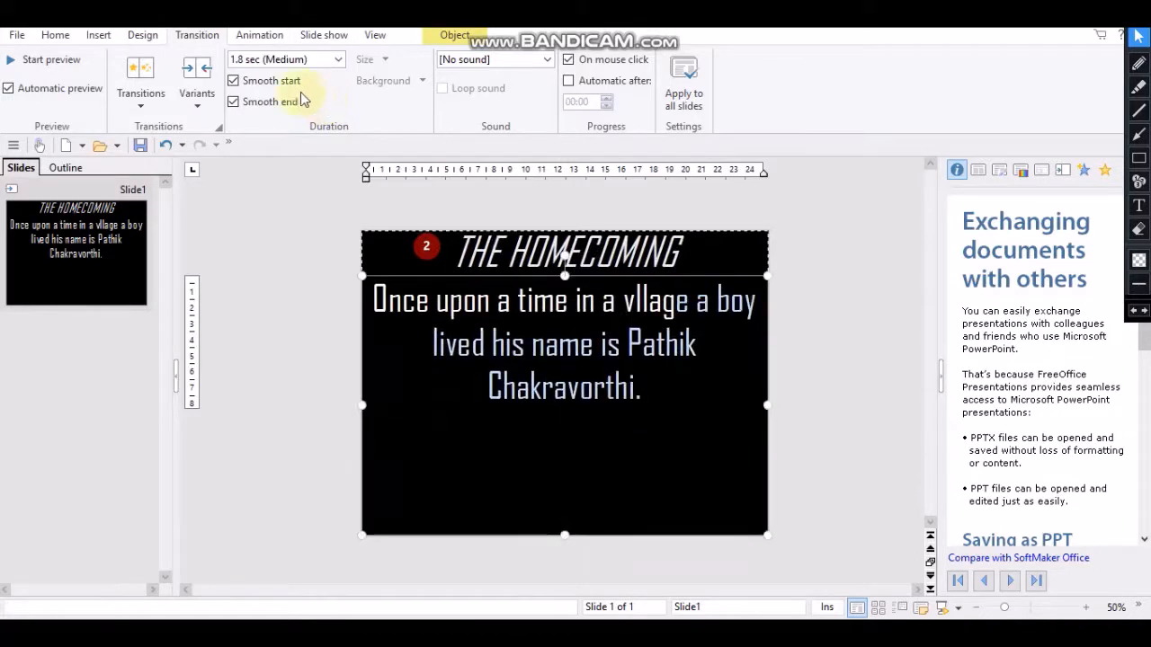
{"action": "left_click", "coordinate": [329, 60]}
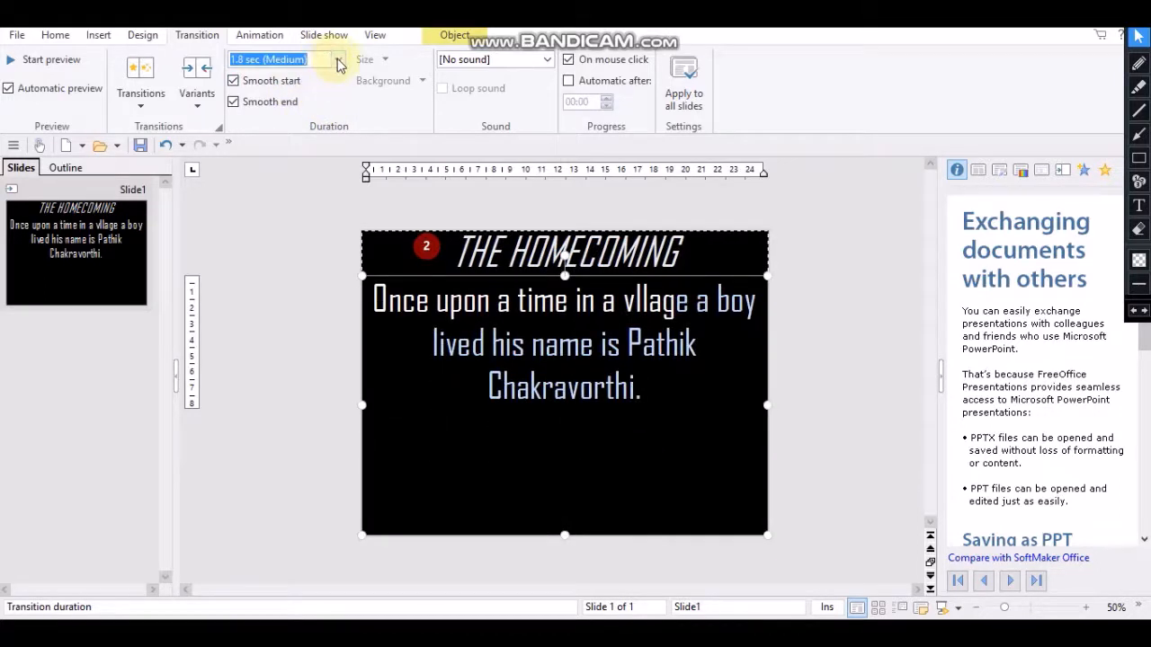
{"action": "left_click", "coordinate": [339, 61]}
{"action": "left_click", "coordinate": [327, 86]}
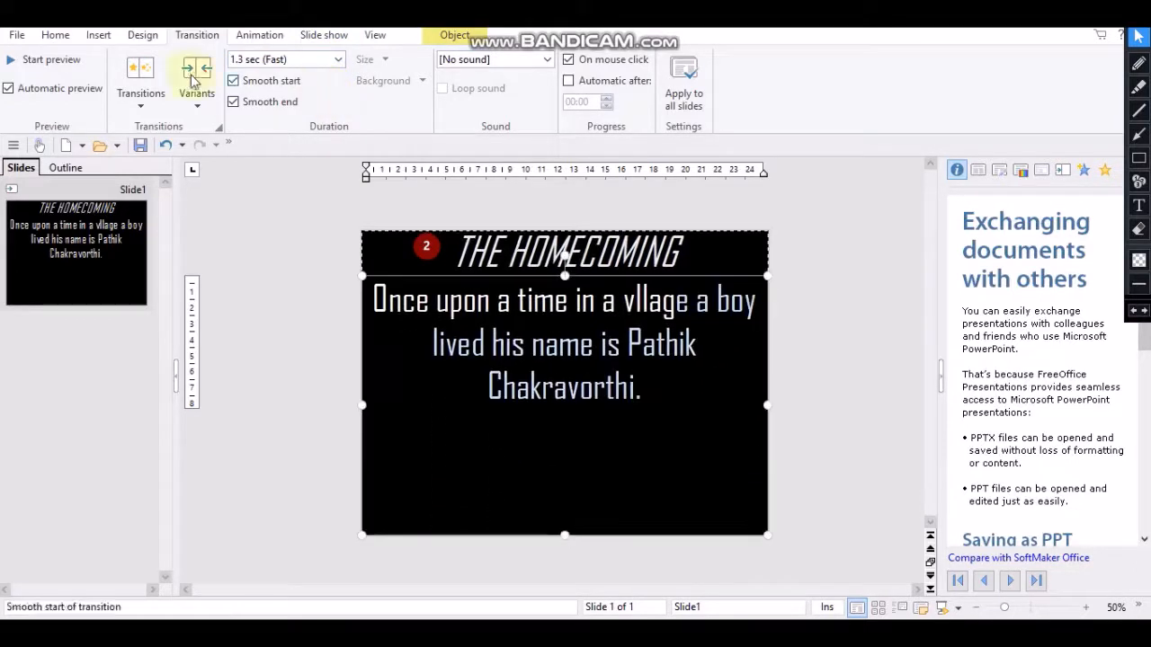
Select the title THE HOMECOMING and apply the Push and pop transition from the gallery.
{"action": "left_click", "coordinate": [144, 106]}
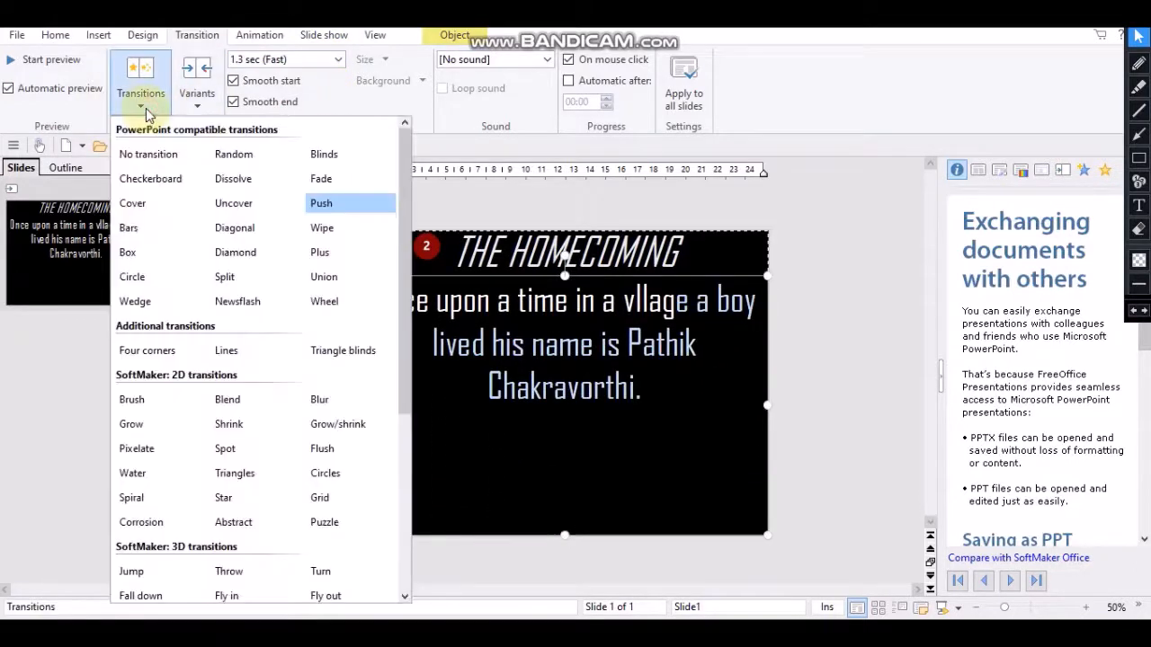
{"action": "left_click", "coordinate": [674, 232]}
{"action": "left_click_drag", "start_coordinate": [676, 235], "coordinate": [461, 258]}
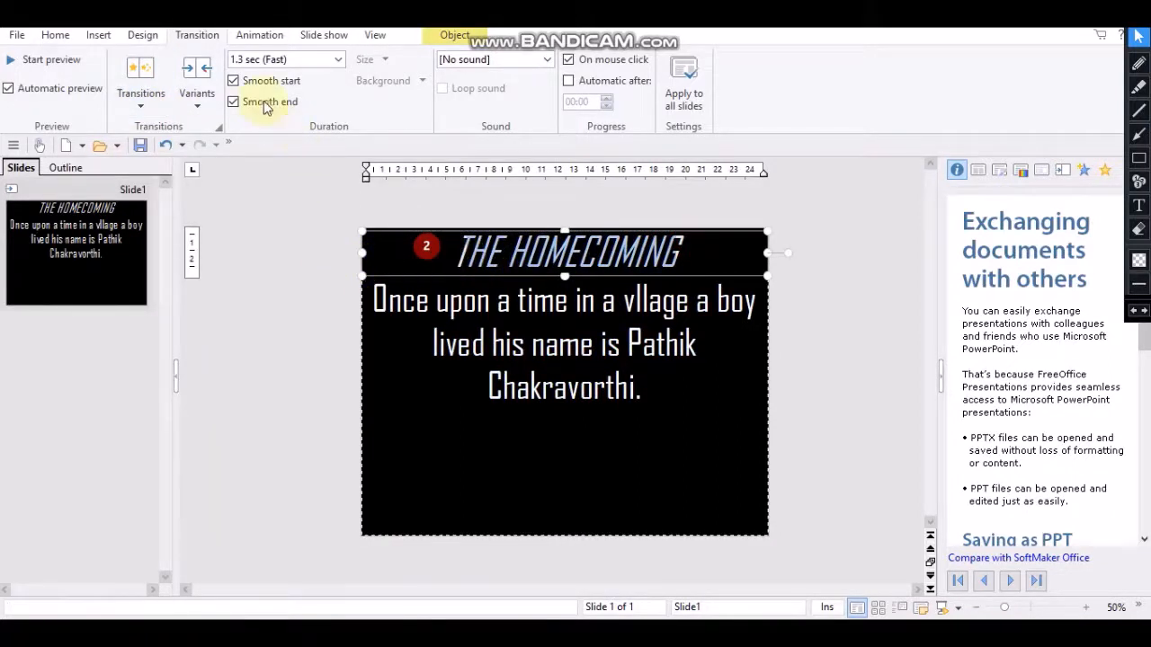
{"action": "left_click", "coordinate": [142, 113]}
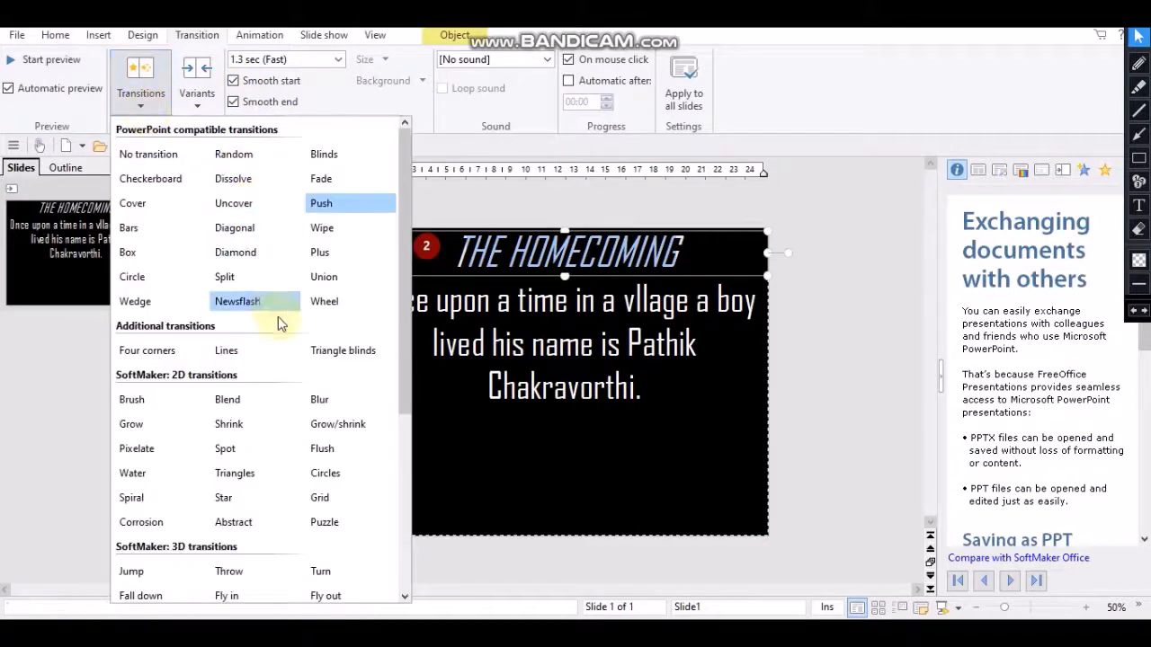
{"action": "scroll", "coordinate": [288, 367], "scroll_direction": "down", "scroll_amount": 4}
{"action": "left_click", "coordinate": [231, 372]}
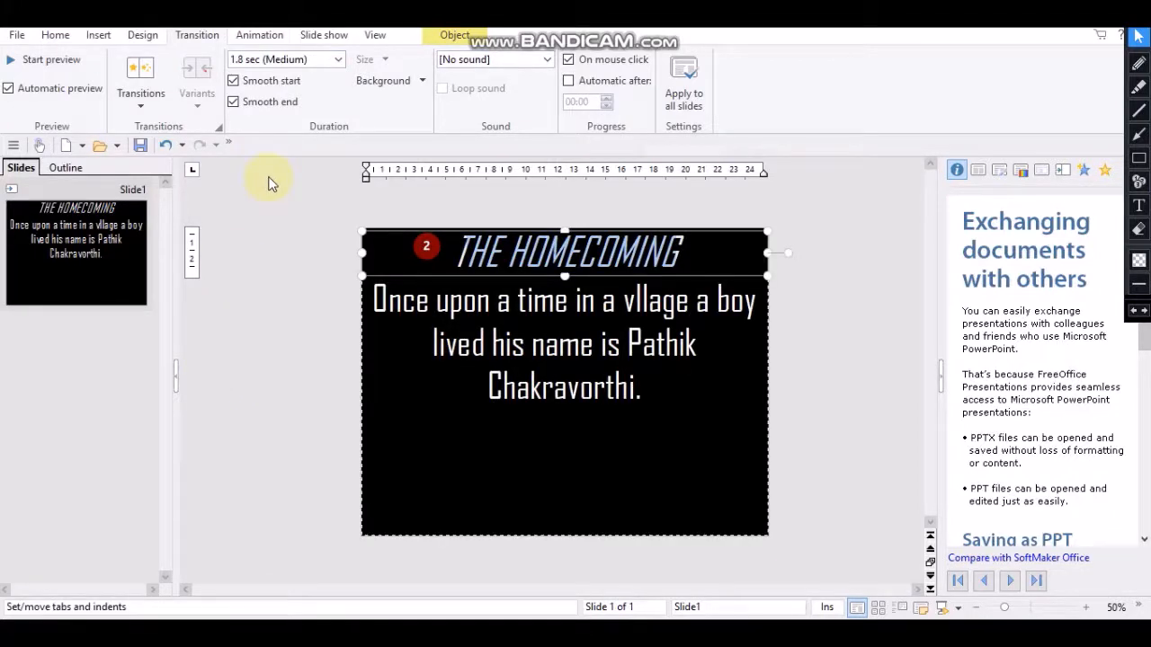
Preview the slide transition, try the eraser tool, then show the Design and Animation options.
{"action": "left_click", "coordinate": [9, 61]}
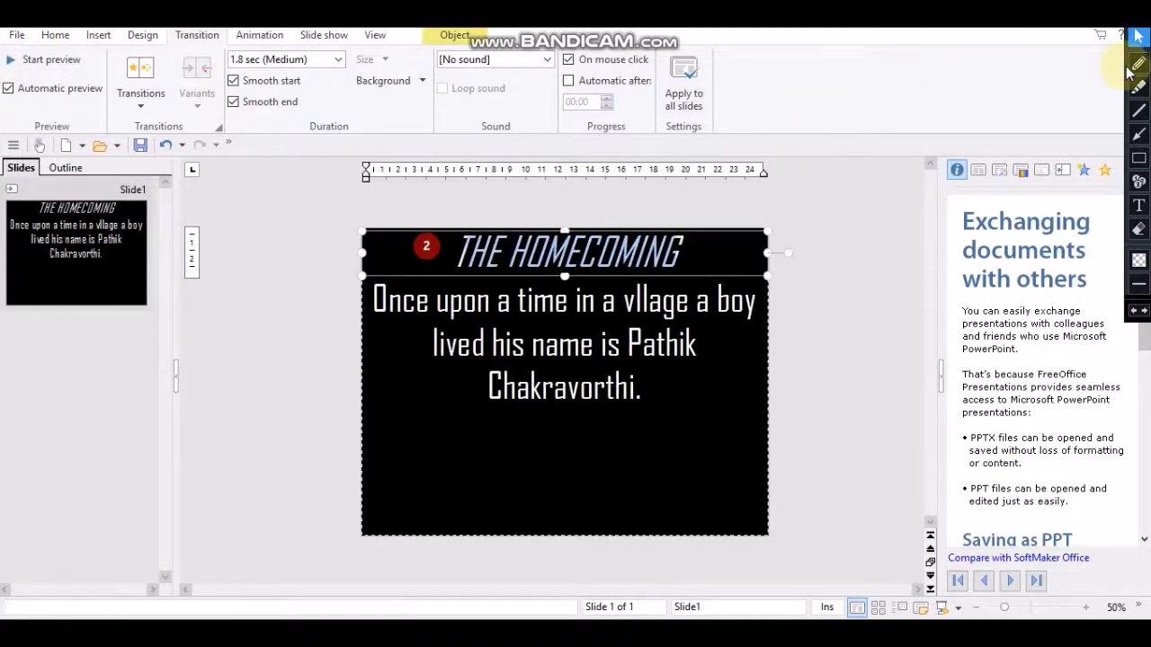
{"action": "left_click", "coordinate": [1138, 228]}
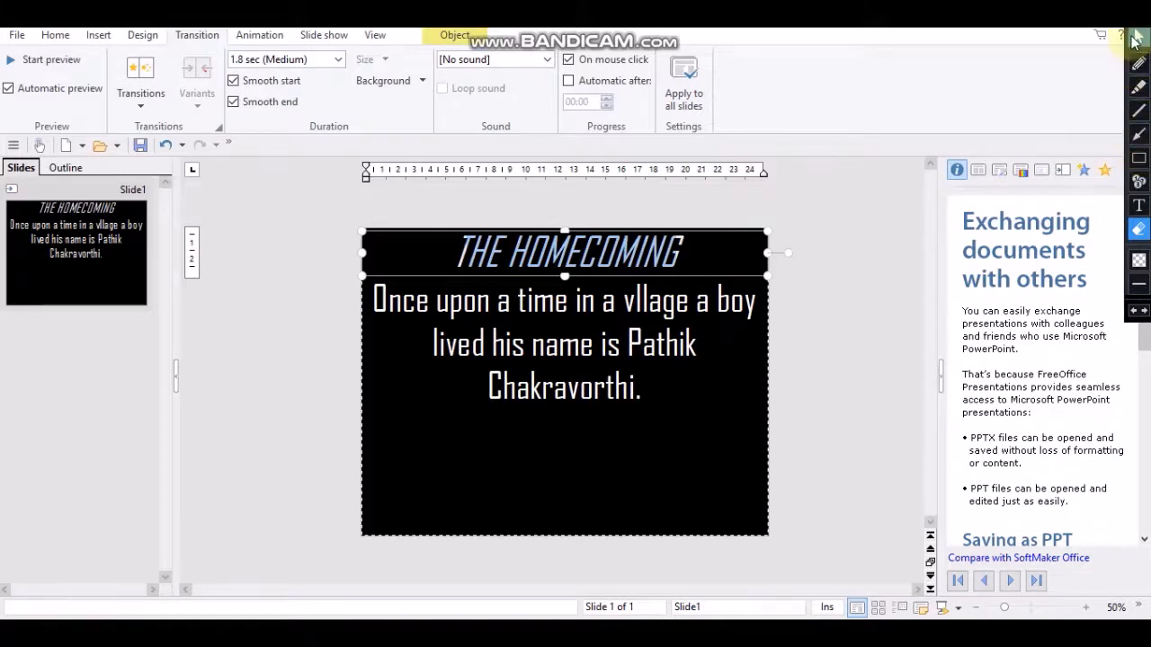
{"action": "left_click", "coordinate": [1139, 36]}
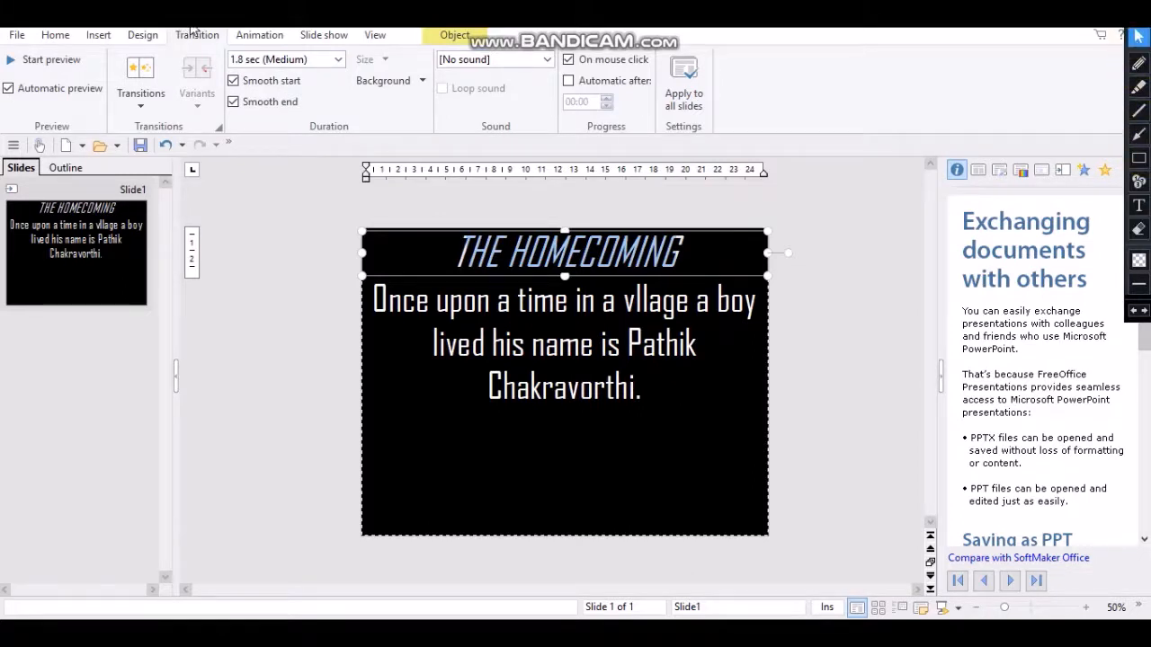
{"action": "left_click", "coordinate": [140, 36]}
{"action": "left_click", "coordinate": [255, 35]}
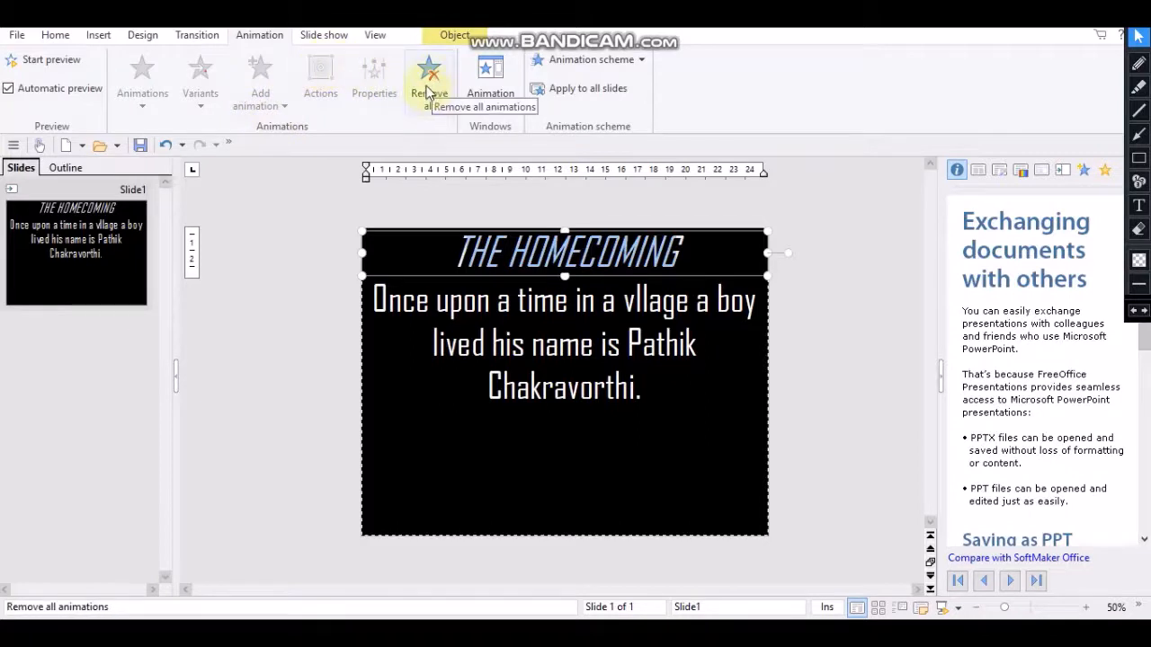
Cycle through slide sorter and notes page views, returning to normal slide view with Home options.
{"action": "left_click", "coordinate": [375, 36]}
{"action": "left_click", "coordinate": [347, 39]}
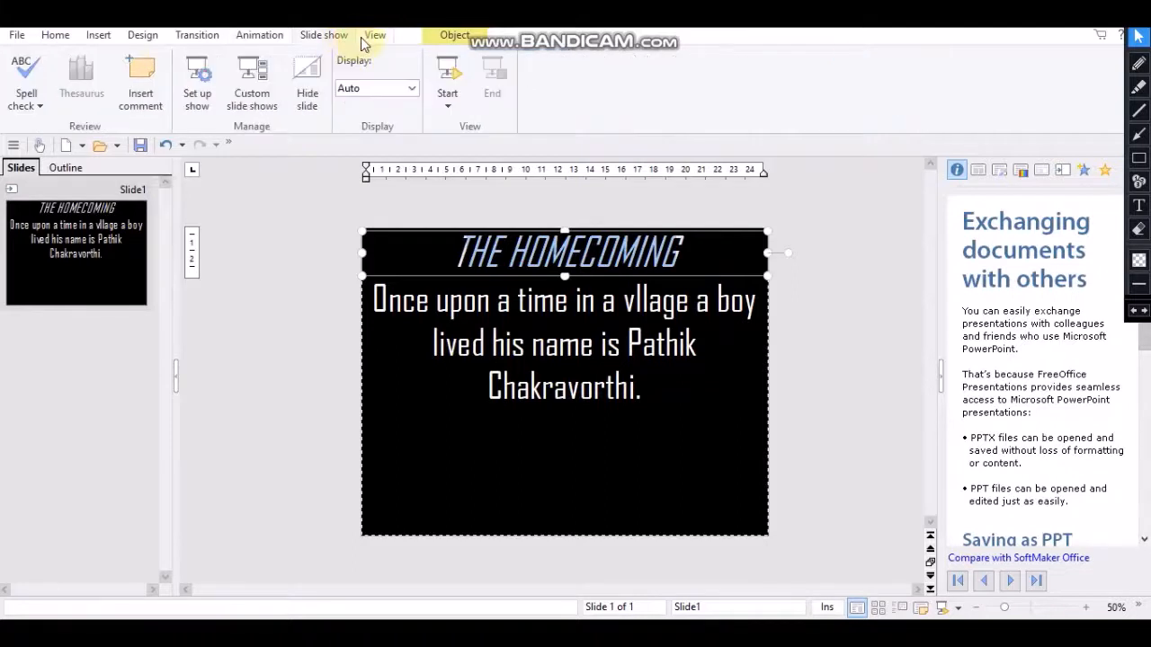
{"action": "left_click", "coordinate": [369, 40]}
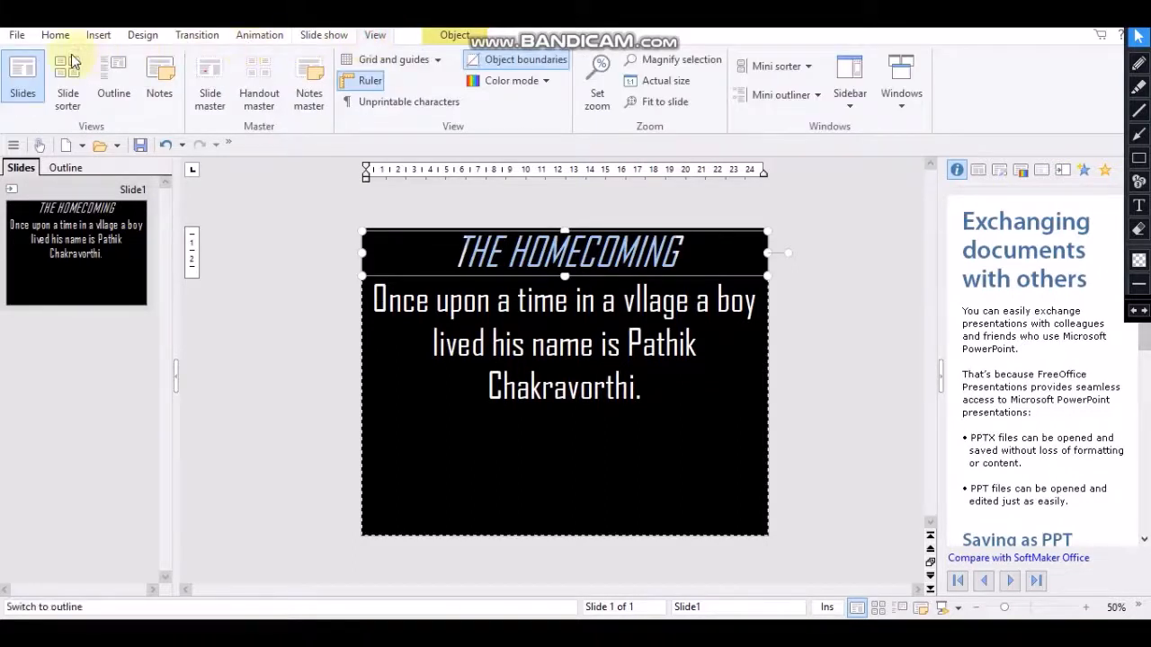
{"action": "left_click", "coordinate": [32, 68]}
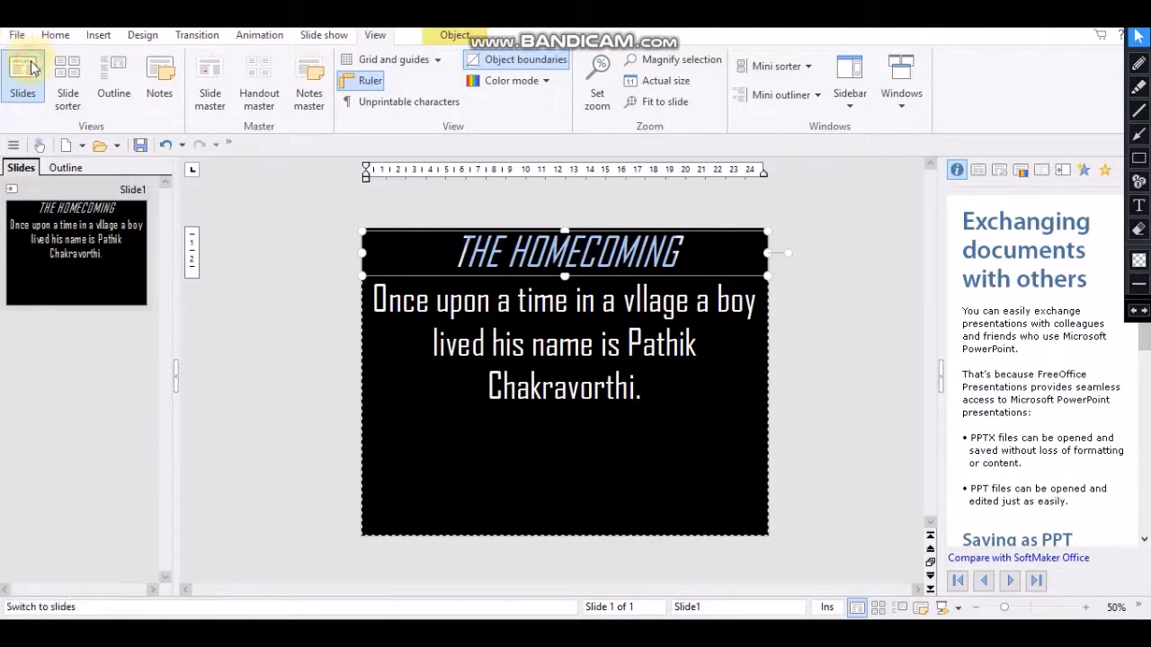
{"action": "left_click", "coordinate": [77, 73]}
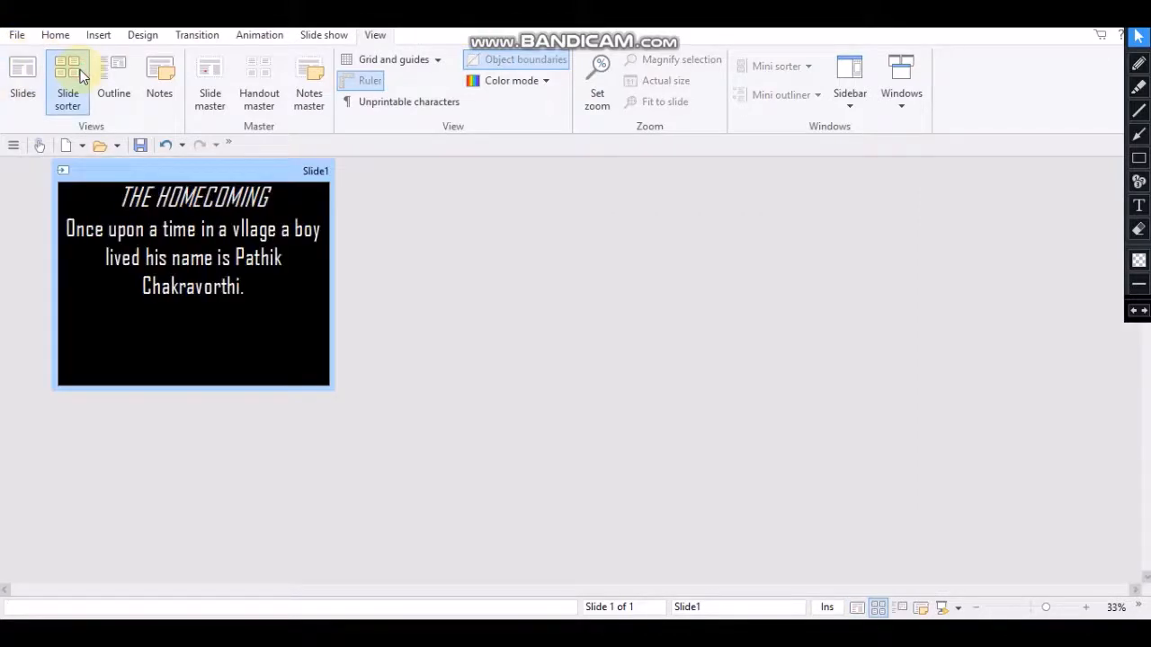
{"action": "left_click", "coordinate": [25, 73]}
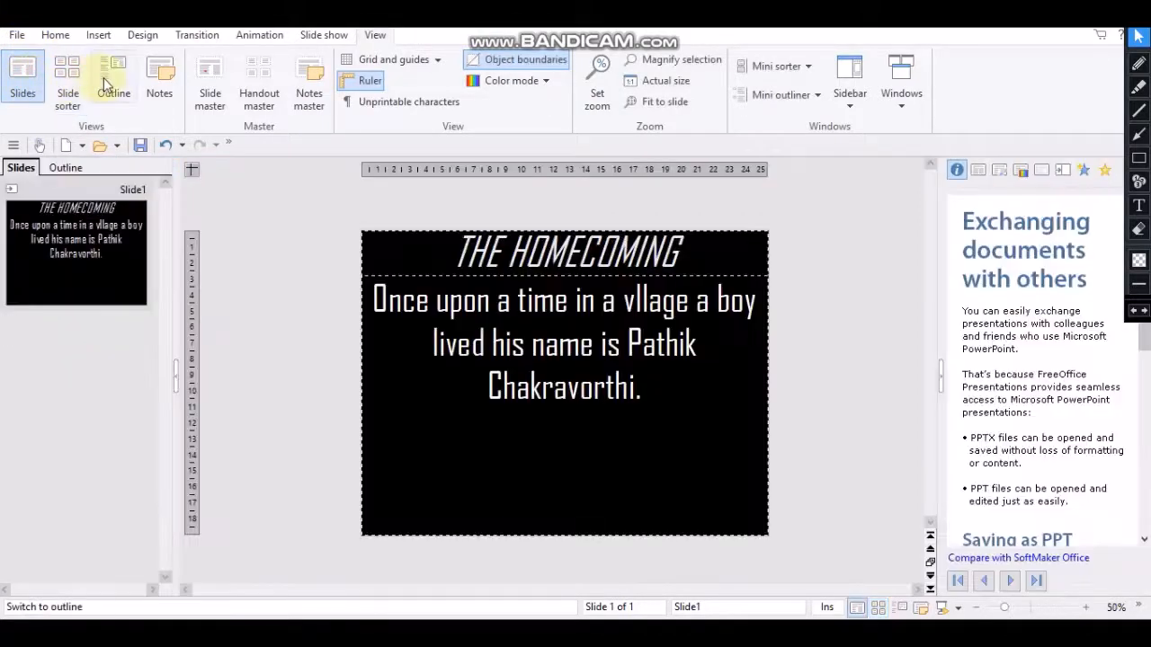
{"action": "left_click", "coordinate": [111, 83]}
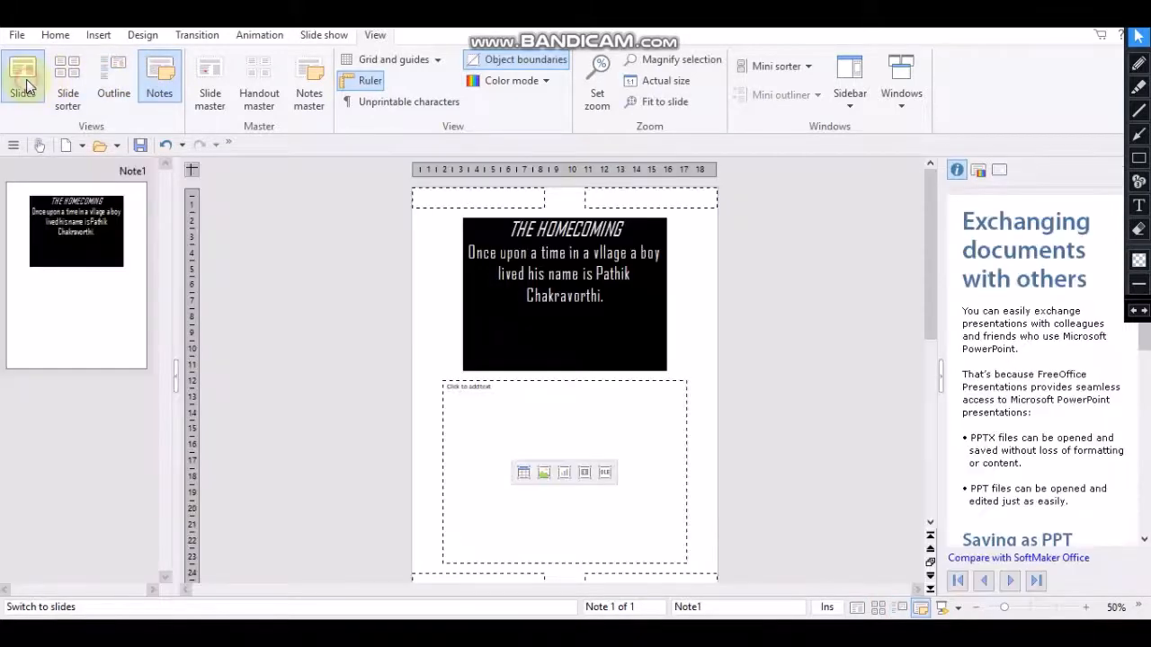
{"action": "left_click", "coordinate": [27, 88]}
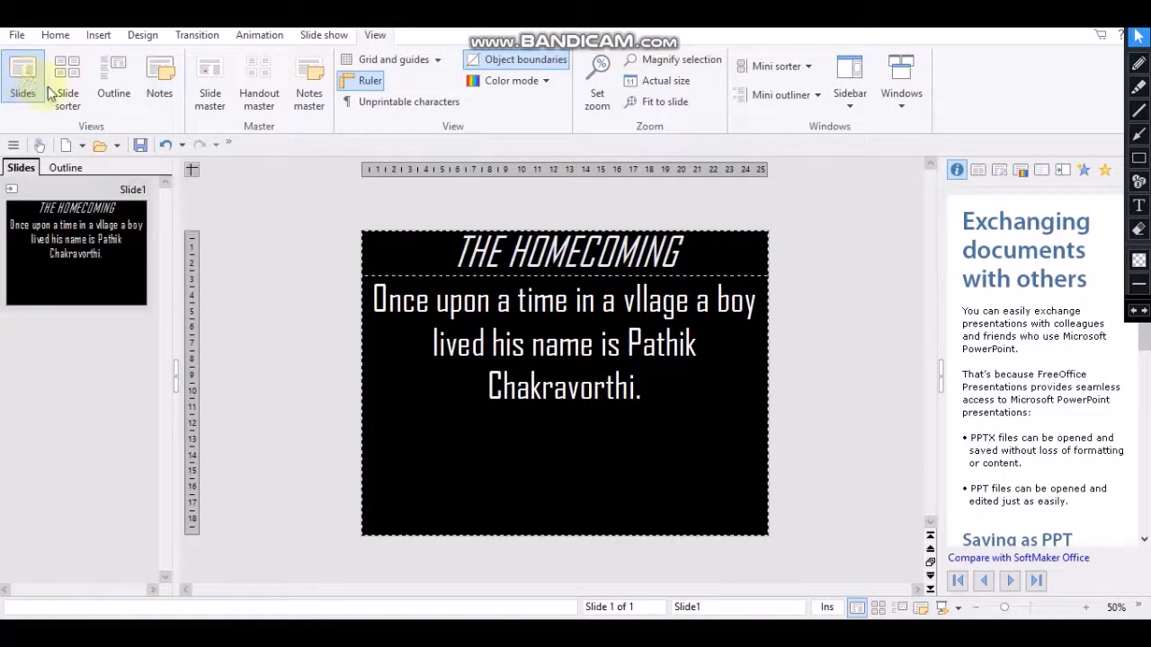
{"action": "left_click", "coordinate": [50, 35]}
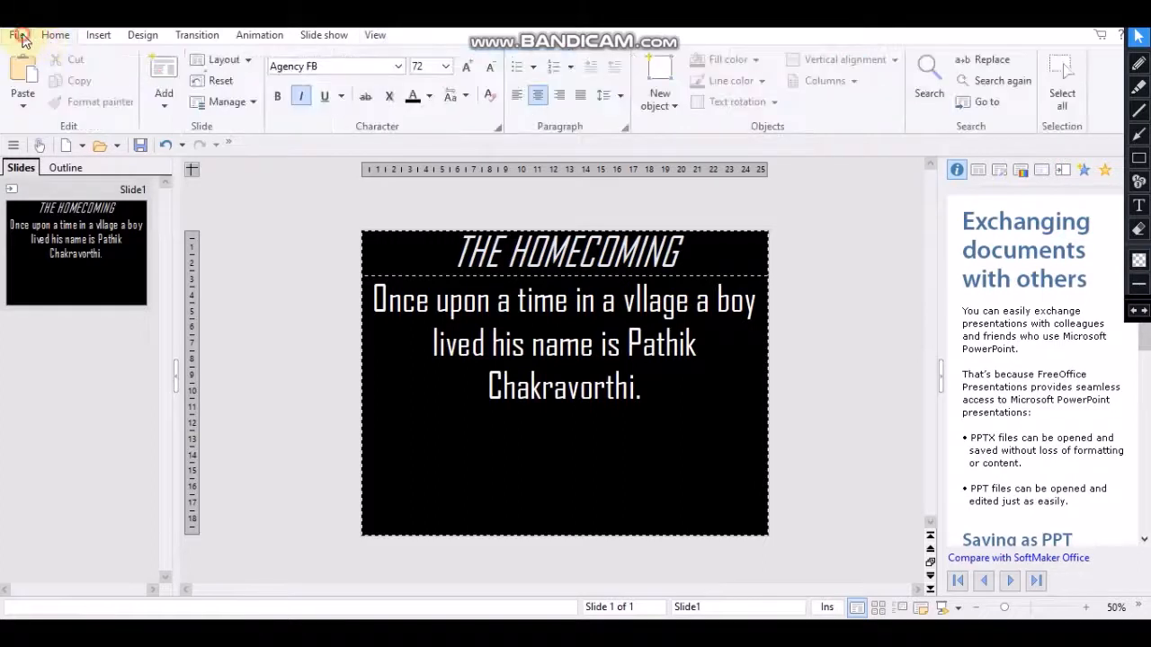
{"action": "left_click", "coordinate": [20, 36]}
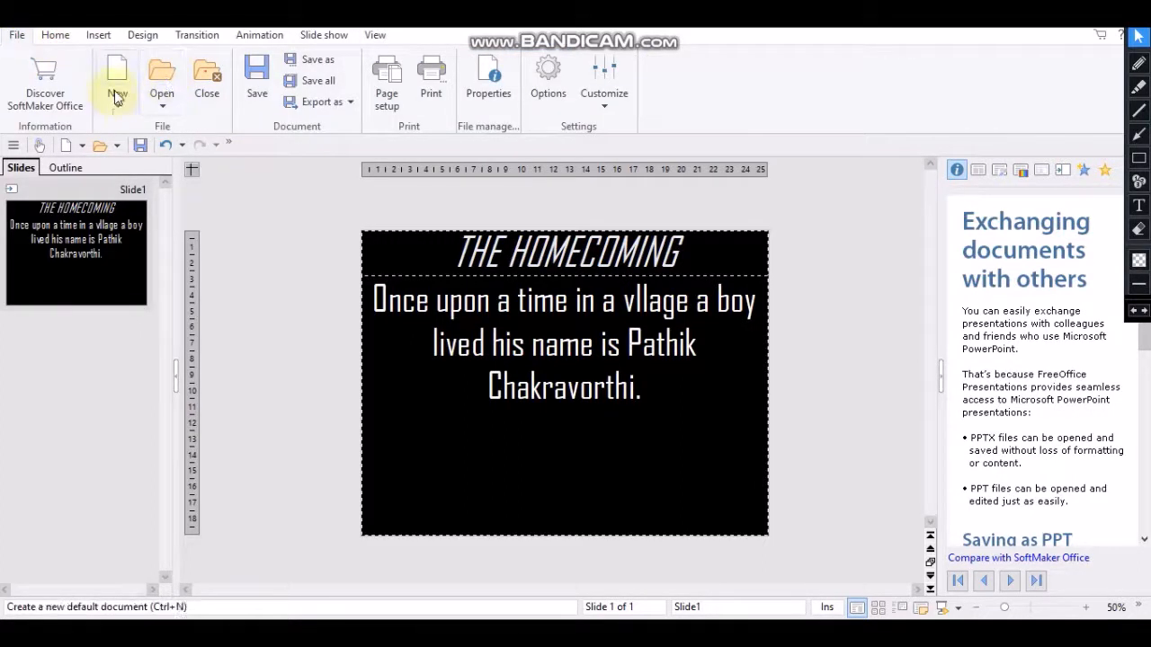
{"action": "left_click", "coordinate": [61, 37]}
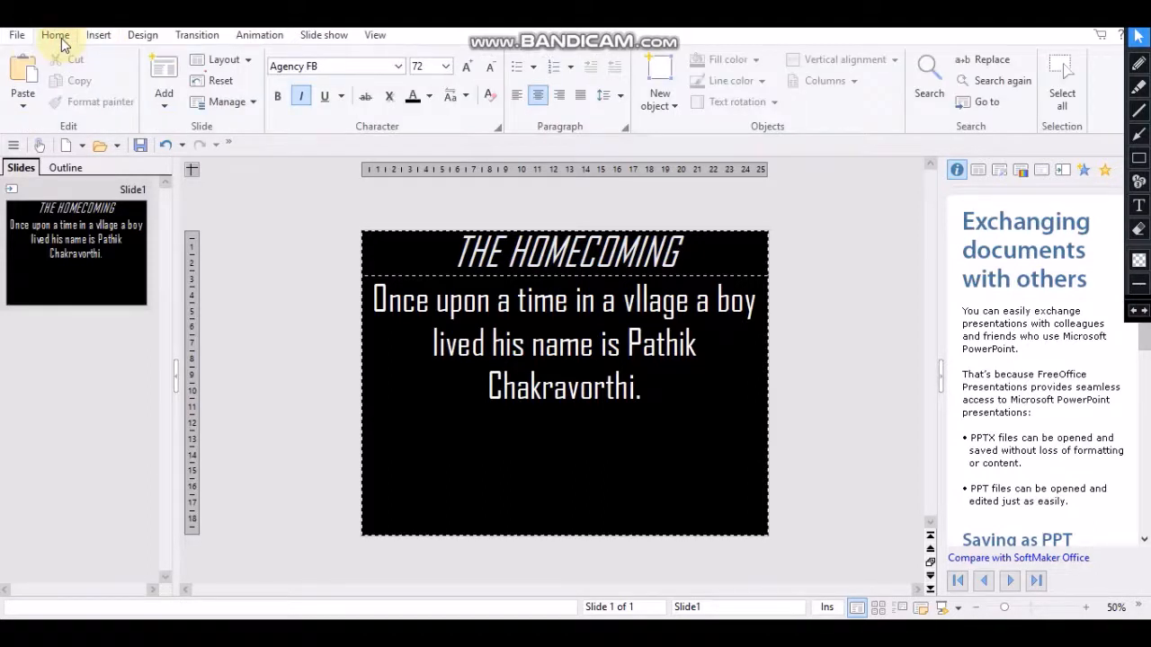
Use Paste picture to insert the copied work-plan image, then shrink it by its corner handle.
{"action": "left_click", "coordinate": [20, 107]}
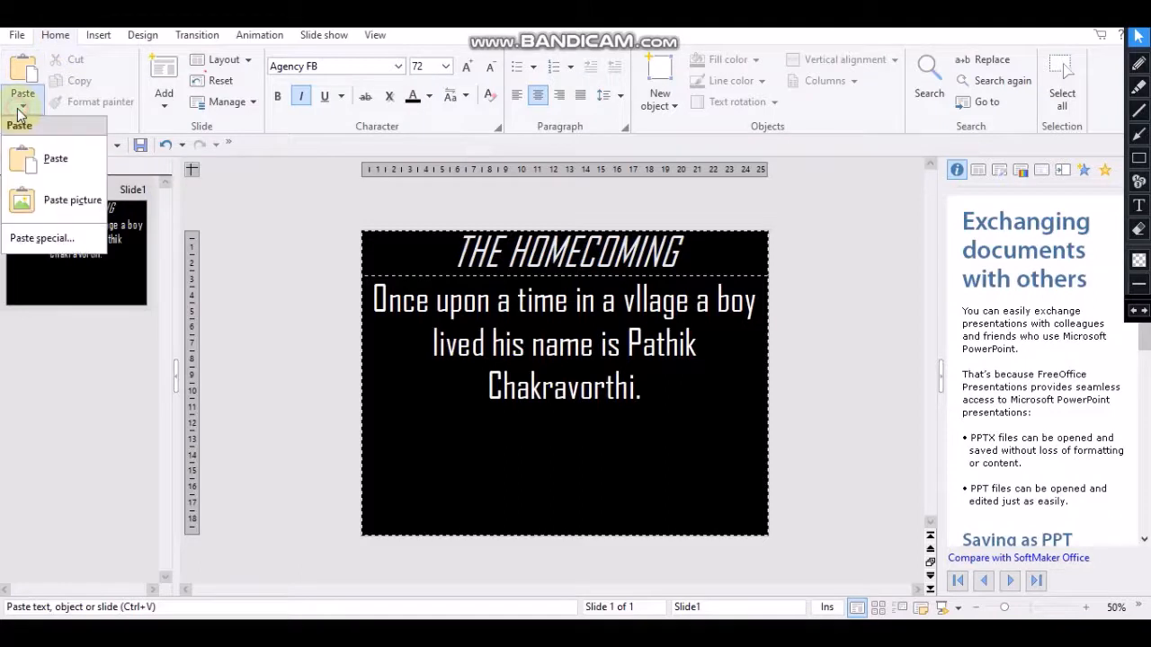
{"action": "left_click", "coordinate": [61, 200]}
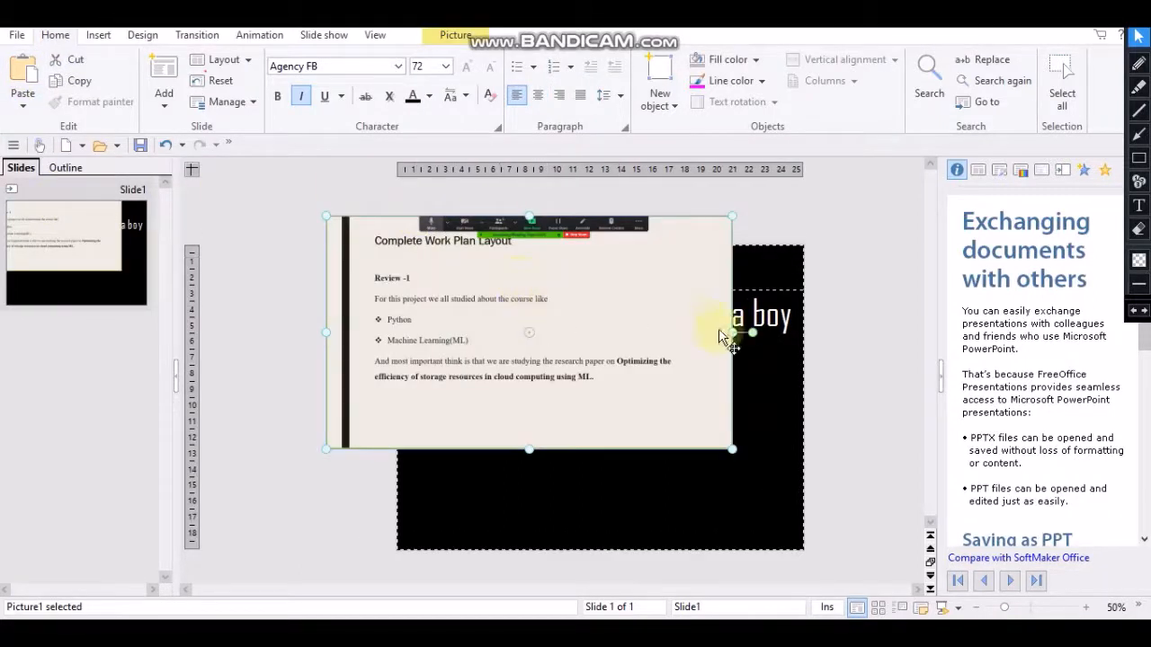
{"action": "left_click_drag", "start_coordinate": [727, 445], "coordinate": [717, 444]}
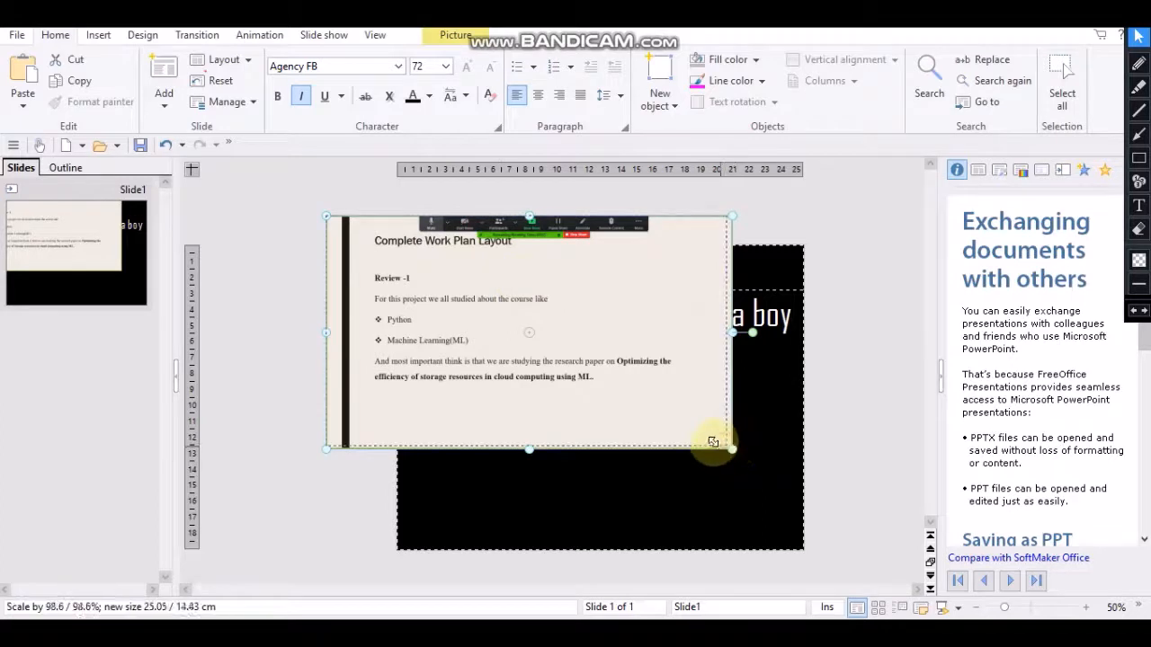